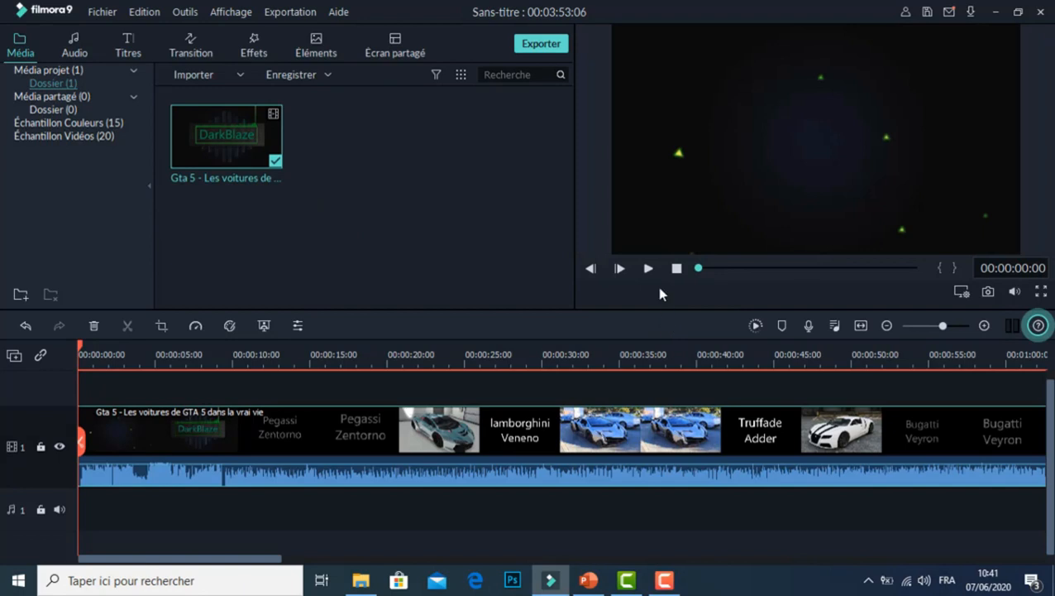
Play the timeline from the start, lower the system volume to 22 during playback, and pause at about 10 seconds
{"action": "mouse_move", "coordinate": [1012, 291]}
{"action": "left_click_drag", "start_coordinate": [1017, 264], "coordinate": [1017, 270]}
{"action": "left_click", "coordinate": [650, 268]}
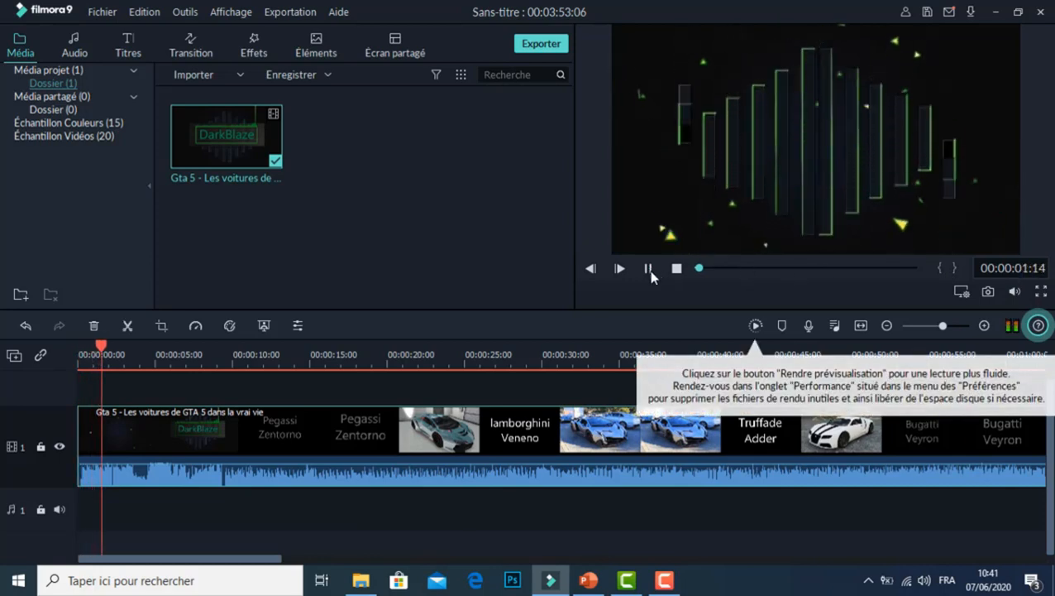
{"action": "key", "text": "XF86AudioLowerVolume"}
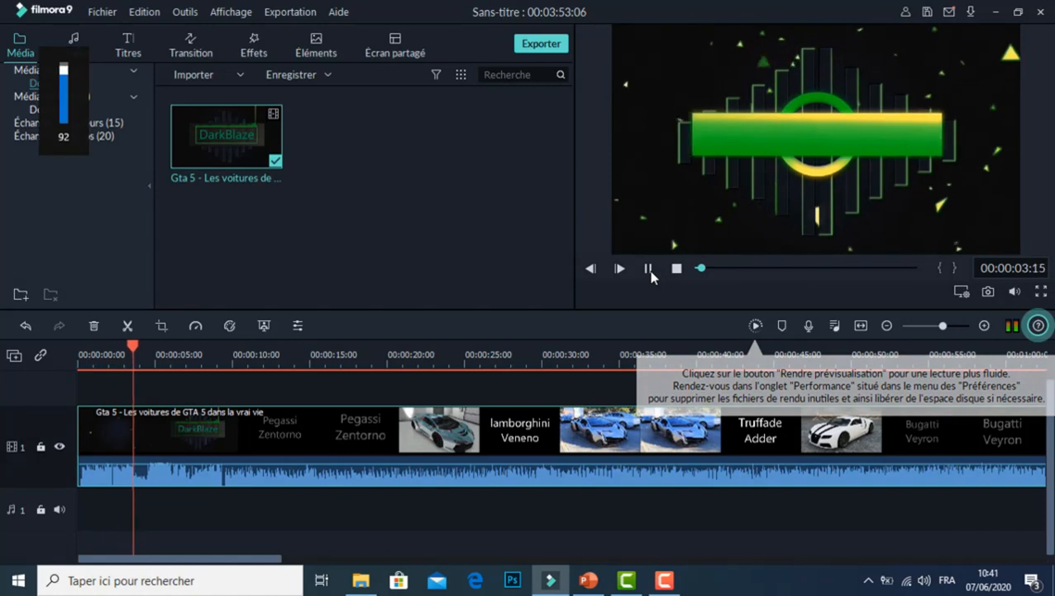
{"action": "key", "text": "XF86AudioLowerVolume"}
{"action": "key", "text": "XF86AudioLowerVolume"}
{"action": "key", "text": "XF86AudioLowerVolume"}
{"action": "key", "text": "XF86AudioLowerVolume"}
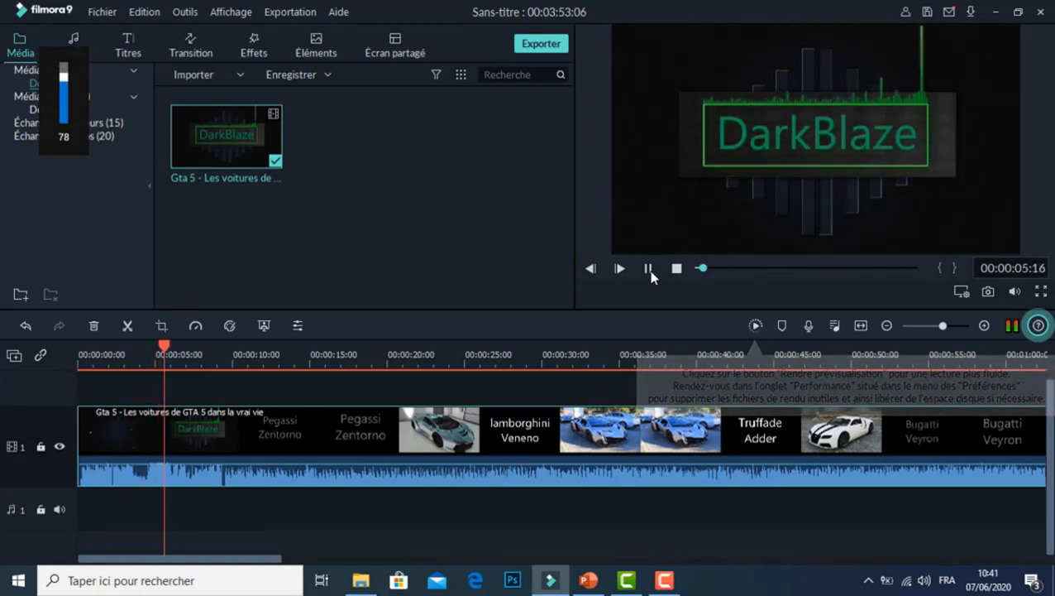
{"action": "key", "text": "XF86AudioLowerVolume"}
{"action": "key", "text": "XF86AudioLowerVolume"}
{"action": "key", "text": "XF86AudioLowerVolume"}
{"action": "key", "text": "XF86AudioLowerVolume"}
{"action": "key", "text": "XF86AudioLowerVolume"}
{"action": "key", "text": "XF86AudioLowerVolume"}
{"action": "key", "text": "XF86AudioLowerVolume"}
{"action": "key", "text": "XF86AudioLowerVolume"}
{"action": "key", "text": "XF86AudioLowerVolume"}
{"action": "key", "text": "XF86AudioLowerVolume"}
{"action": "key", "text": "XF86AudioLowerVolume"}
{"action": "key", "text": "XF86AudioLowerVolume"}
{"action": "key", "text": "XF86AudioLowerVolume"}
{"action": "key", "text": "XF86AudioLowerVolume"}
{"action": "key", "text": "XF86AudioLowerVolume"}
{"action": "key", "text": "XF86AudioLowerVolume"}
{"action": "key", "text": "XF86AudioLowerVolume"}
{"action": "key", "text": "XF86AudioLowerVolume"}
{"action": "key", "text": "XF86AudioLowerVolume"}
{"action": "key", "text": "XF86AudioLowerVolume"}
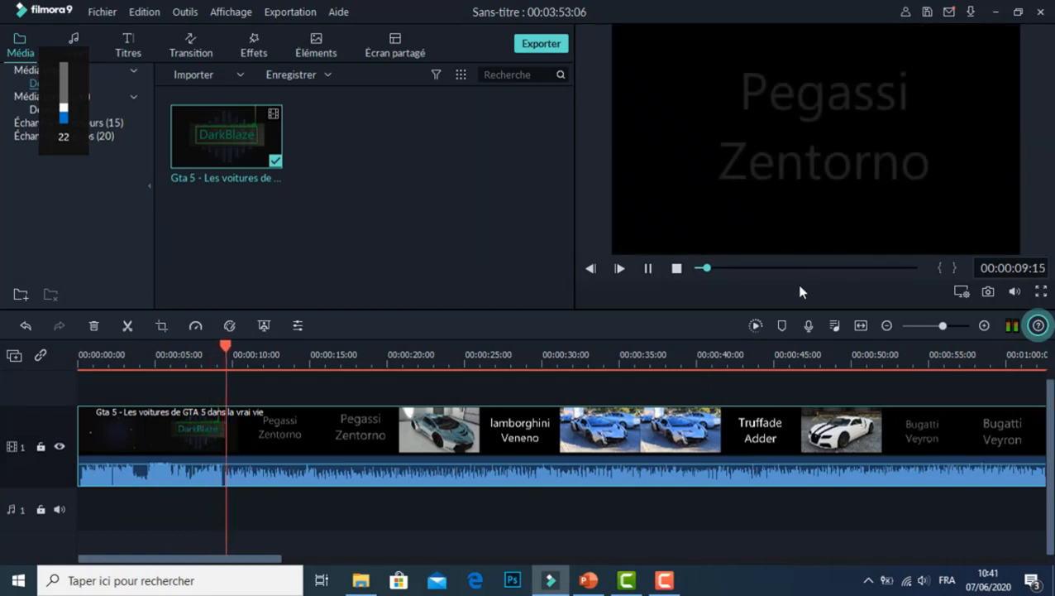
{"action": "left_click", "coordinate": [649, 270]}
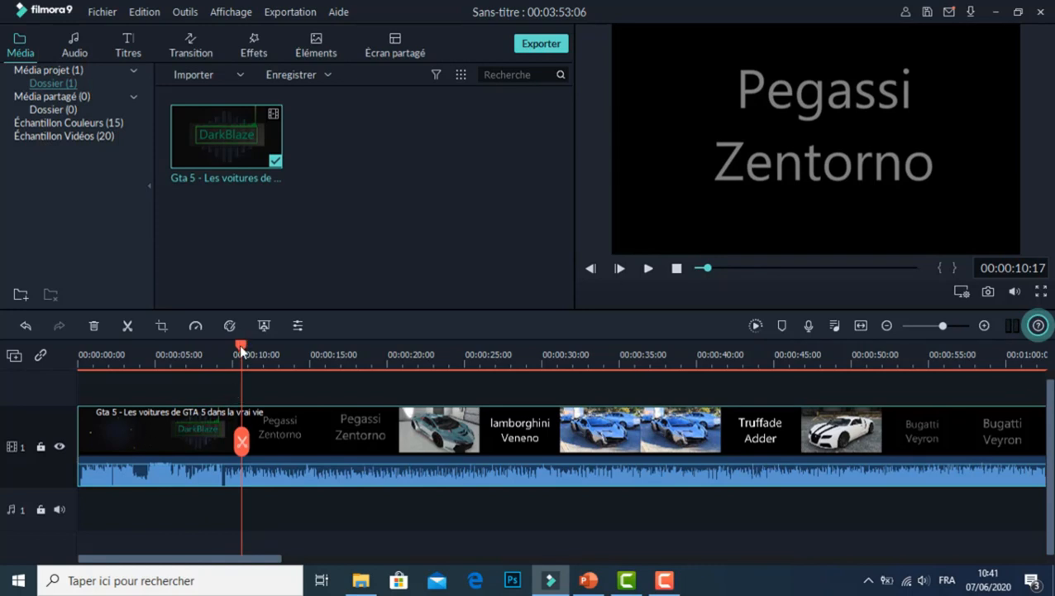
Split the video clip at 00:00:00:12 and again at 00:00:03:05
{"action": "left_click_drag", "start_coordinate": [241, 350], "coordinate": [73, 353]}
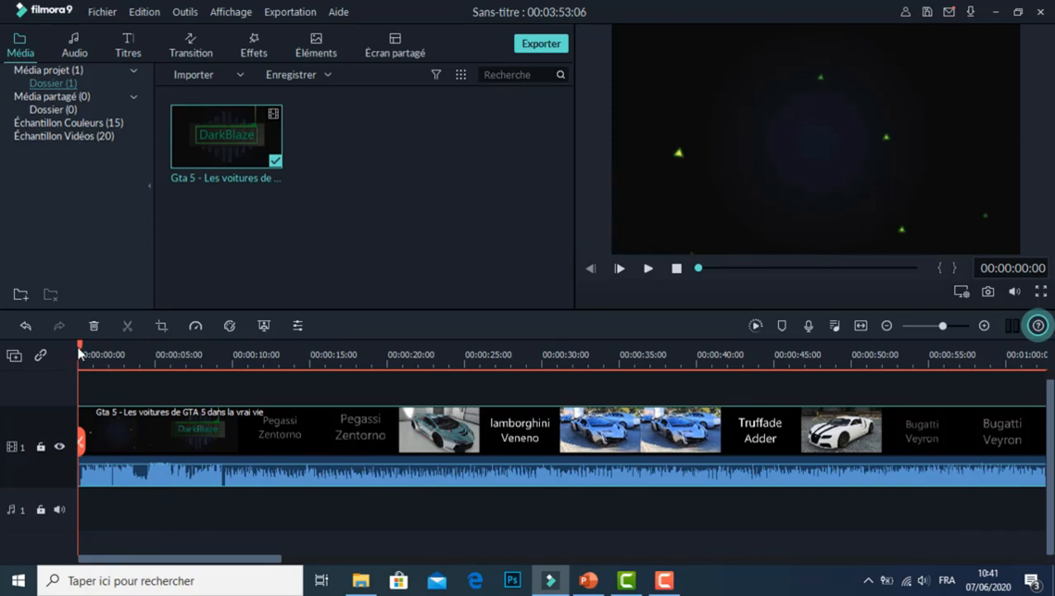
{"action": "left_click_drag", "start_coordinate": [80, 352], "coordinate": [84, 352]}
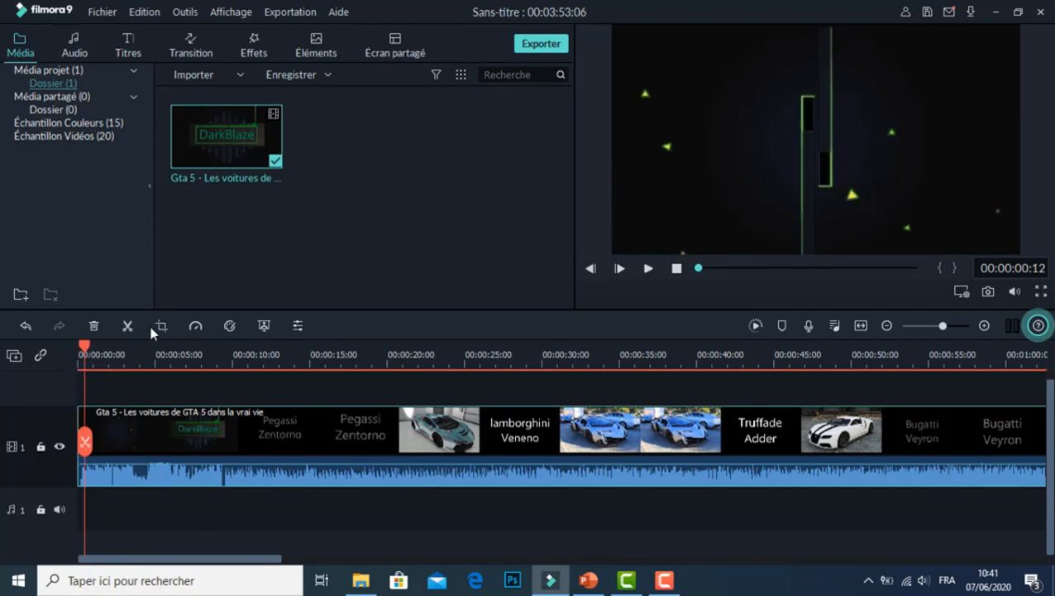
{"action": "left_click", "coordinate": [128, 328]}
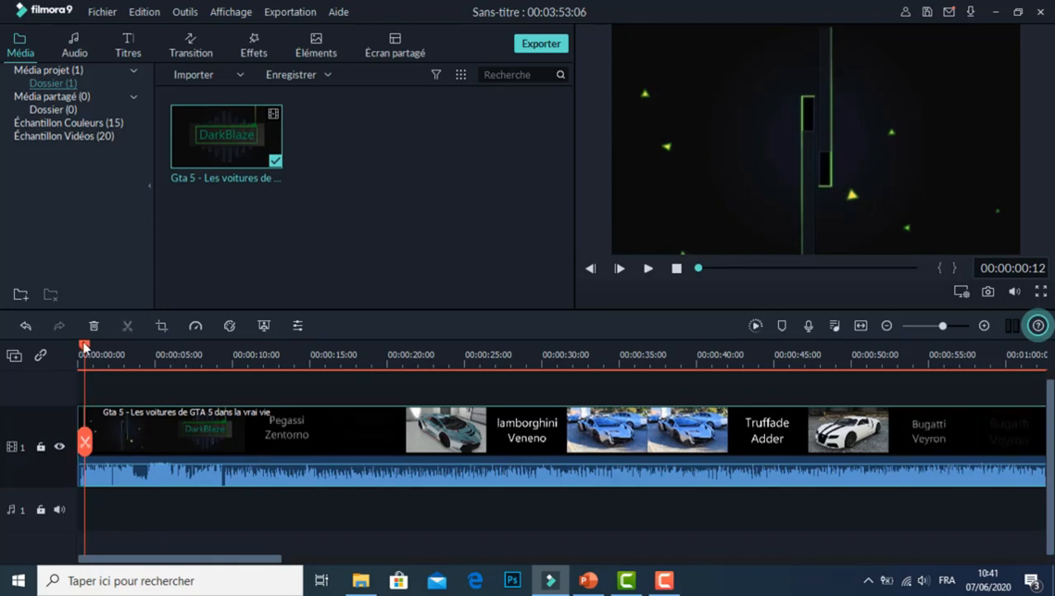
{"action": "left_click_drag", "start_coordinate": [83, 347], "coordinate": [127, 349]}
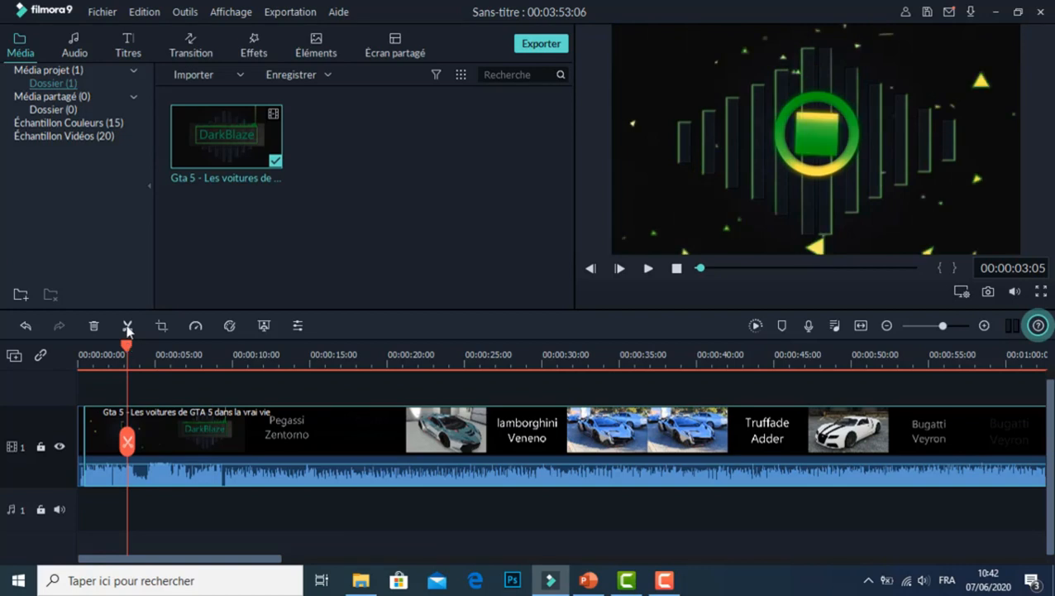
{"action": "left_click", "coordinate": [128, 328]}
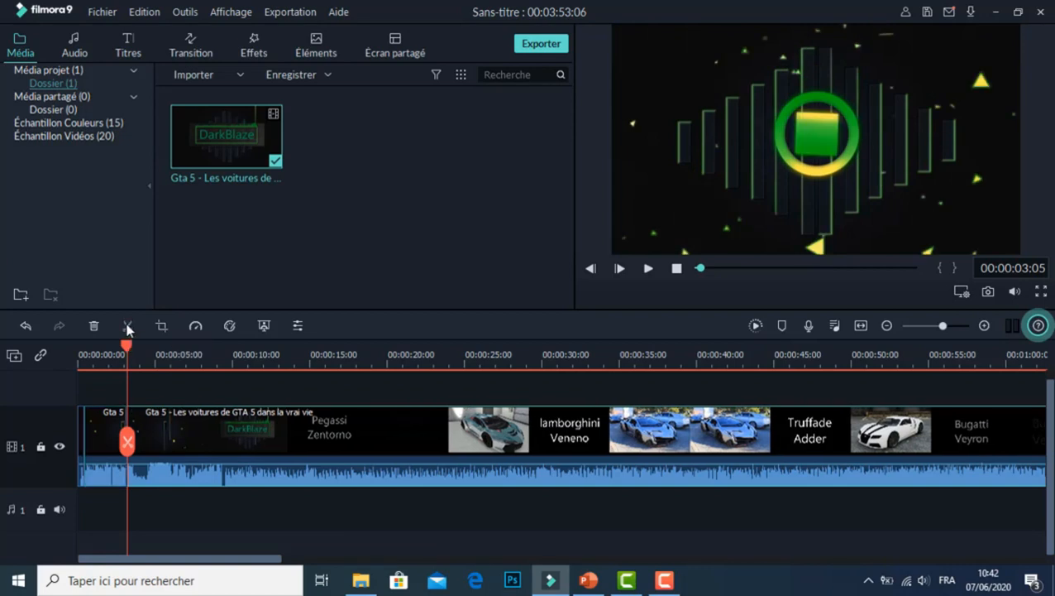
Delete the short segment between the two cuts and return the playhead to the start of the timeline
{"action": "left_click", "coordinate": [110, 427]}
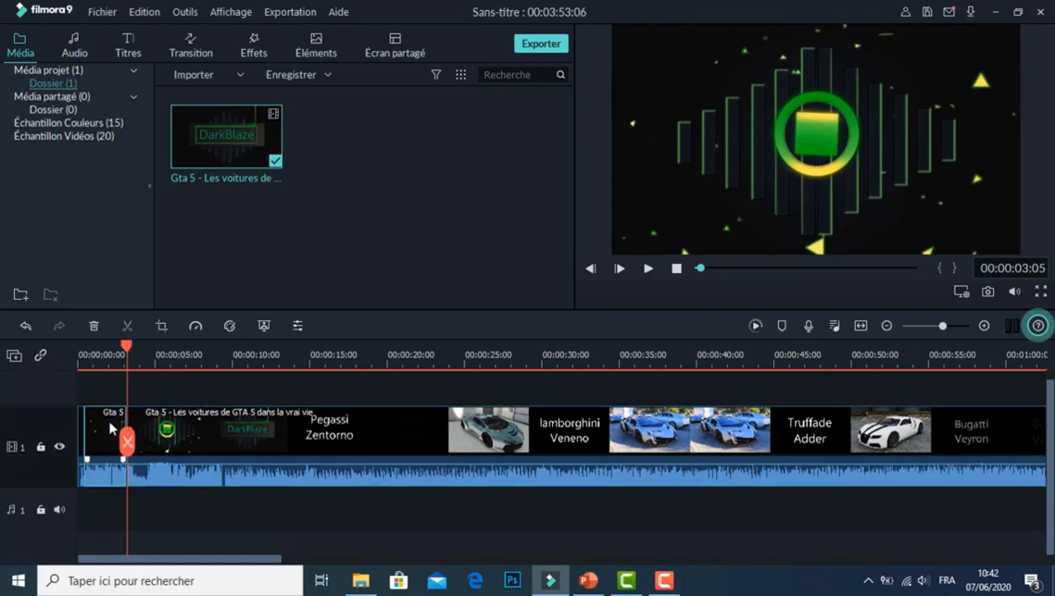
{"action": "left_click", "coordinate": [93, 328]}
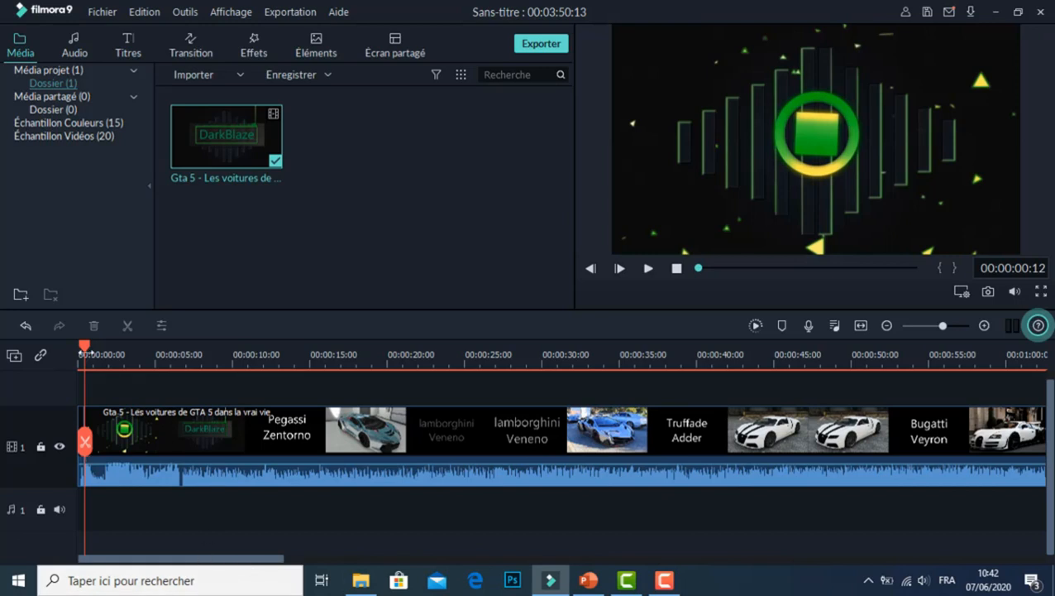
{"action": "left_click_drag", "start_coordinate": [84, 348], "coordinate": [77, 349]}
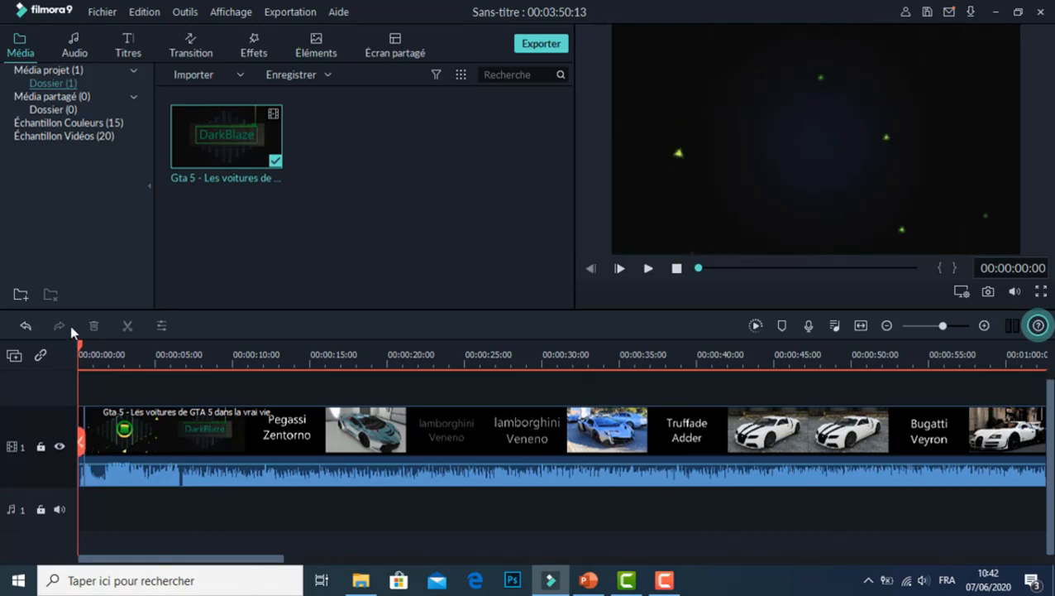
Add the Titre 5 title on a track above the start of the video and shift both clip pieces to the title's end
{"action": "left_click", "coordinate": [130, 62]}
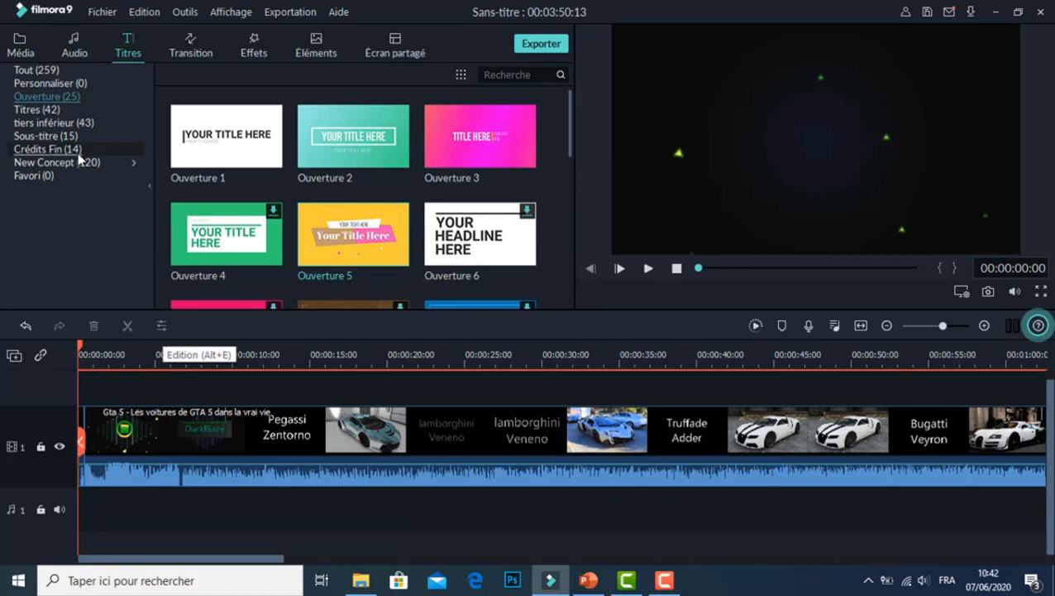
{"action": "left_click", "coordinate": [34, 110]}
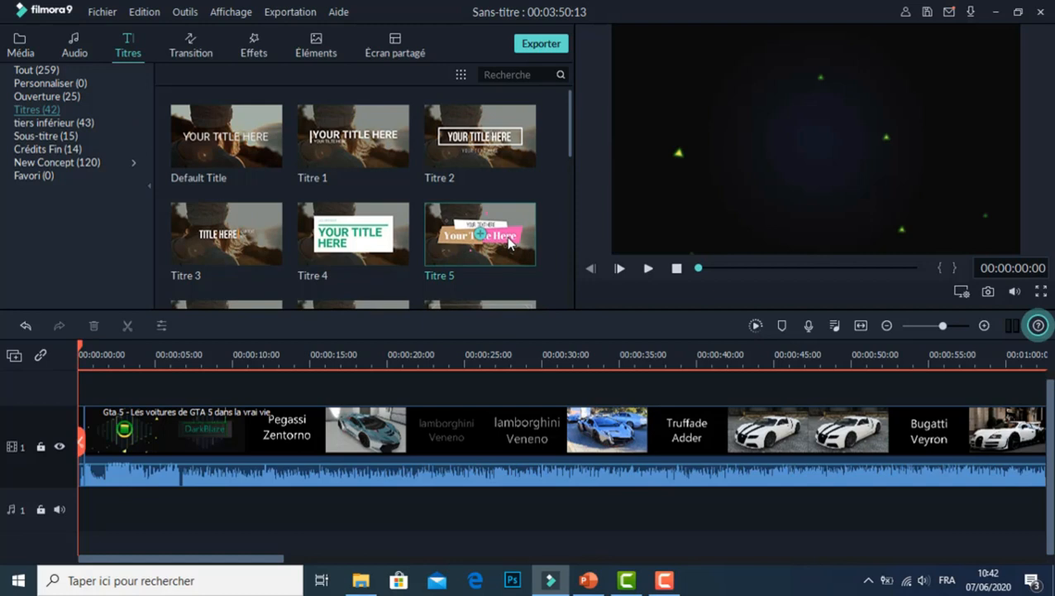
{"action": "left_click_drag", "start_coordinate": [508, 241], "coordinate": [71, 380]}
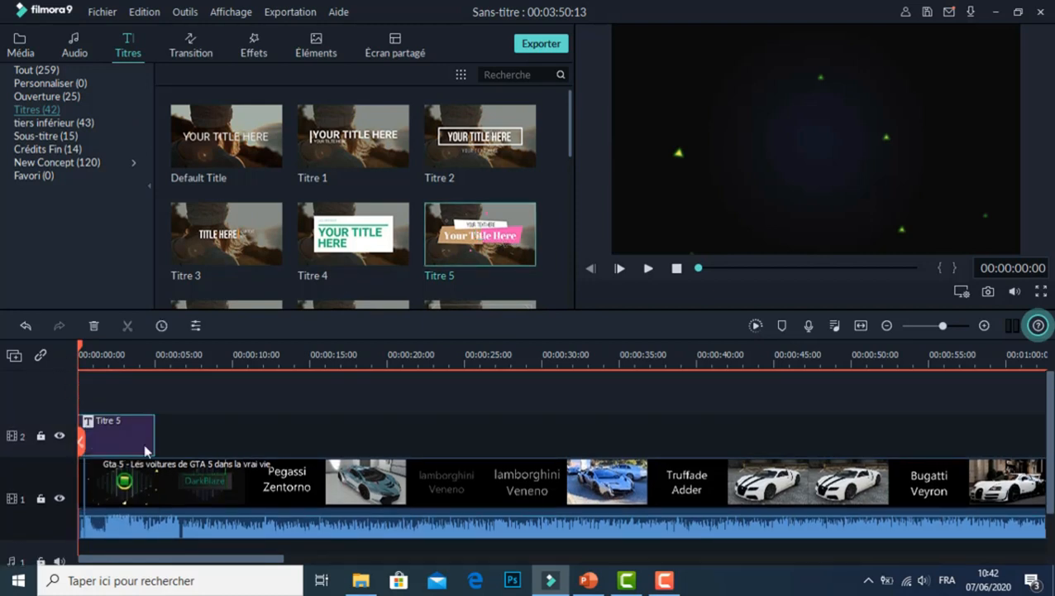
{"action": "left_click_drag", "start_coordinate": [153, 475], "coordinate": [221, 476]}
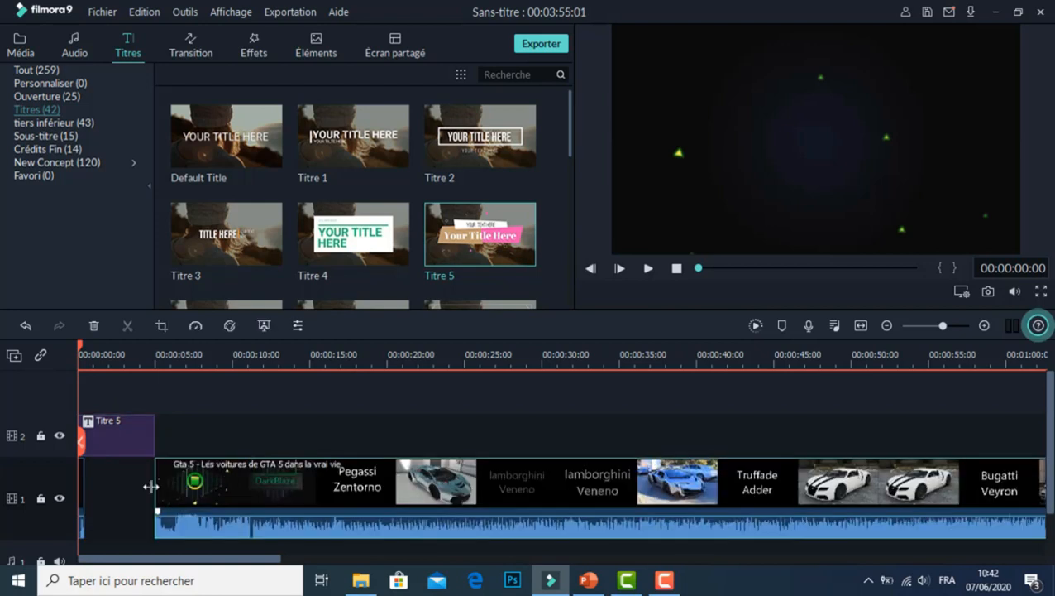
{"action": "left_click_drag", "start_coordinate": [82, 484], "coordinate": [153, 490]}
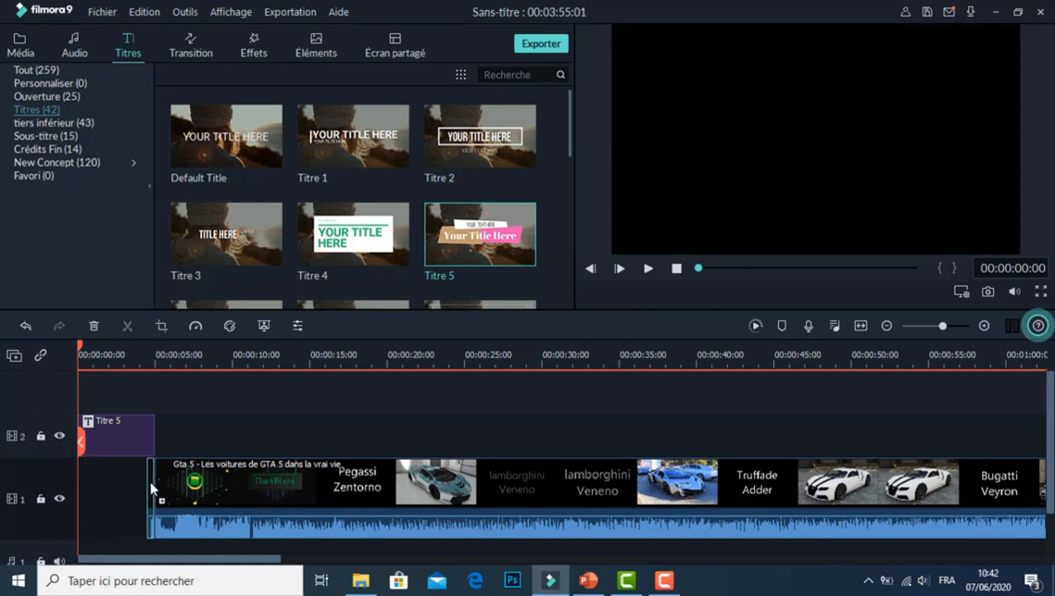
Open the Titre 5 clip in the advanced text editor and replace "Your Title Here" with "Les voitures"
{"action": "left_click", "coordinate": [124, 448]}
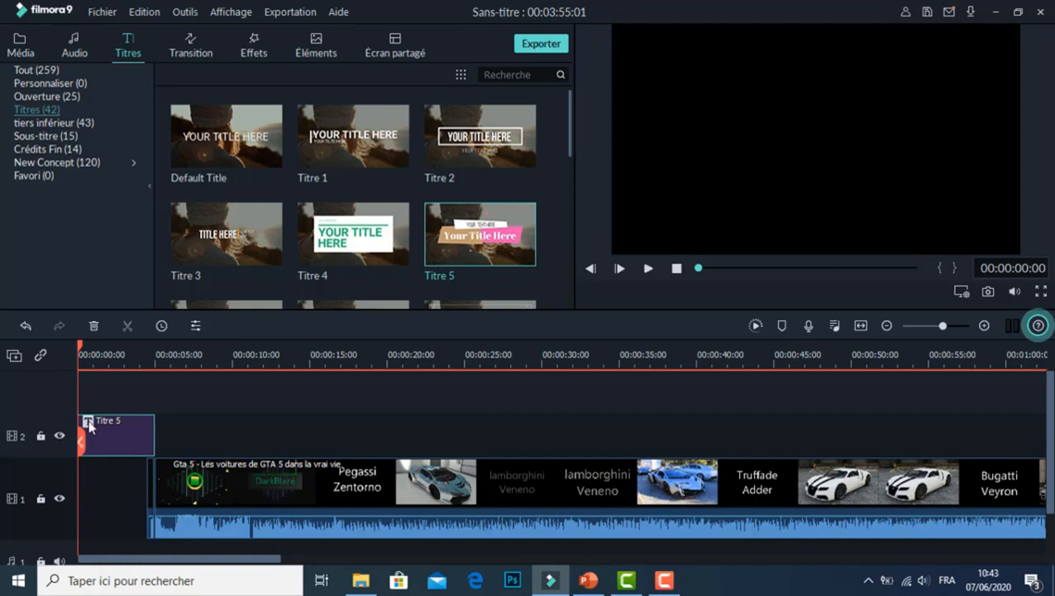
{"action": "double_click", "coordinate": [89, 426]}
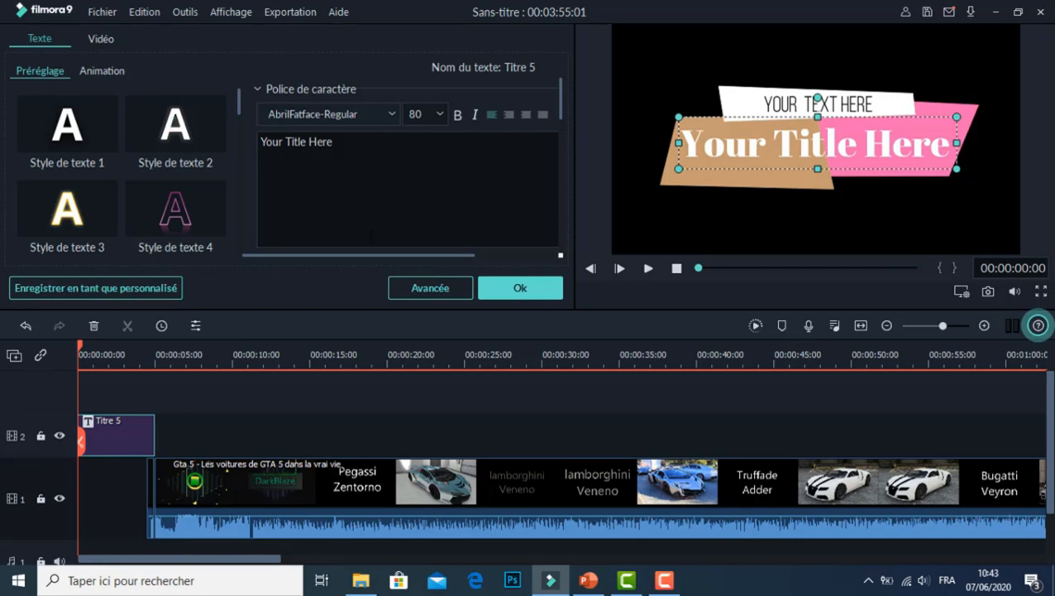
{"action": "left_click", "coordinate": [420, 283]}
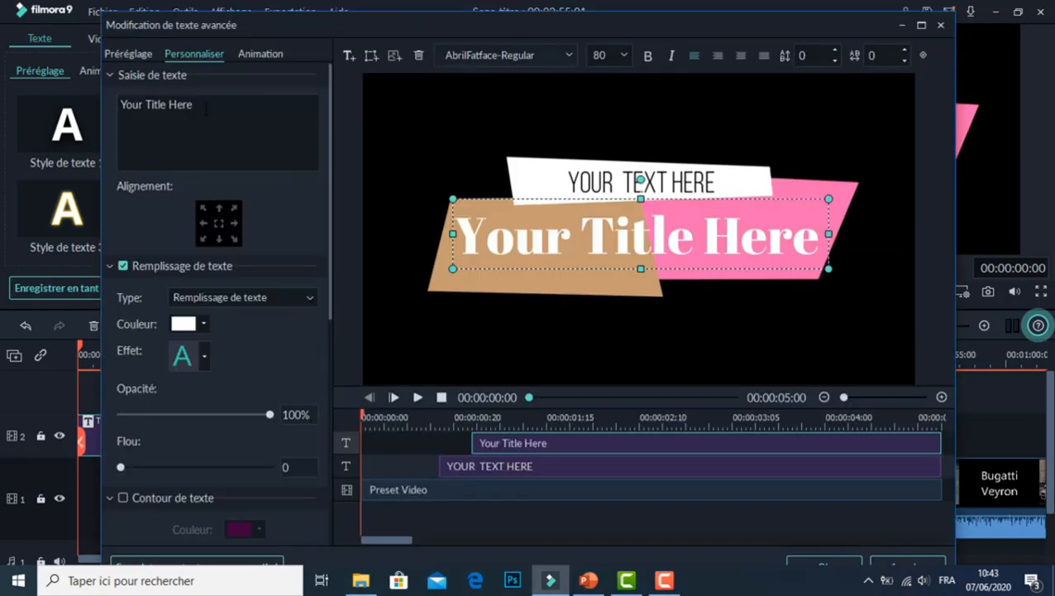
{"action": "left_click_drag", "start_coordinate": [196, 104], "coordinate": [110, 106]}
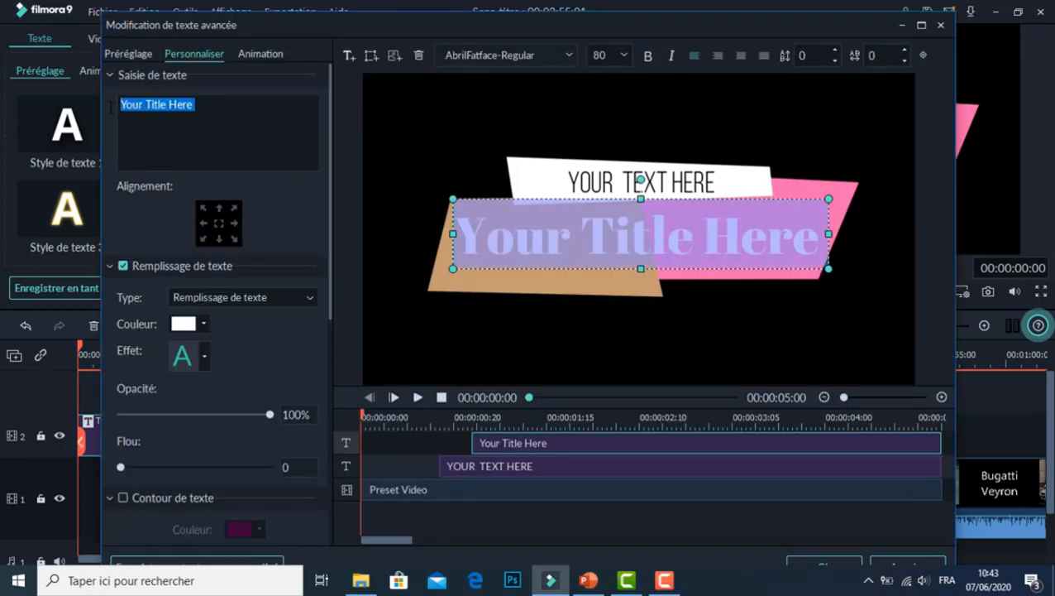
{"action": "type", "text": "Les"}
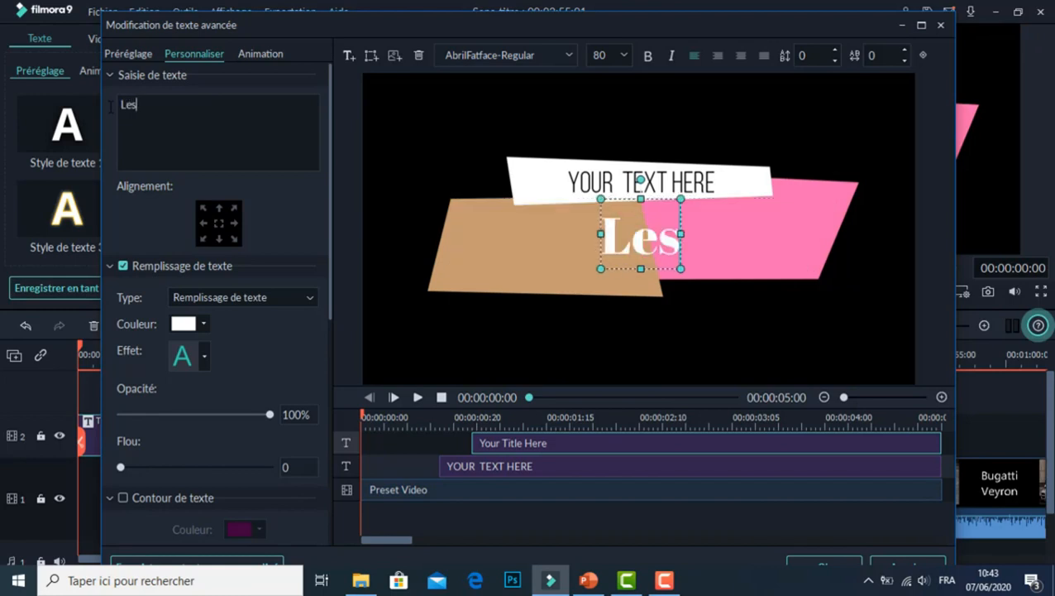
{"action": "type", "text": " voitures"}
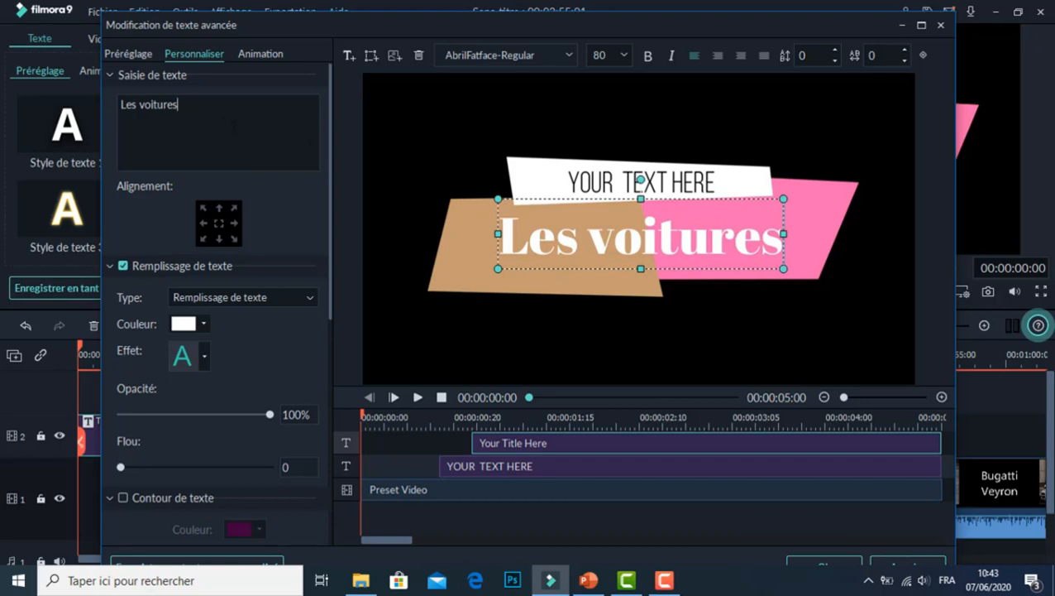
Set the "Les voitures" text to font size 64 and apply the Style de texte 8 preset
{"action": "left_click_drag", "start_coordinate": [188, 111], "coordinate": [121, 105]}
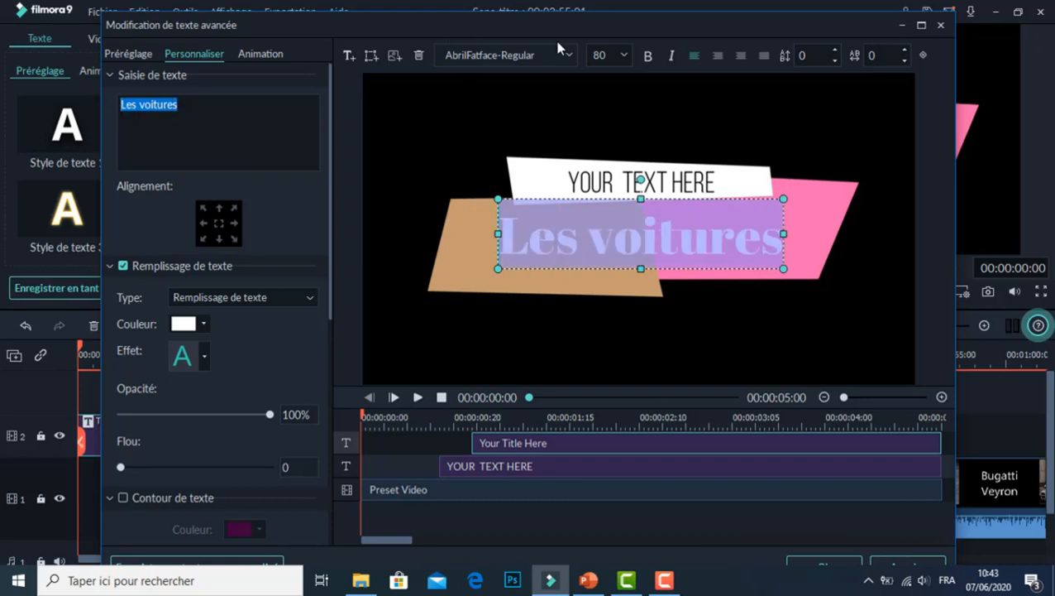
{"action": "left_click", "coordinate": [623, 54]}
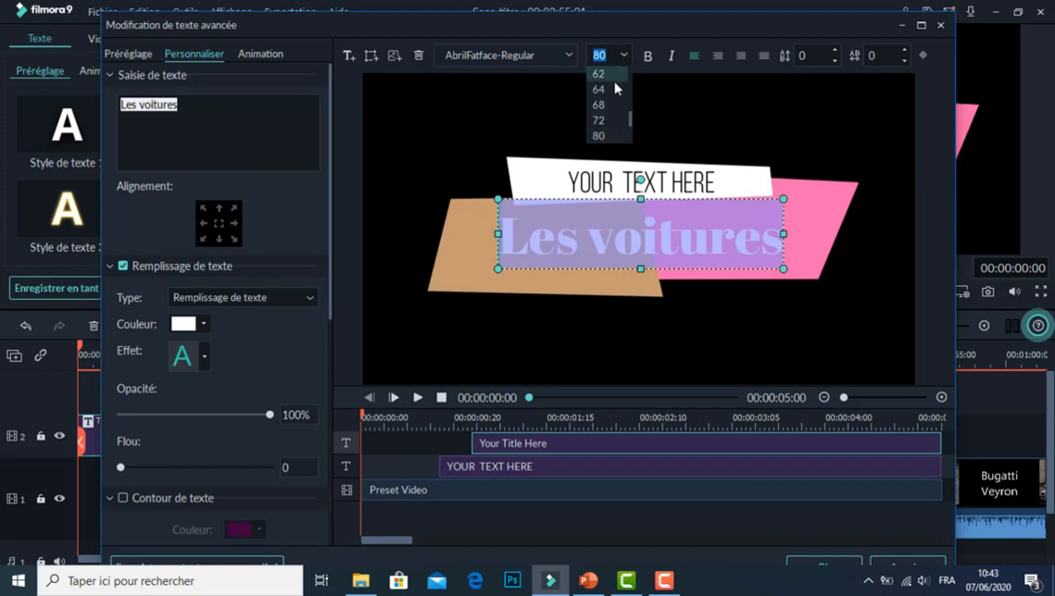
{"action": "left_click", "coordinate": [608, 89]}
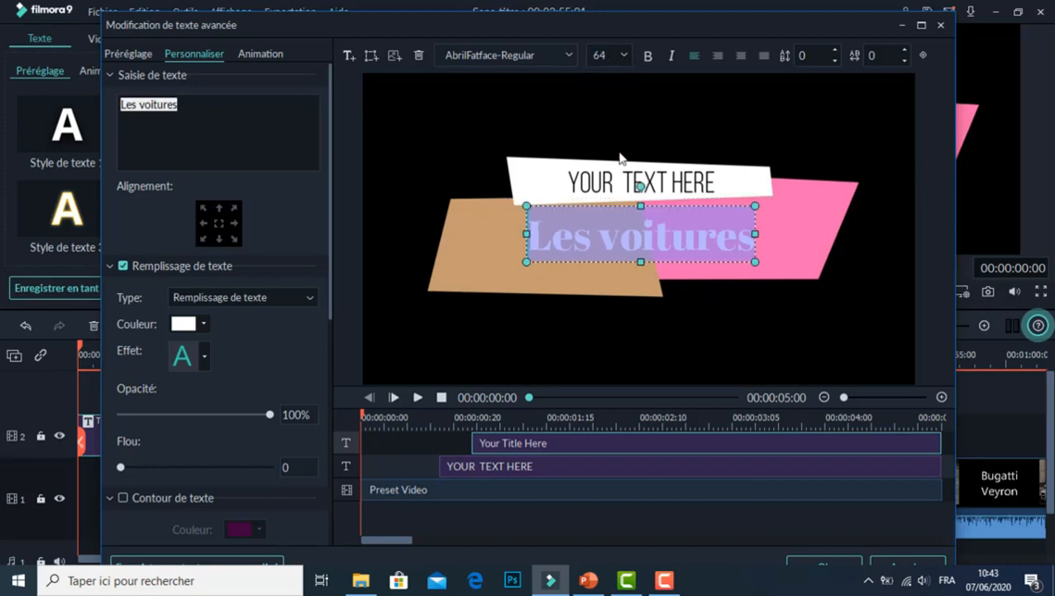
{"action": "left_click", "coordinate": [132, 54]}
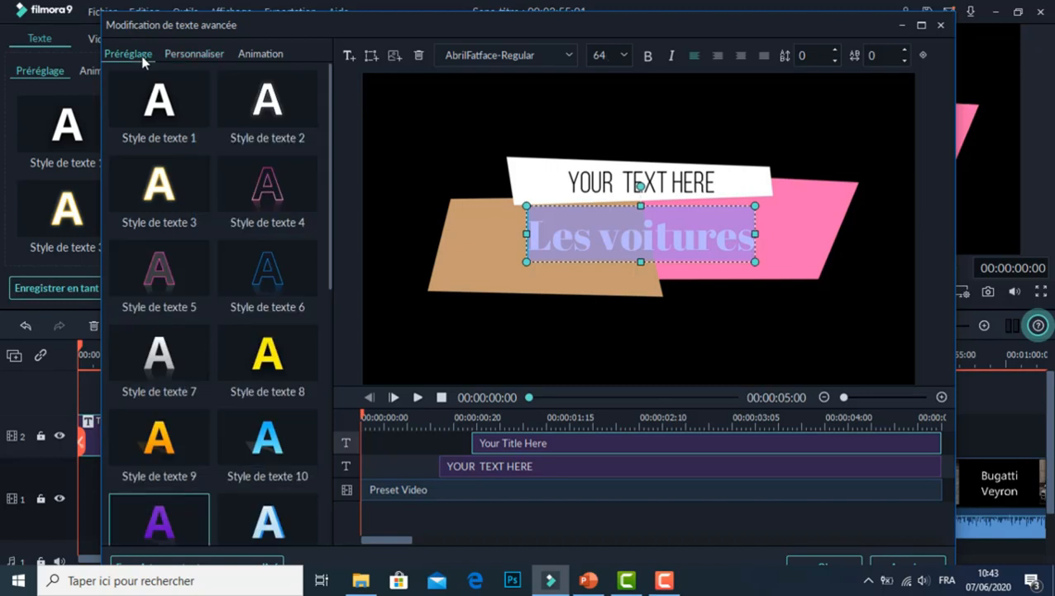
{"action": "left_click", "coordinate": [183, 196]}
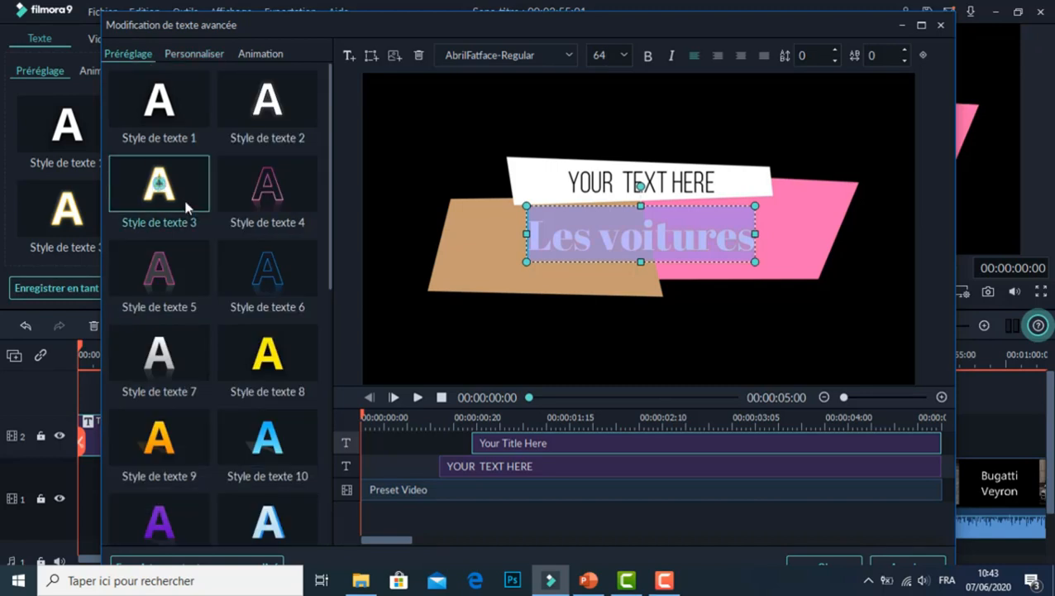
{"action": "left_click", "coordinate": [266, 356]}
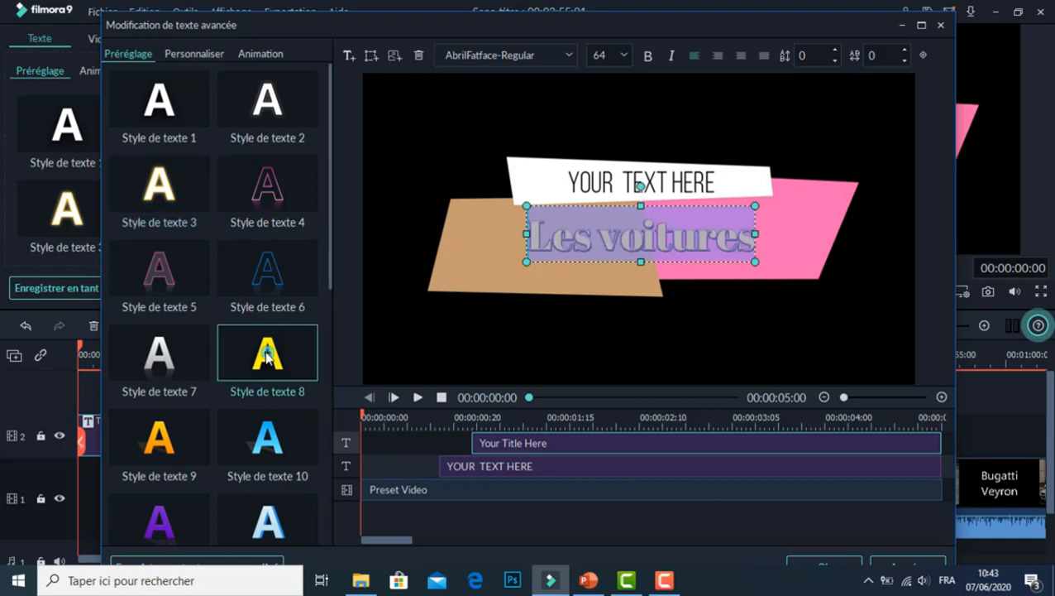
Clear the secondary "YOUR TEXT HERE" text from the white banner of the title
{"action": "left_click", "coordinate": [612, 178]}
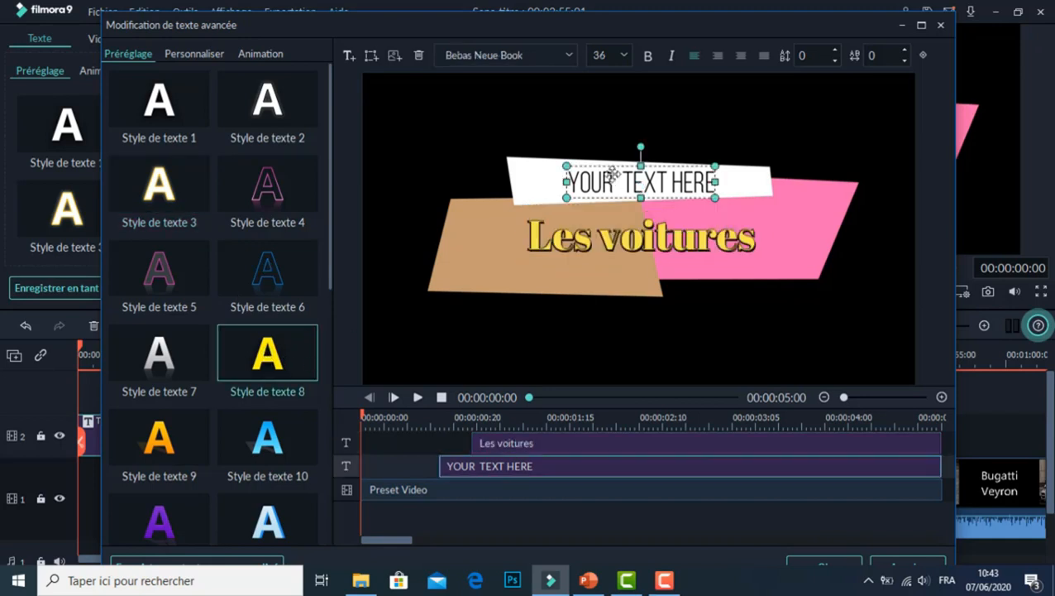
{"action": "left_click", "coordinate": [201, 54]}
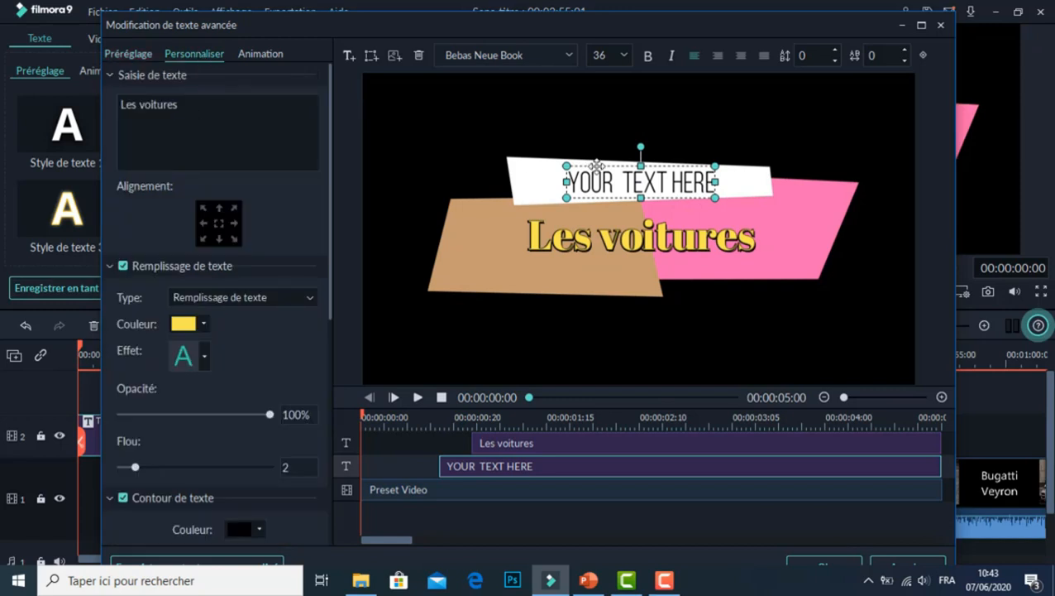
{"action": "left_click", "coordinate": [594, 166]}
{"action": "left_click_drag", "start_coordinate": [233, 111], "coordinate": [108, 108]}
{"action": "key", "text": "BackSpace"}
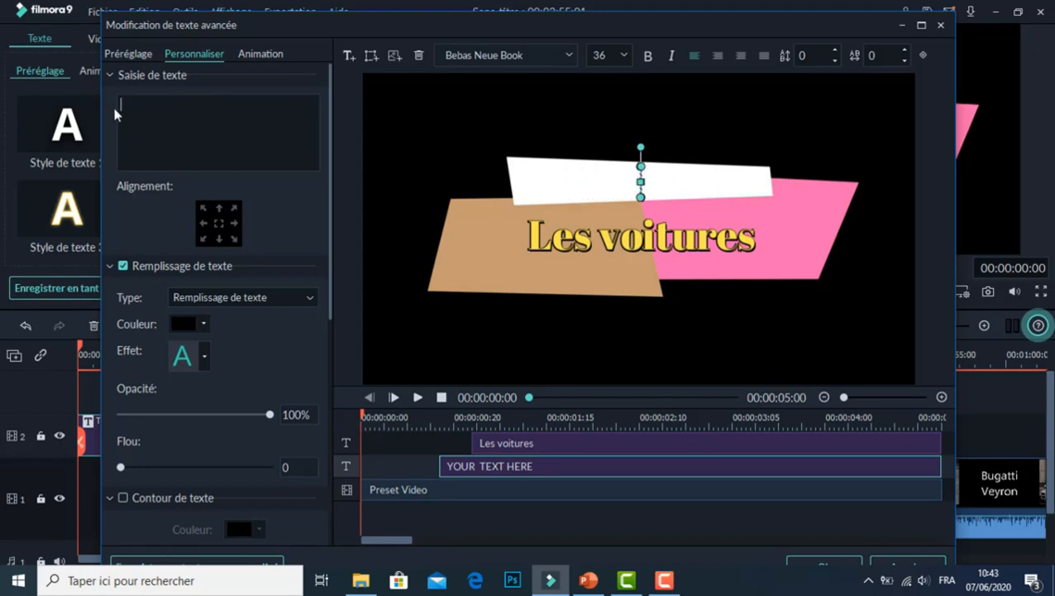
Apply the Zoom Rebond 3 animation to the "Les voitures" text and save the title changes
{"action": "left_click", "coordinate": [649, 231]}
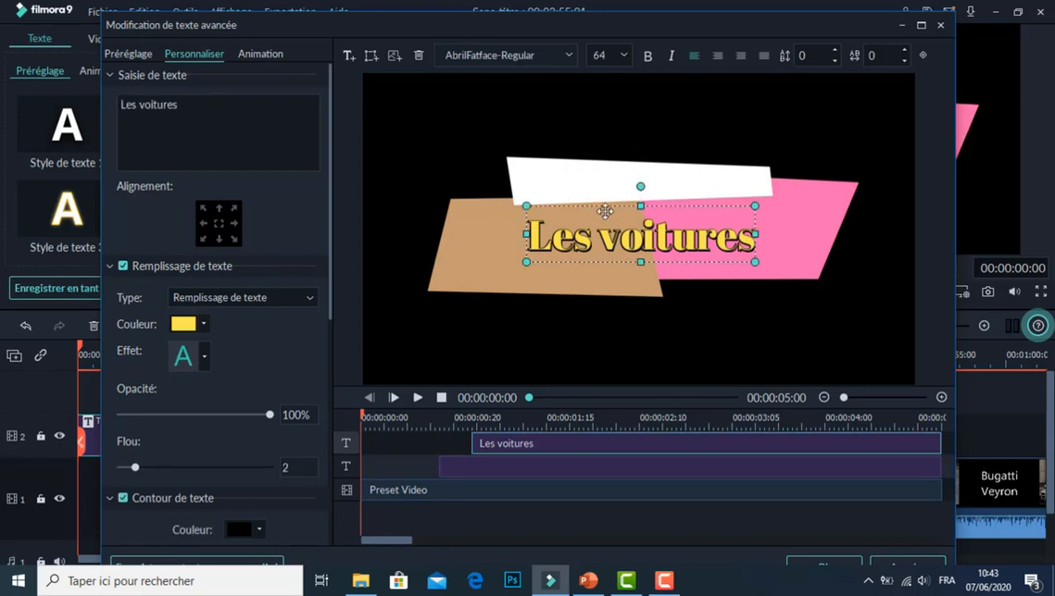
{"action": "left_click", "coordinate": [260, 54]}
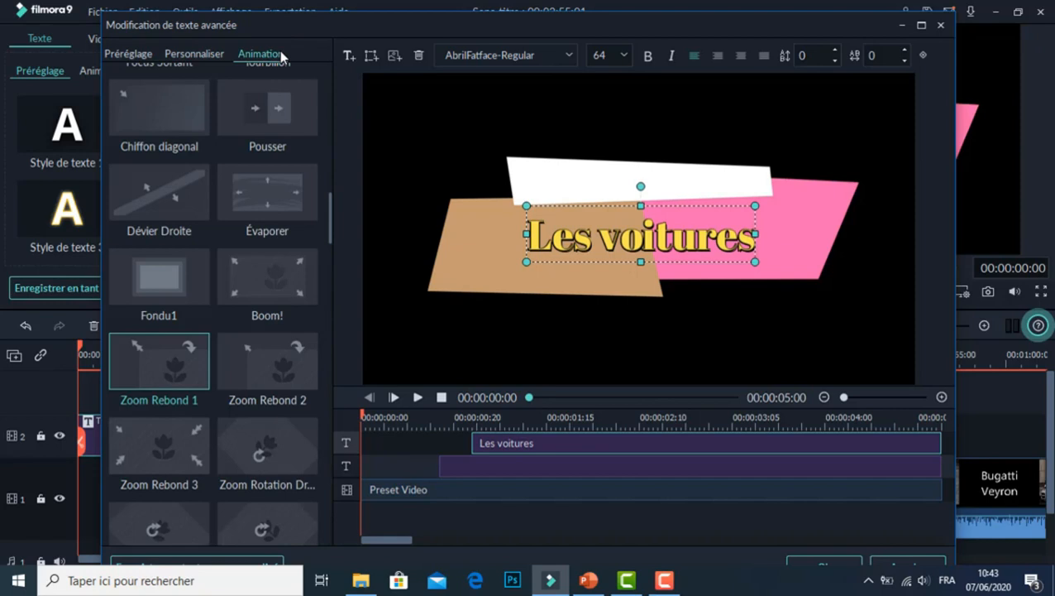
{"action": "left_click_drag", "start_coordinate": [332, 223], "coordinate": [330, 257]}
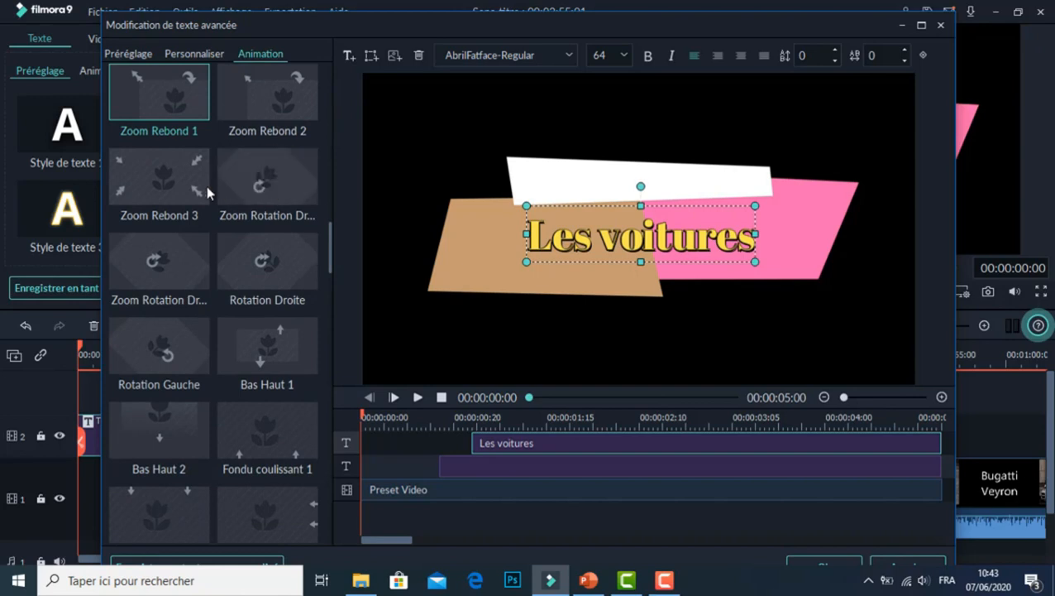
{"action": "left_click", "coordinate": [176, 190]}
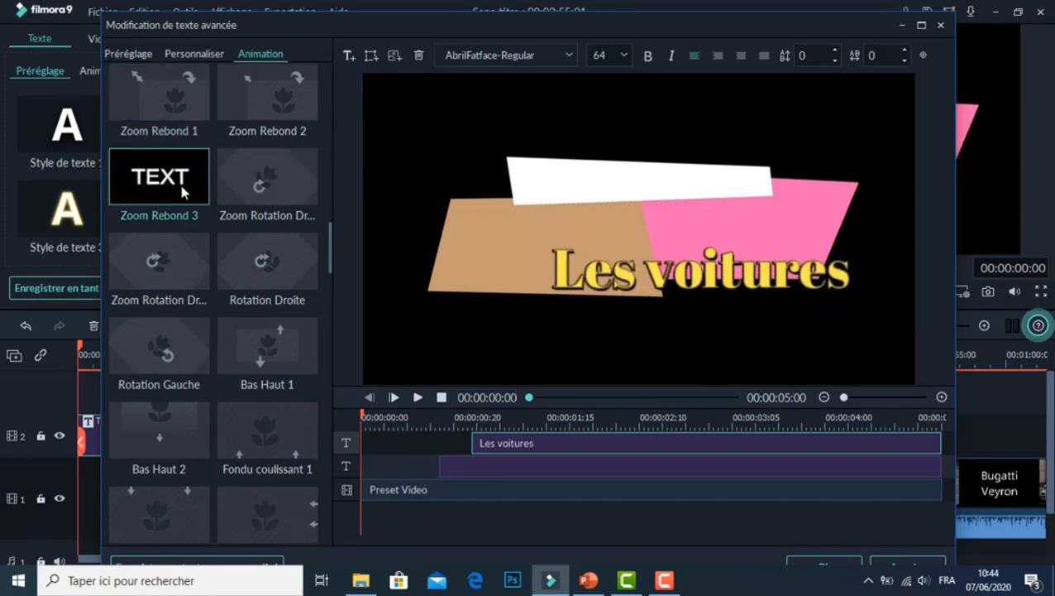
{"action": "left_click", "coordinate": [823, 563]}
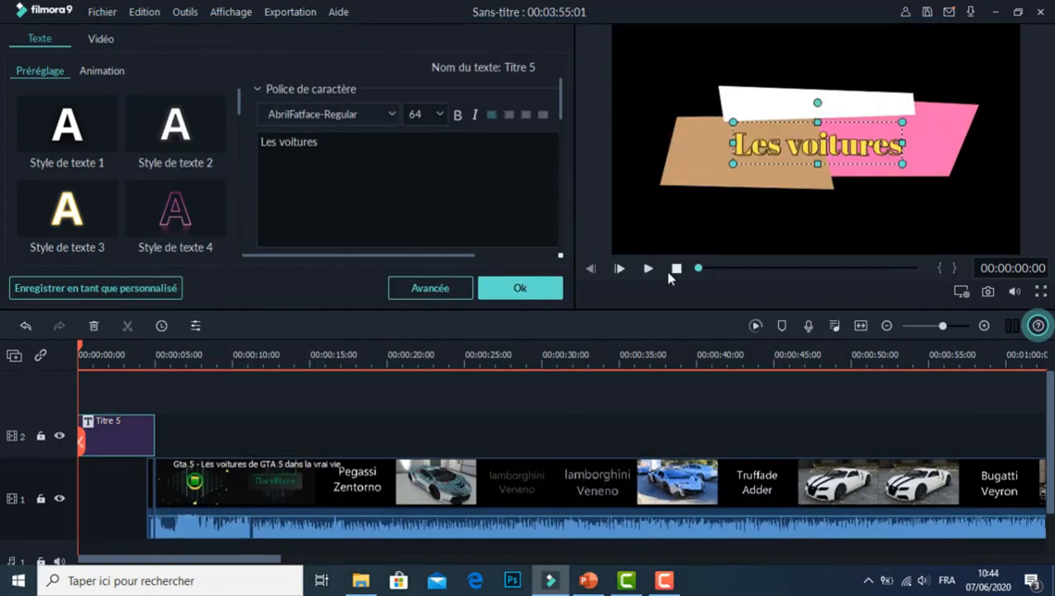
Play back the animated title, return the playhead to the start and close the title's text settings
{"action": "left_click", "coordinate": [648, 270]}
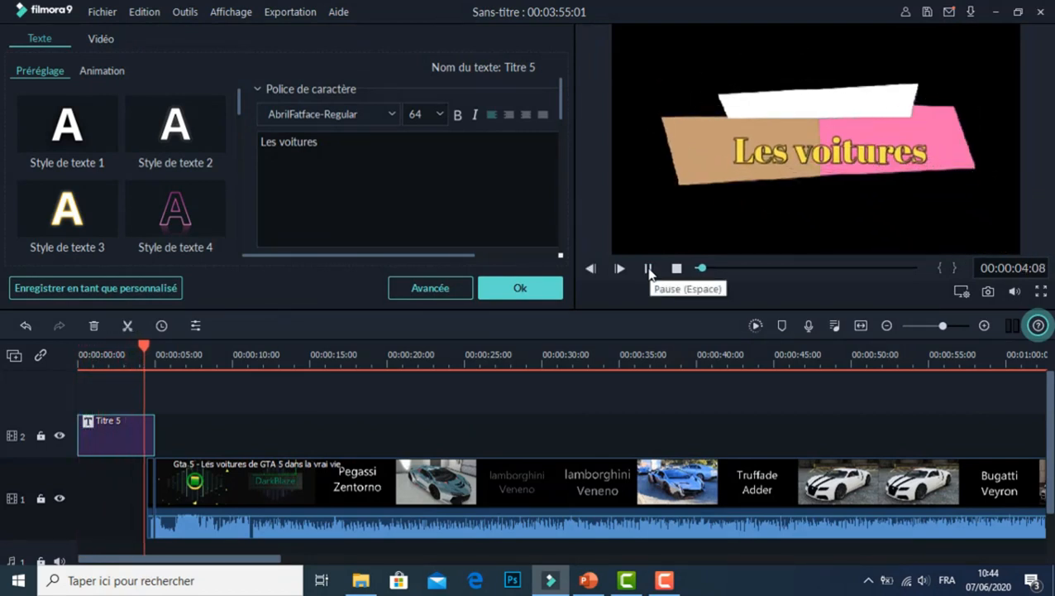
{"action": "left_click", "coordinate": [648, 269]}
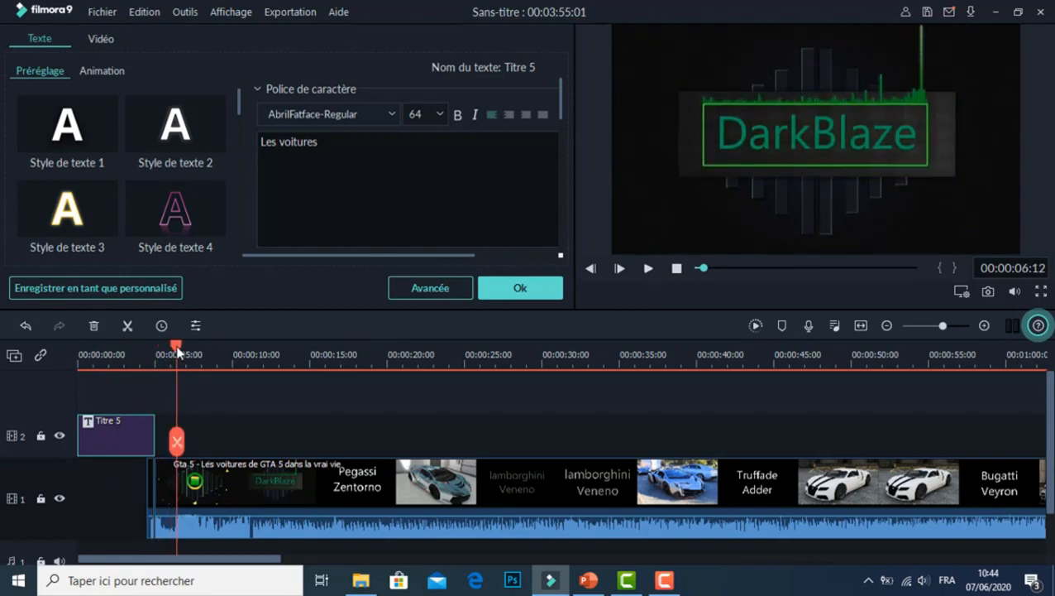
{"action": "left_click_drag", "start_coordinate": [178, 346], "coordinate": [63, 346]}
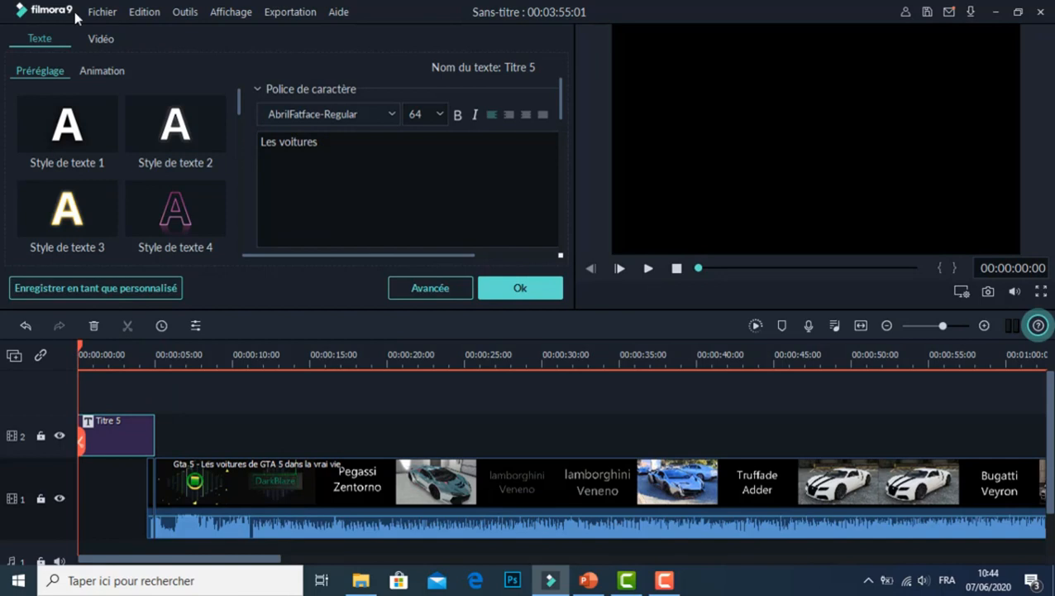
{"action": "left_click", "coordinate": [542, 289]}
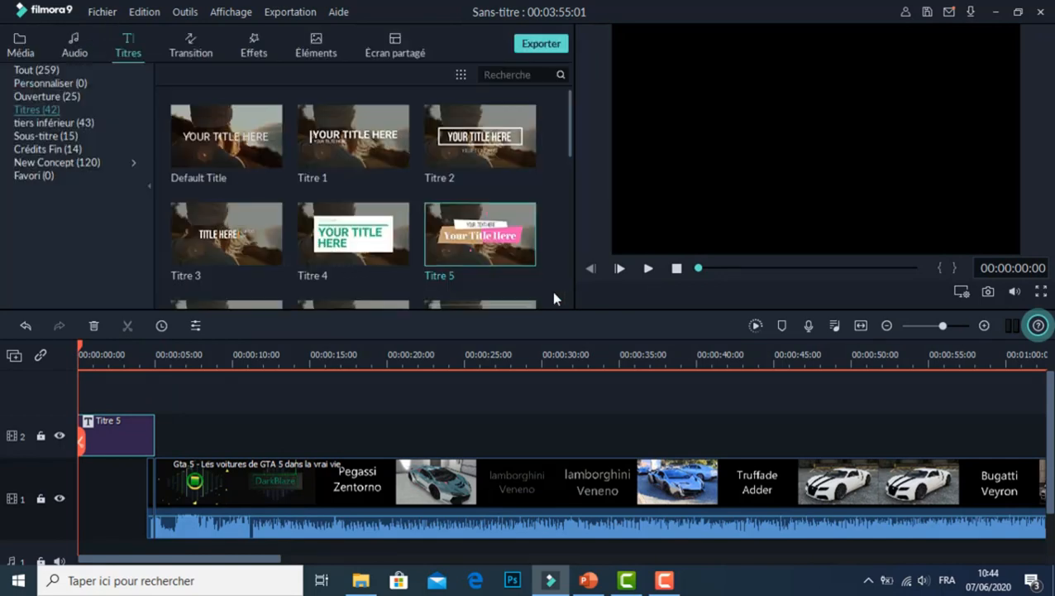
Add the Sous-titres 2 subtitle above Titre 5 at the timeline start and open it in the advanced text editor
{"action": "left_click", "coordinate": [39, 136]}
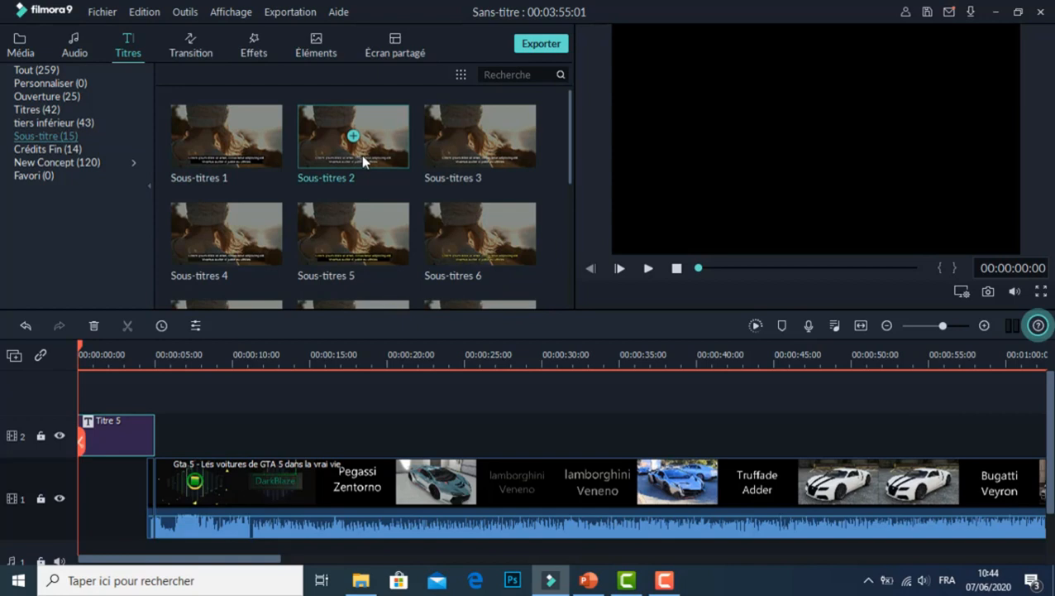
{"action": "left_click_drag", "start_coordinate": [364, 160], "coordinate": [80, 396]}
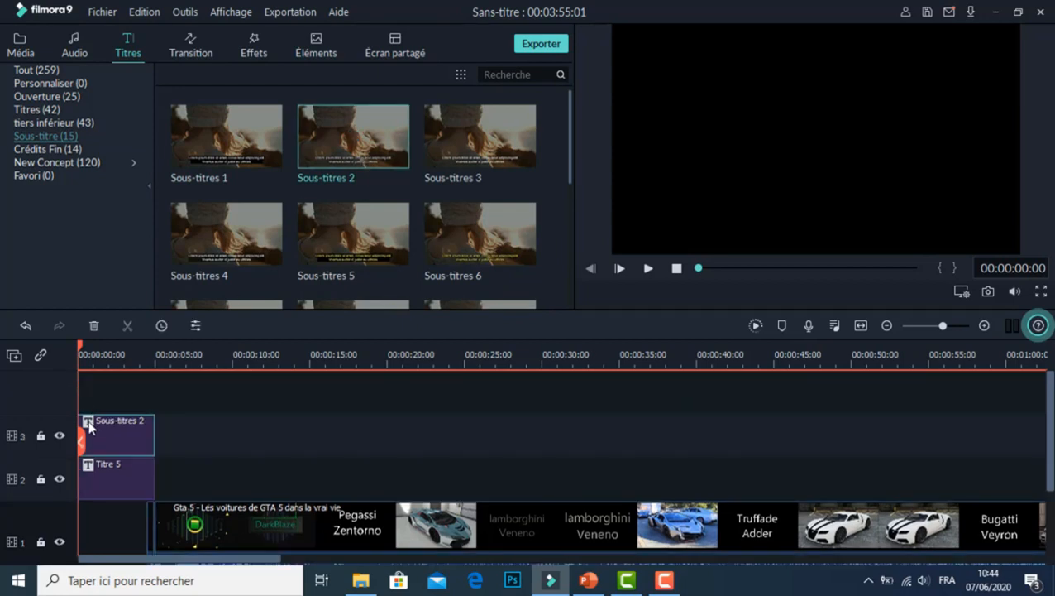
{"action": "double_click", "coordinate": [89, 427]}
{"action": "left_click", "coordinate": [416, 290]}
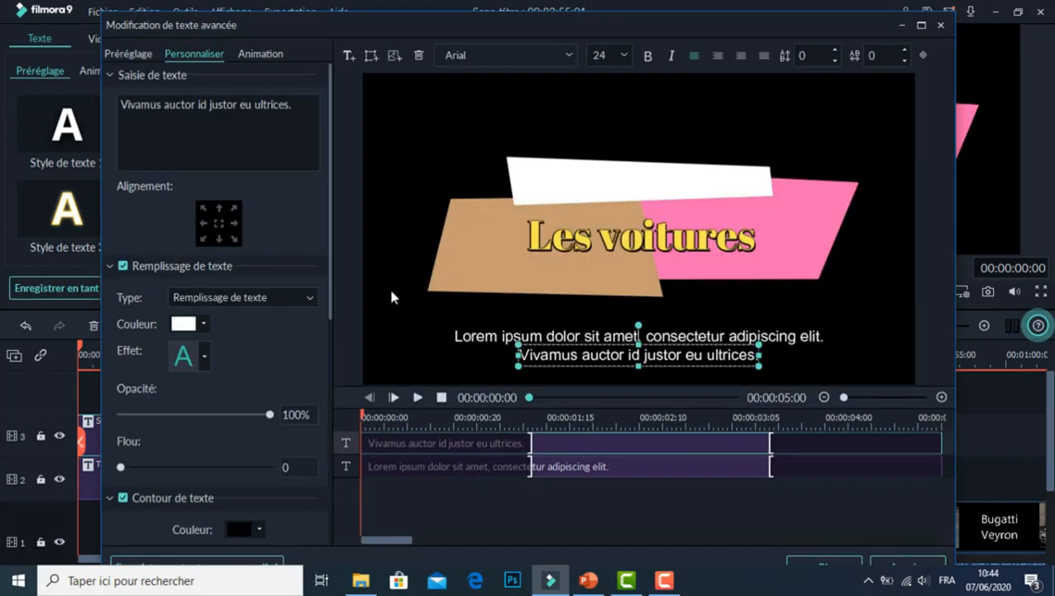
Replace the subtitle's first placeholder line, "Lorem ipsum", with "Réalisé par" followed by the author's first name
{"action": "left_click", "coordinate": [494, 336]}
{"action": "left_click", "coordinate": [224, 105]}
{"action": "key", "text": "ctrl+a"}
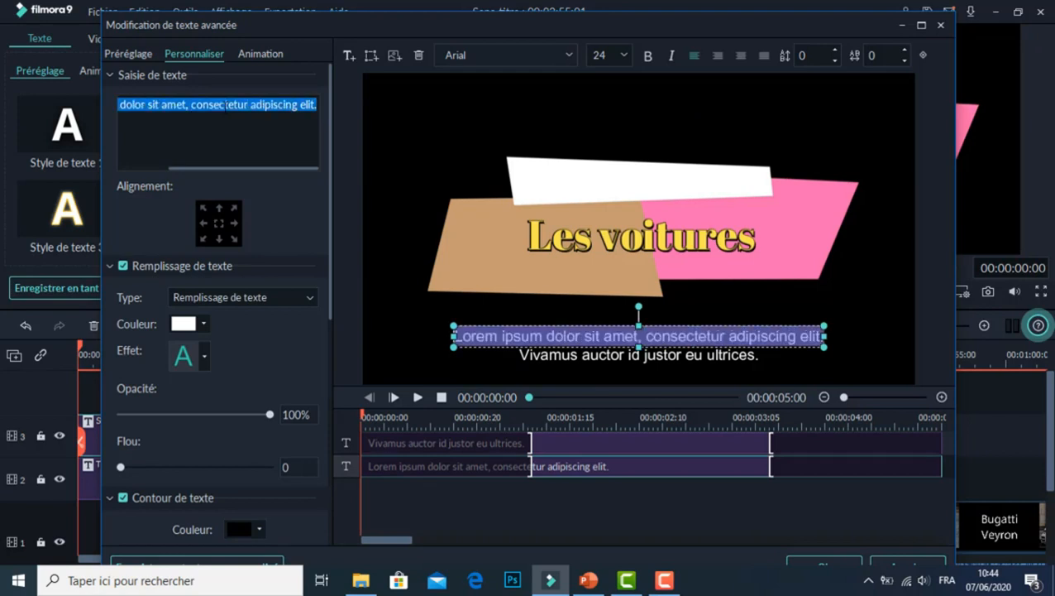
{"action": "type", "text": "Réalise"}
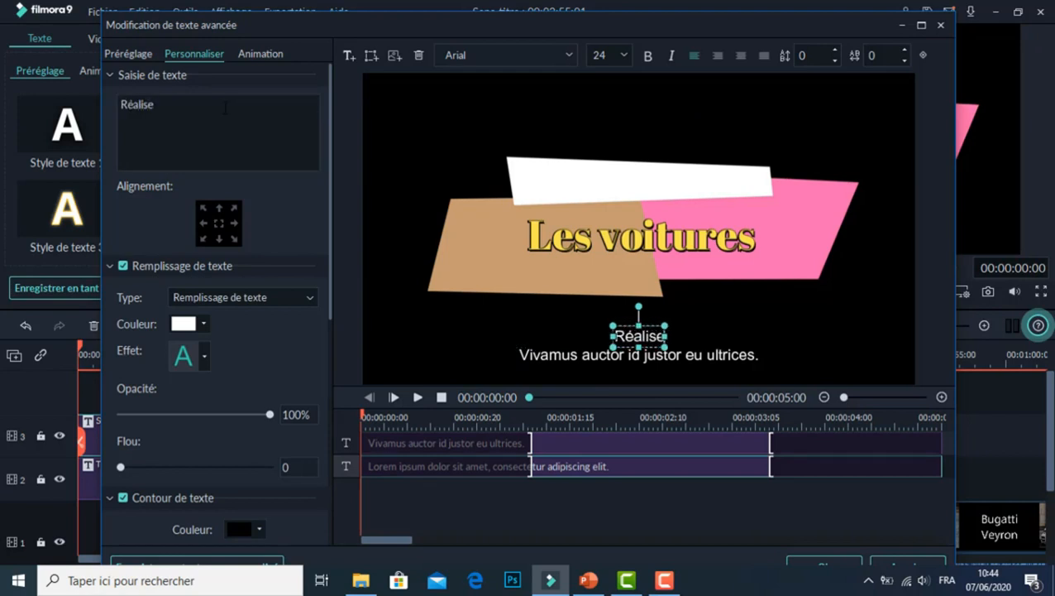
{"action": "key", "text": "BackSpace"}
{"action": "type", "text": "é par"}
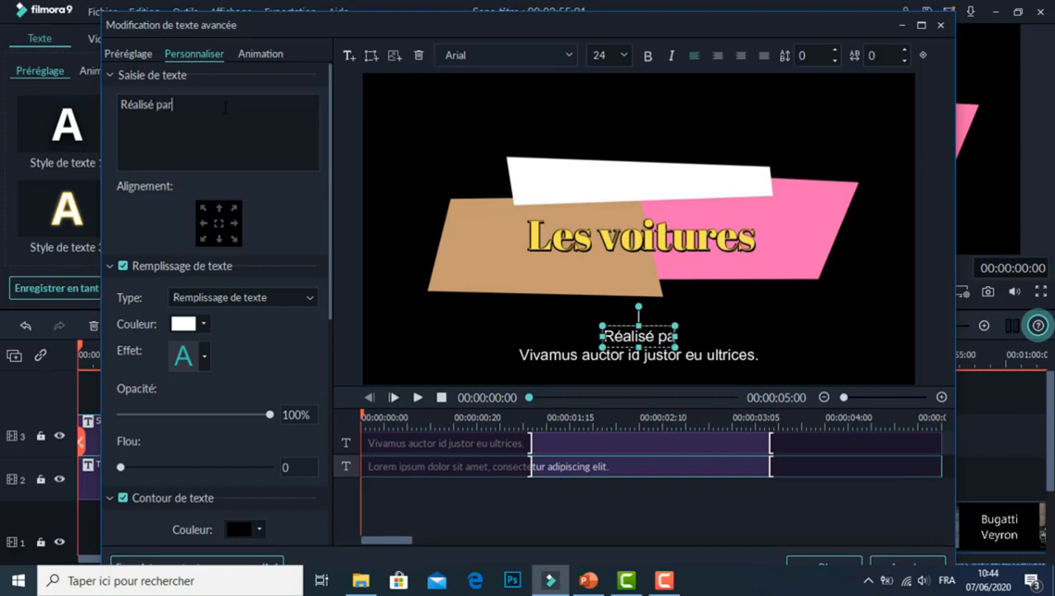
{"action": "type", "text": " Yassine"}
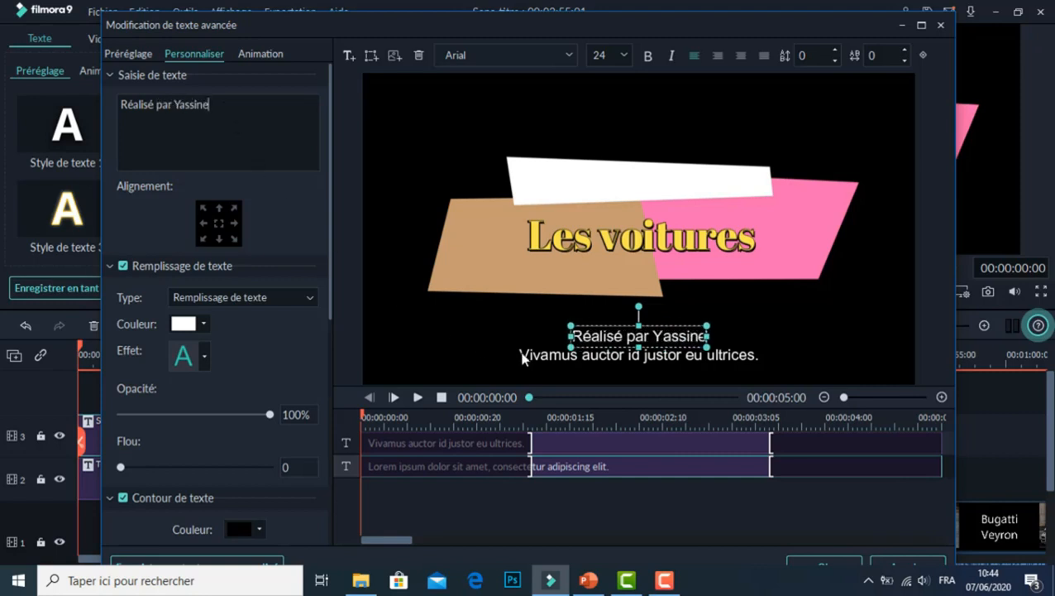
Clear the subtitle's second placeholder line, move the "Réalisé par" credit slightly lower and save the subtitle changes
{"action": "left_click", "coordinate": [520, 354]}
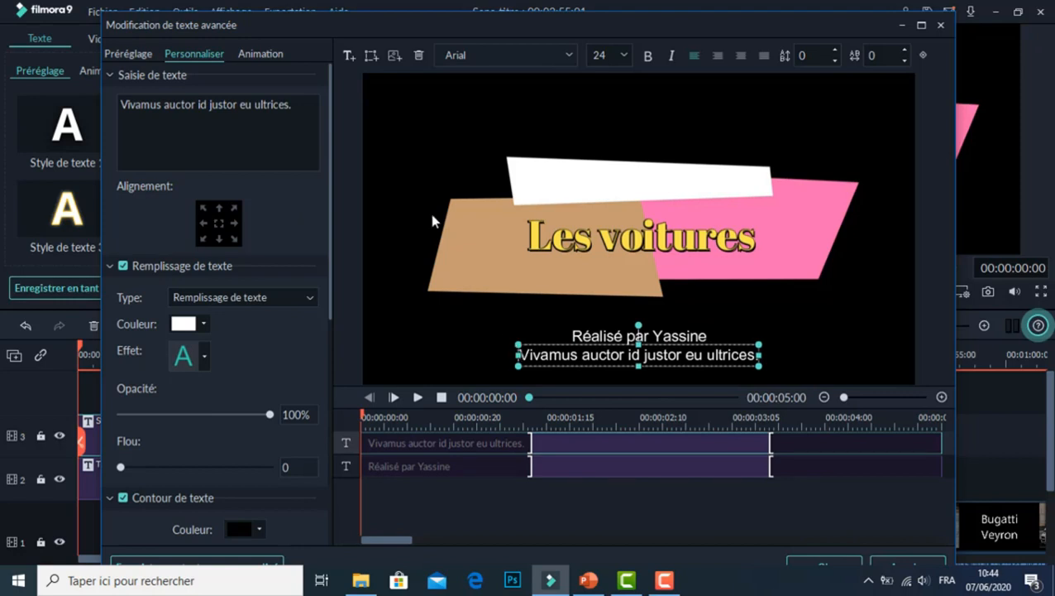
{"action": "key", "text": "ctrl+a"}
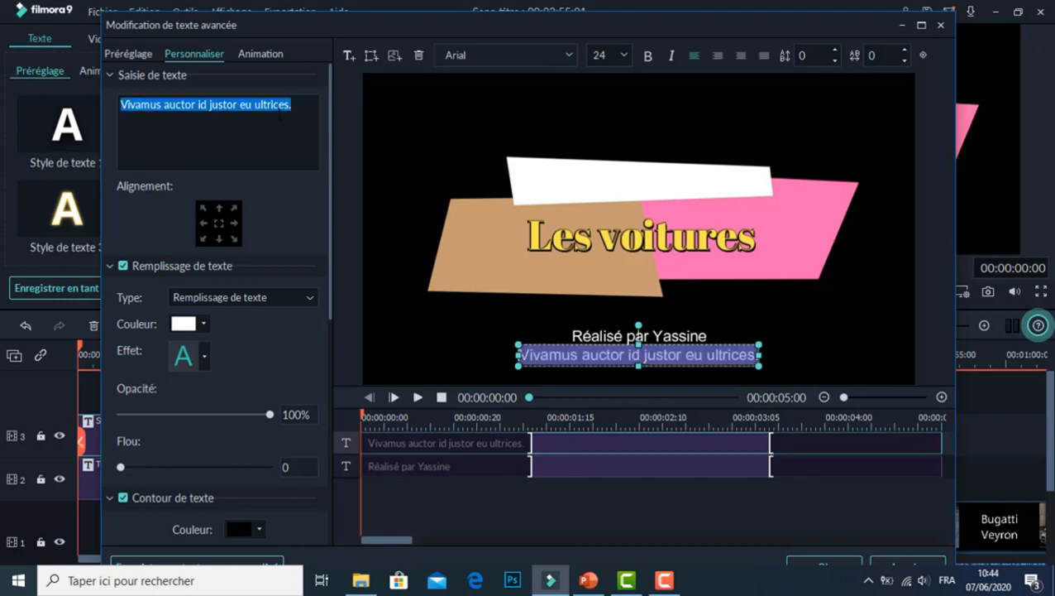
{"action": "key", "text": "BackSpace"}
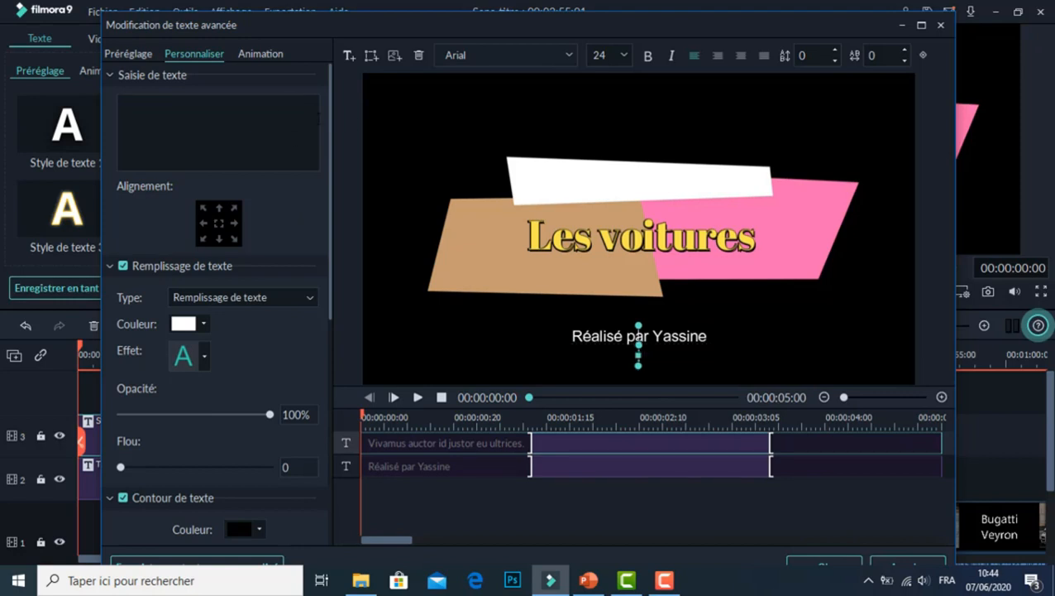
{"action": "left_click", "coordinate": [688, 341]}
{"action": "left_click_drag", "start_coordinate": [687, 348], "coordinate": [694, 367]}
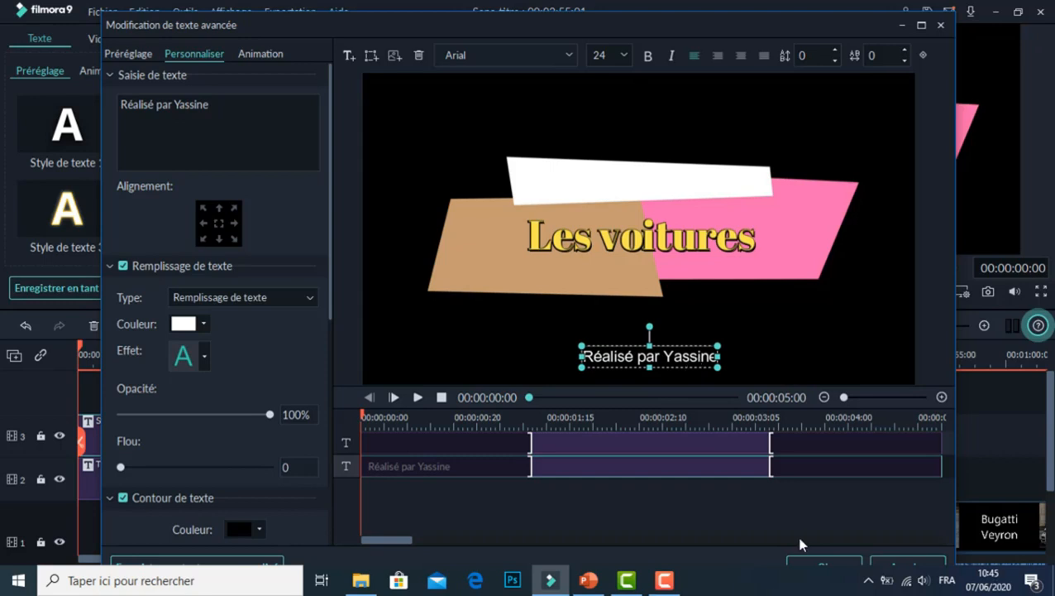
{"action": "left_click", "coordinate": [812, 561]}
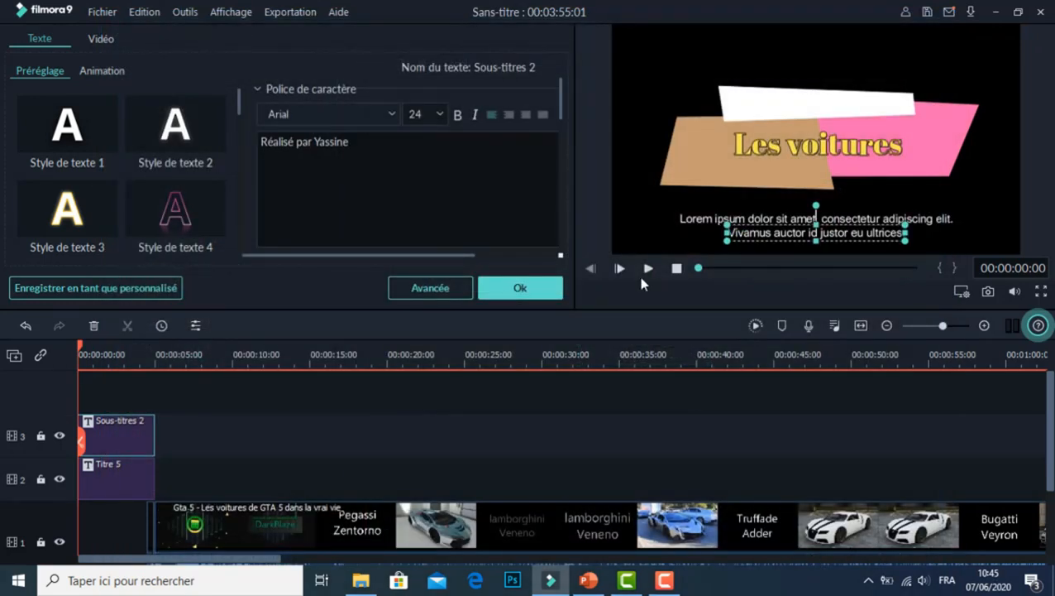
Play back the opening with its title and credit, close the subtitle's text settings and view the tiers inférieur title presets
{"action": "left_click", "coordinate": [649, 269]}
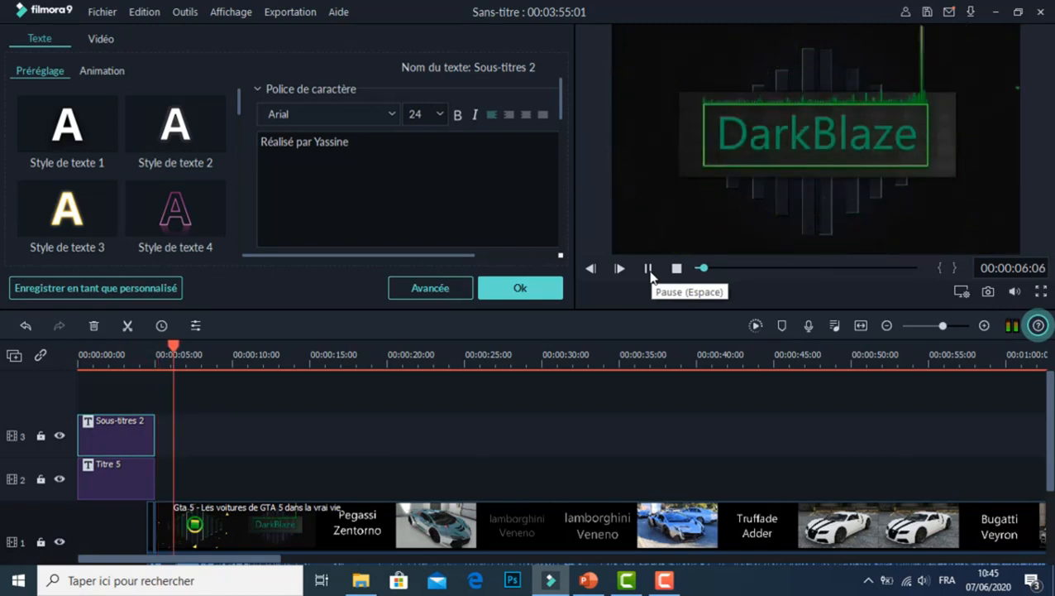
{"action": "left_click", "coordinate": [650, 269]}
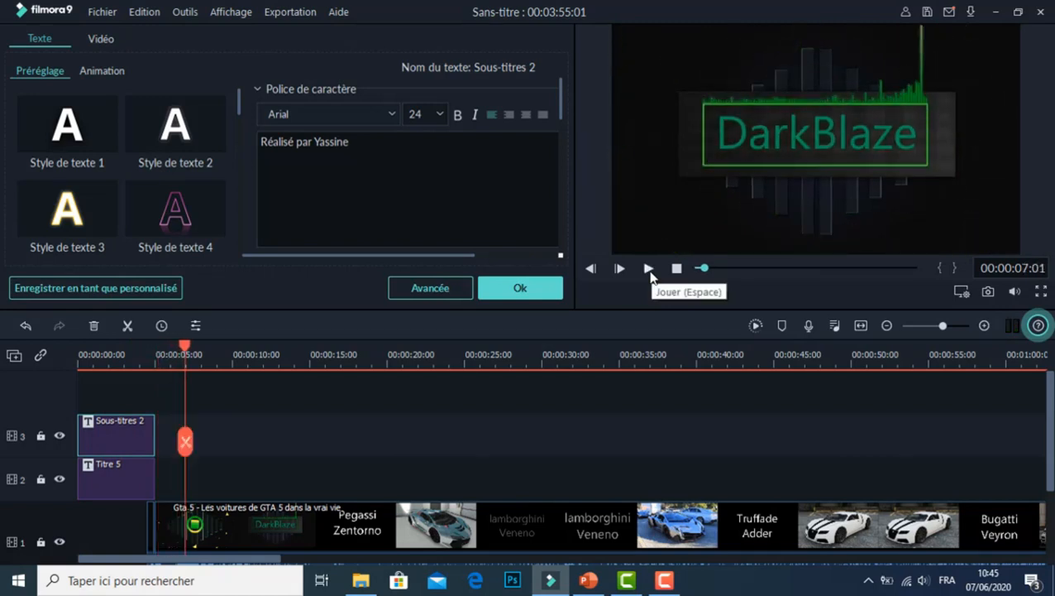
{"action": "left_click", "coordinate": [534, 289]}
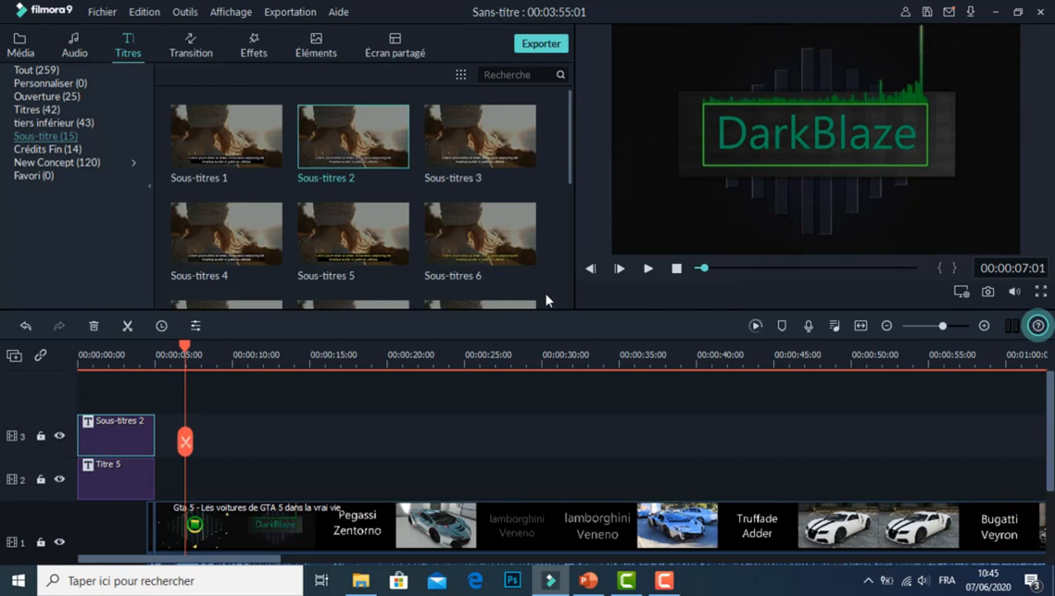
{"action": "left_click", "coordinate": [37, 125]}
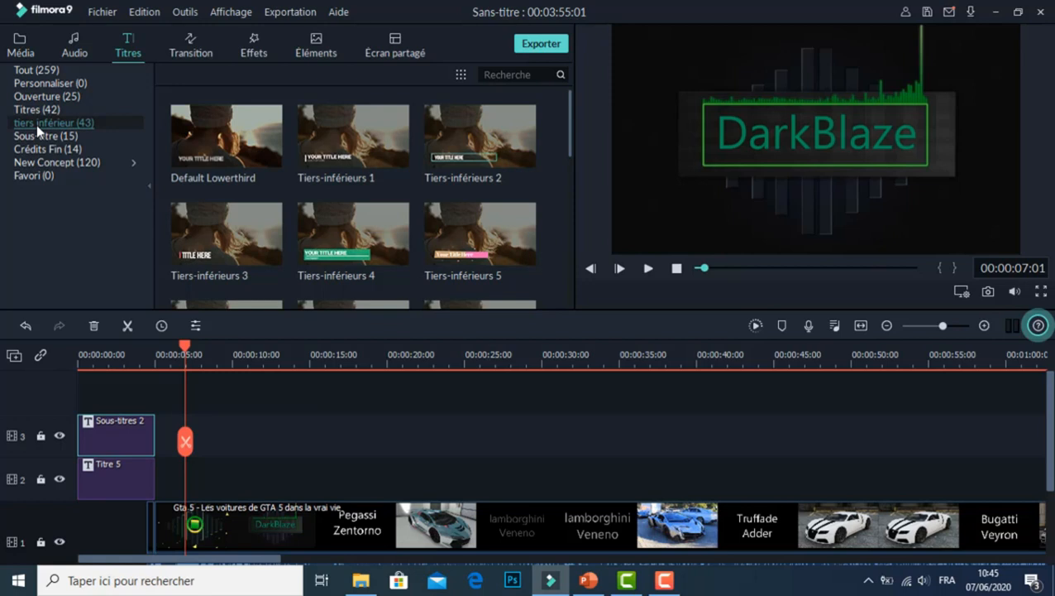
Start a new project in the 16:9 (Format large) aspect ratio
{"action": "left_click", "coordinate": [116, 12]}
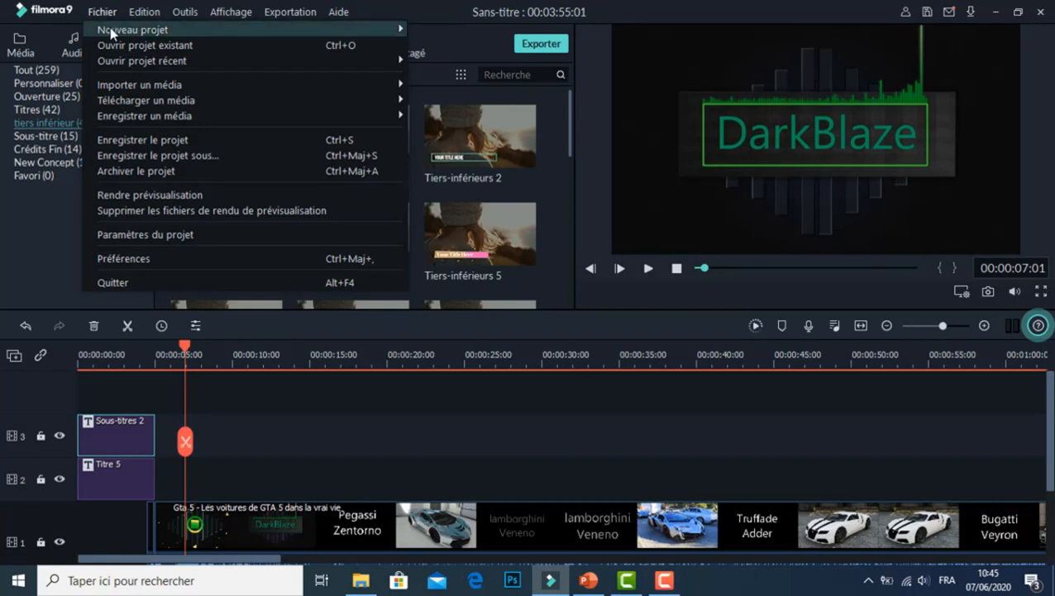
{"action": "mouse_move", "coordinate": [370, 33]}
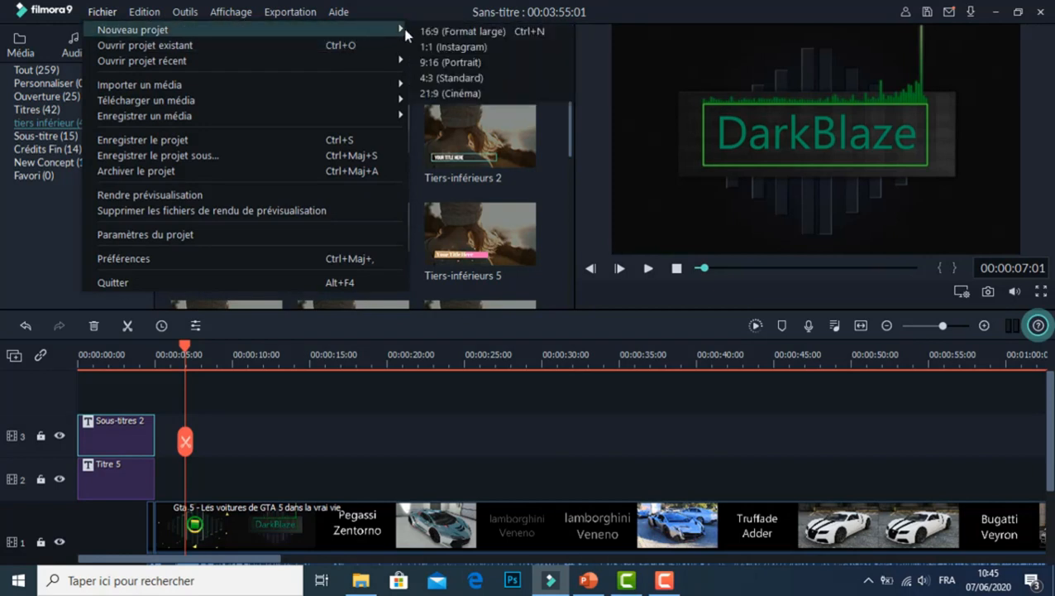
{"action": "left_click", "coordinate": [451, 30]}
{"action": "left_click", "coordinate": [602, 292]}
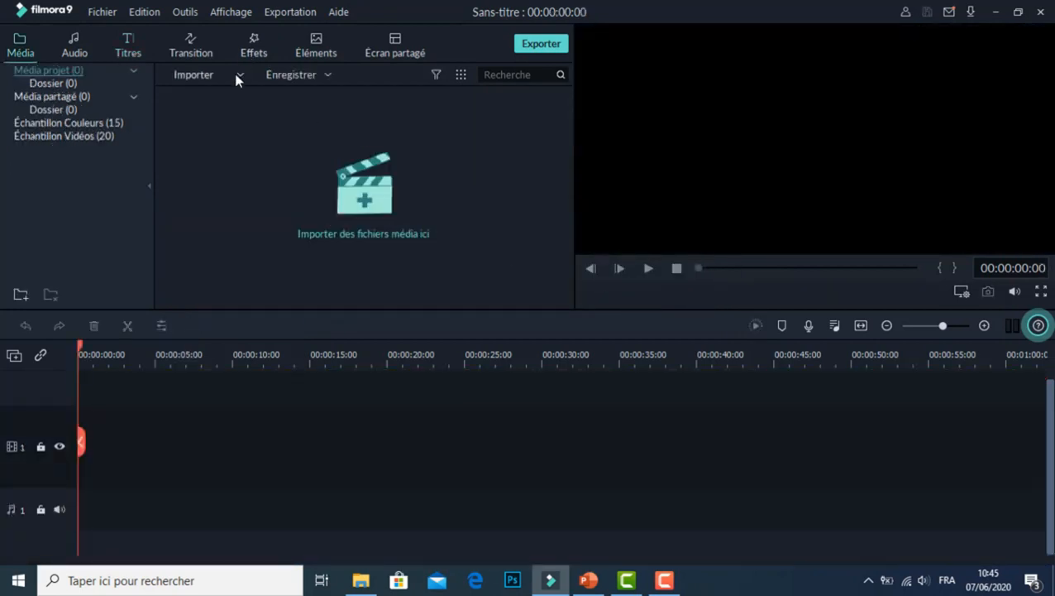
Import the "Gta 5 - Les voitures de GTA 5 dans la vrai vie" video and place it at the timeline start, keeping 1920 x 1080 25fps
{"action": "left_click", "coordinate": [237, 76]}
{"action": "left_click", "coordinate": [236, 99]}
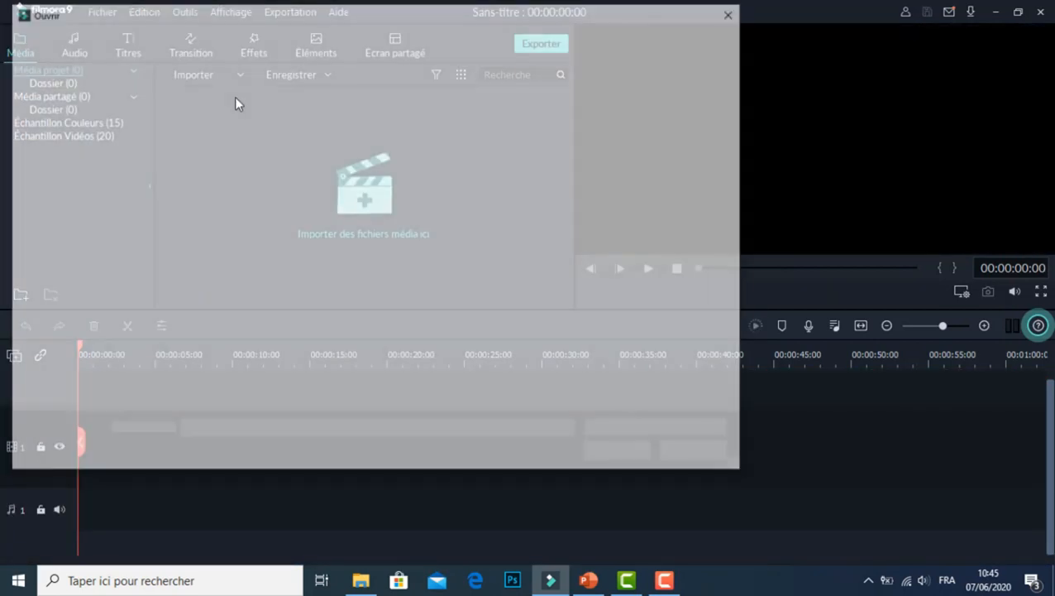
{"action": "double_click", "coordinate": [594, 240]}
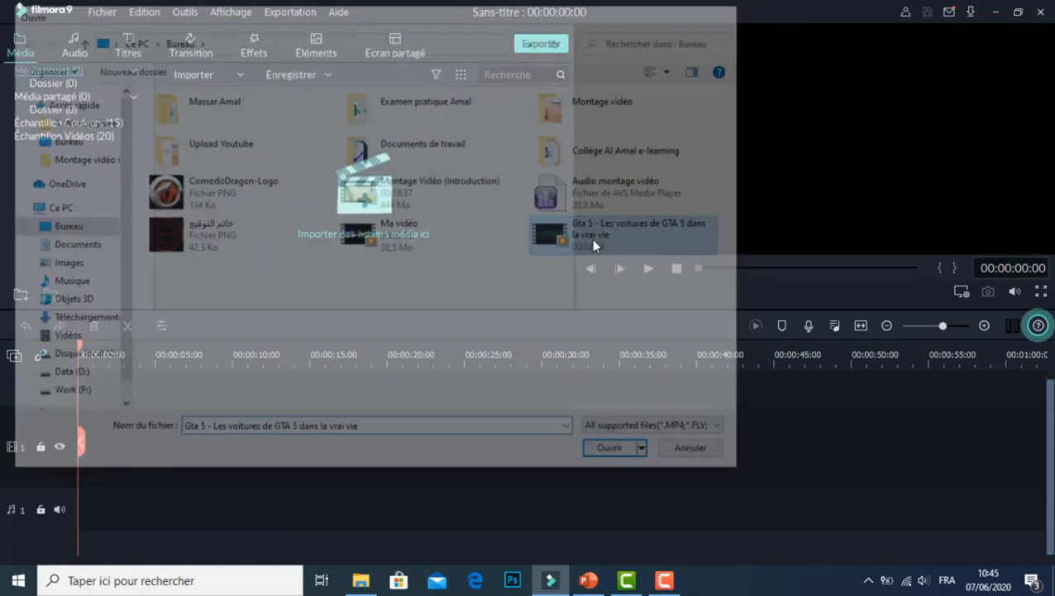
{"action": "left_click_drag", "start_coordinate": [250, 134], "coordinate": [80, 484]}
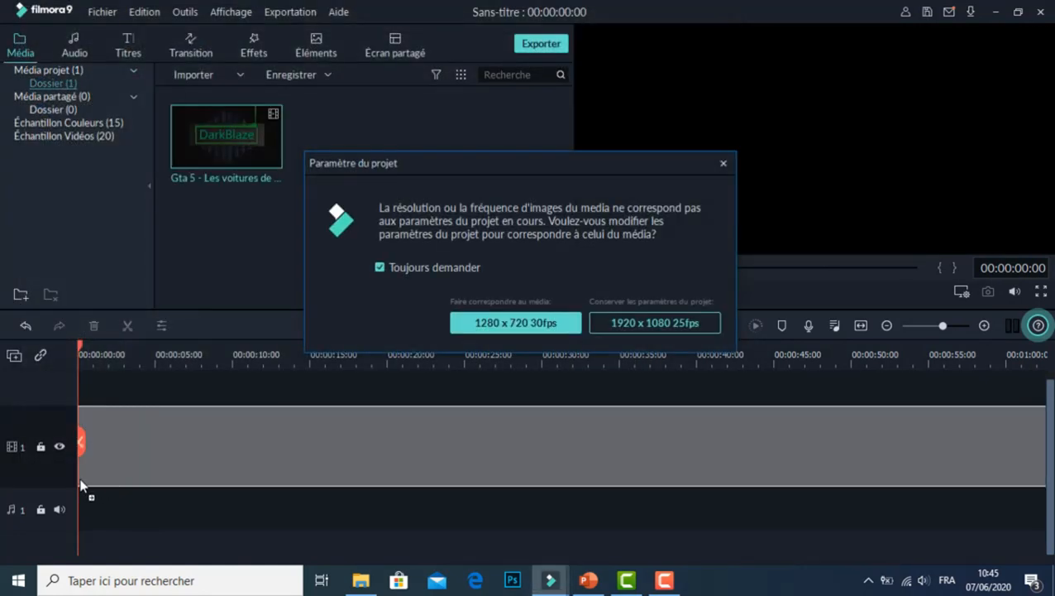
{"action": "left_click", "coordinate": [683, 334]}
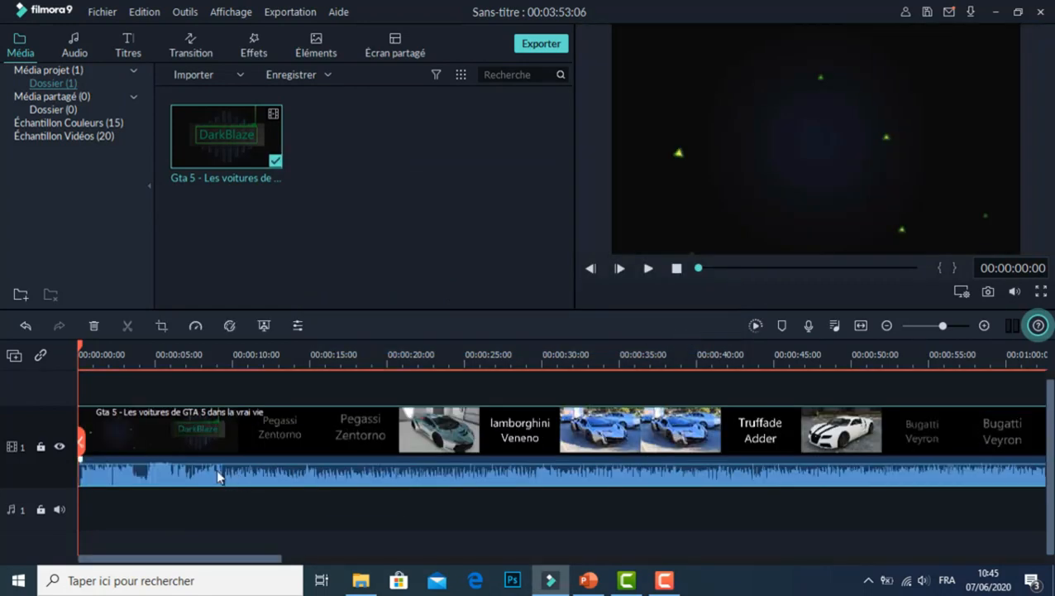
Detach the audio from the GTA 5 video clip and select the separated audio clip
{"action": "right_click", "coordinate": [152, 443]}
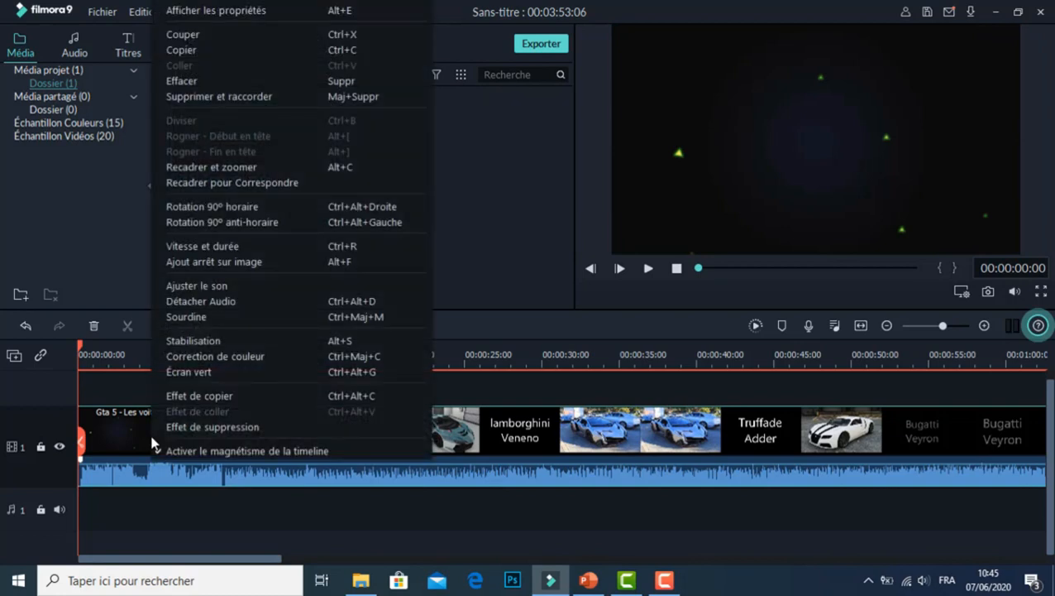
{"action": "left_click", "coordinate": [268, 304]}
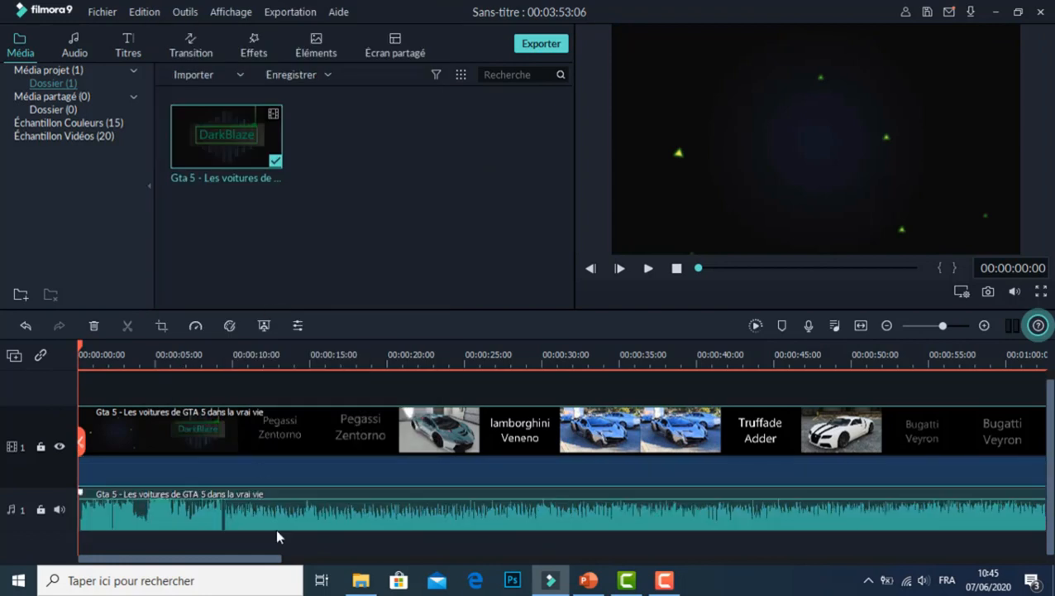
{"action": "left_click", "coordinate": [286, 520]}
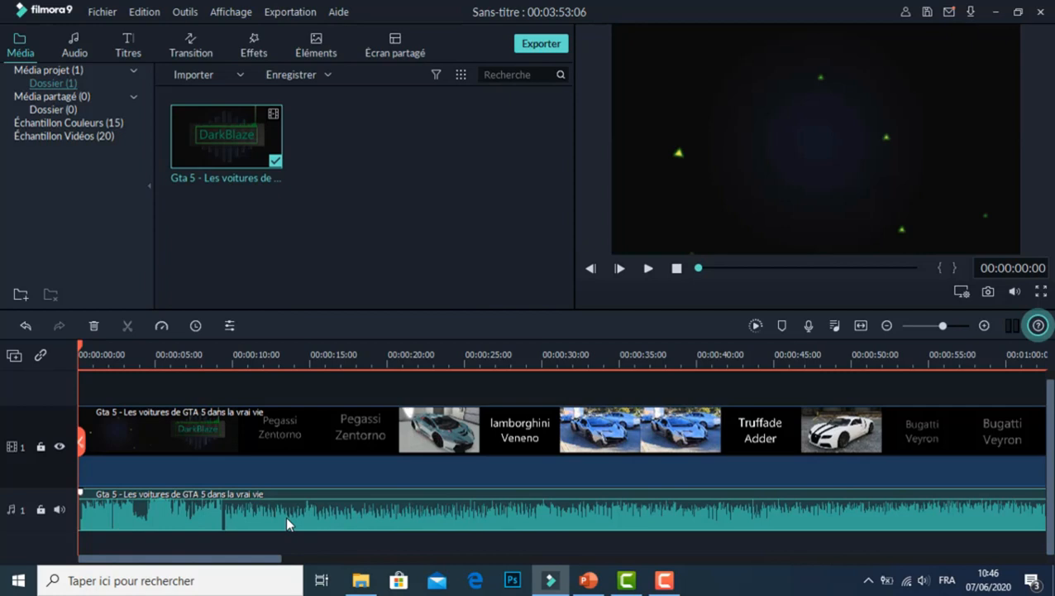
Enable background noise removal (Supprimer le bruit de fond) on the separated GTA 5 audio clip
{"action": "right_click", "coordinate": [286, 521]}
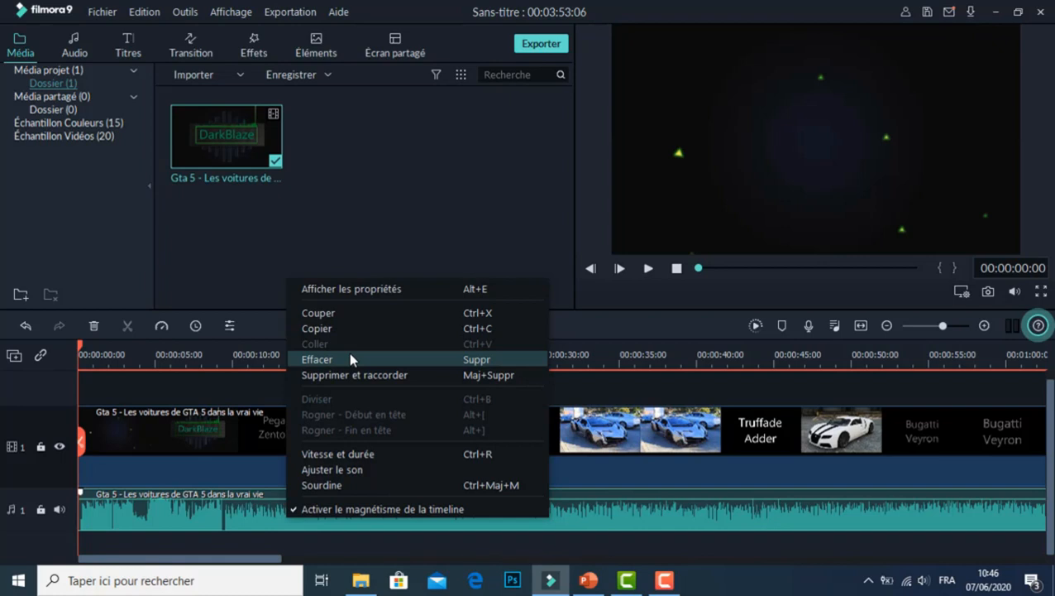
{"action": "left_click", "coordinate": [437, 208]}
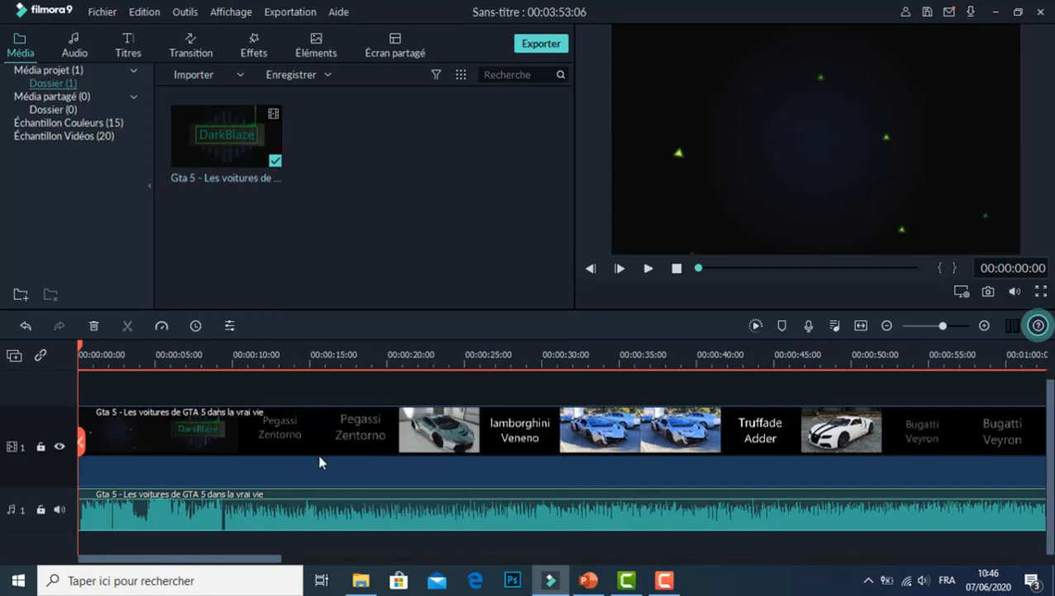
{"action": "double_click", "coordinate": [255, 512]}
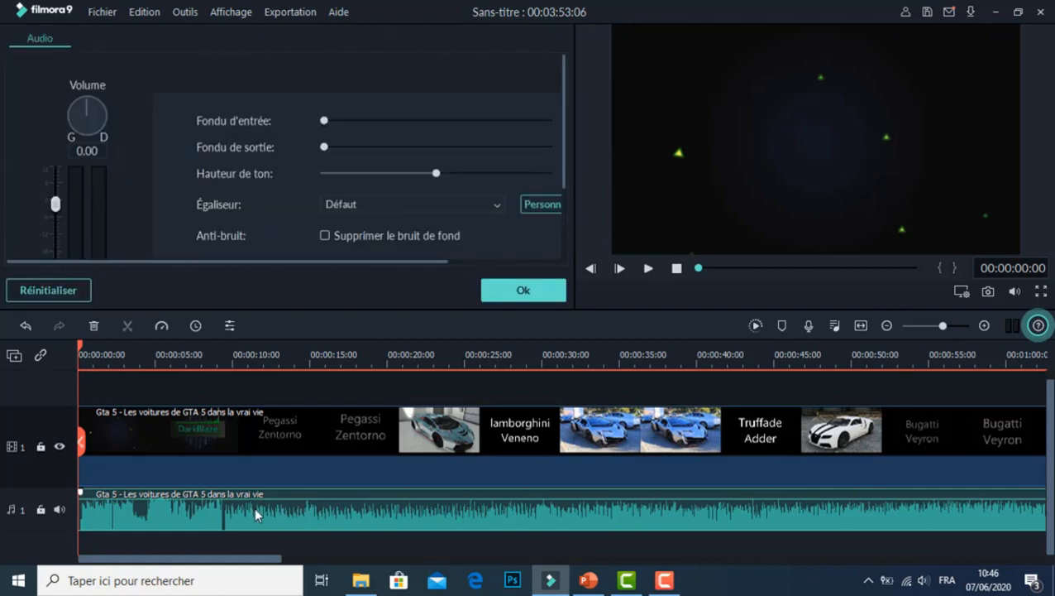
{"action": "left_click", "coordinate": [325, 235]}
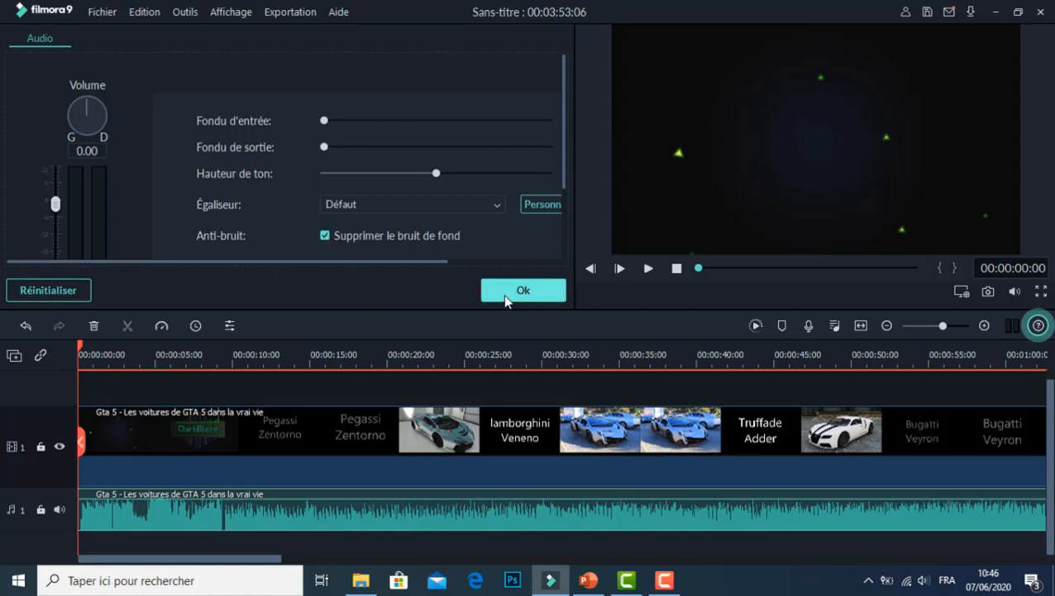
{"action": "left_click", "coordinate": [504, 294]}
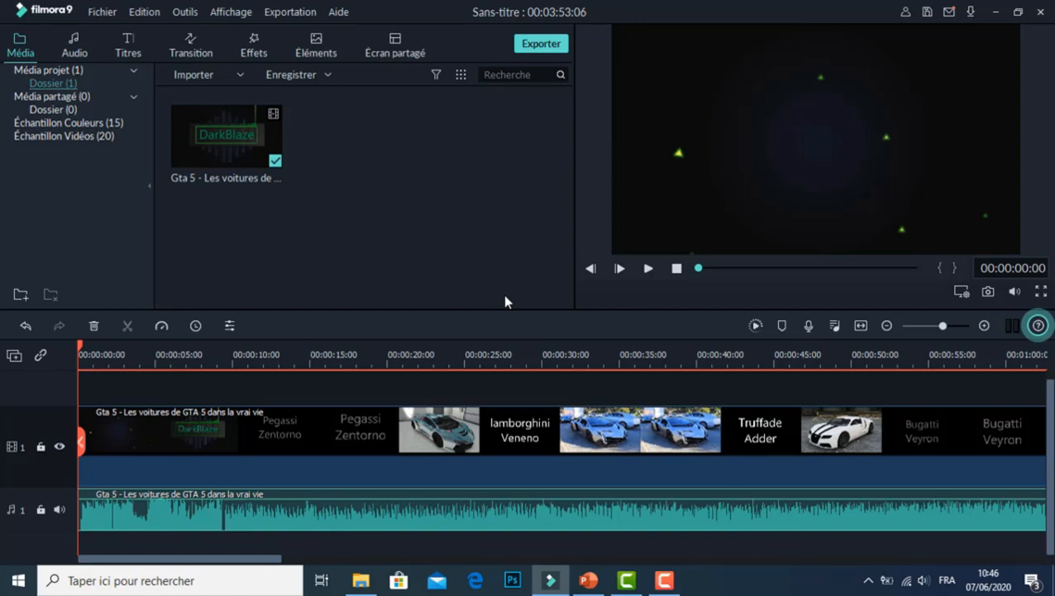
Delete the separated GTA 5 audio clip and place the "Dérive - Dérive" music at the start of the audio track
{"action": "right_click", "coordinate": [357, 511]}
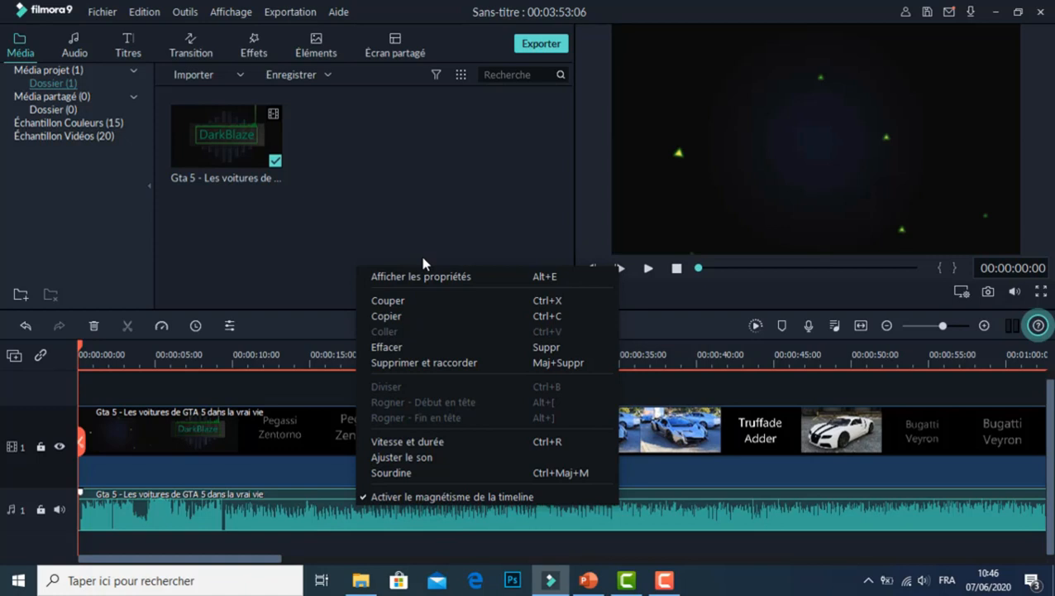
{"action": "left_click", "coordinate": [410, 347]}
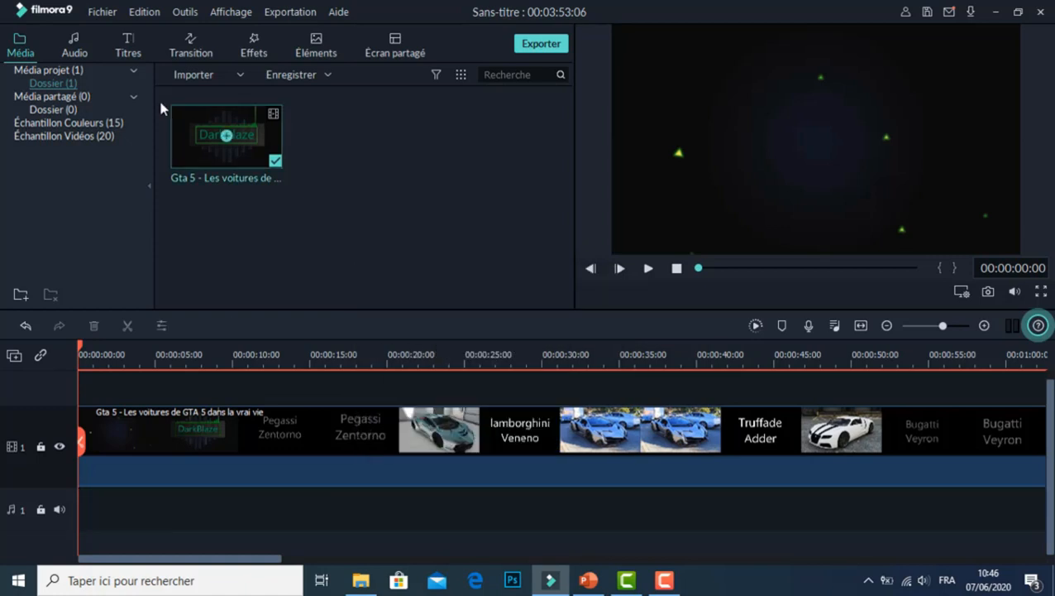
{"action": "left_click", "coordinate": [71, 41]}
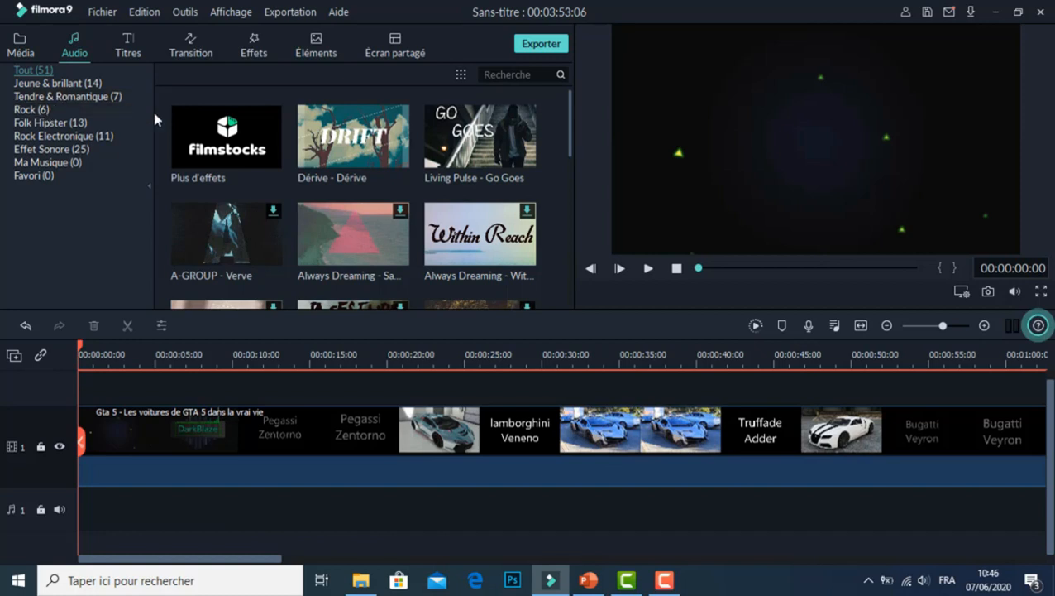
{"action": "left_click_drag", "start_coordinate": [339, 147], "coordinate": [78, 495]}
Trim the end of the GTA 5 video clip to the end of the Dérive music, at 00:03:31:23
{"action": "left_click_drag", "start_coordinate": [273, 560], "coordinate": [879, 562]}
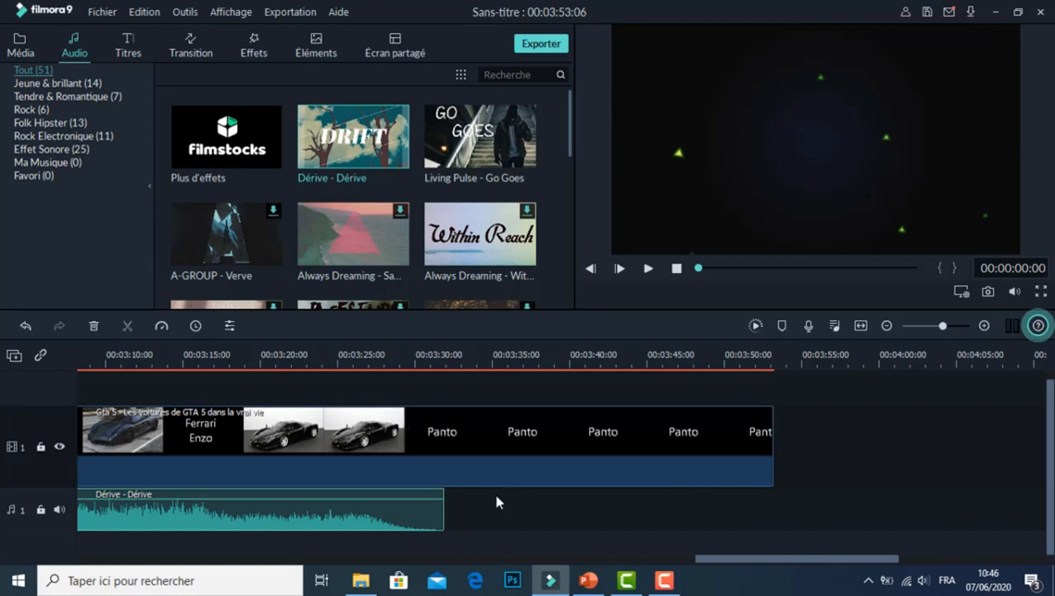
{"action": "left_click", "coordinate": [442, 517]}
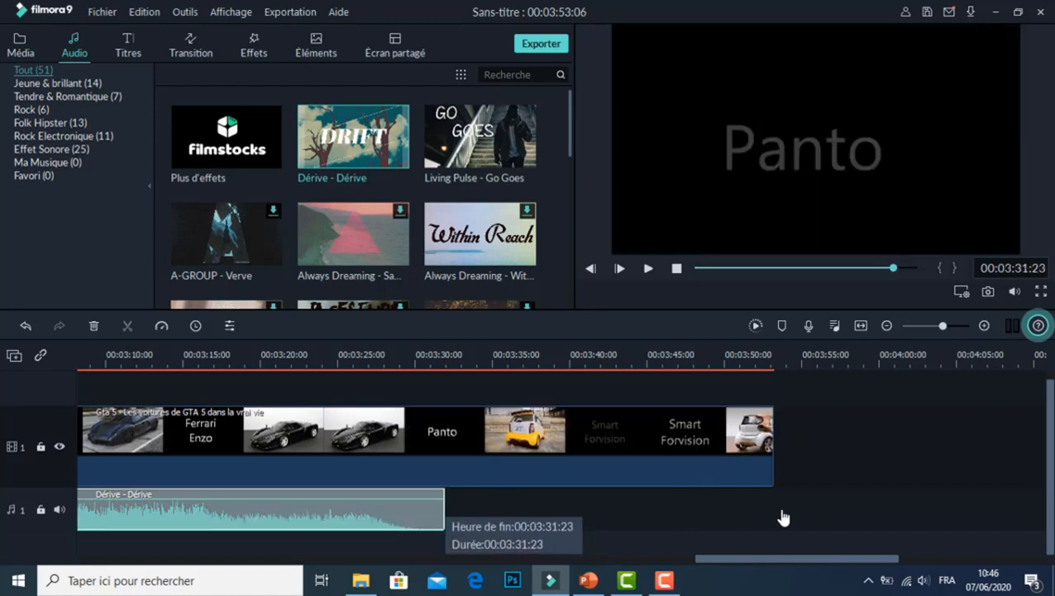
{"action": "left_click", "coordinate": [780, 516]}
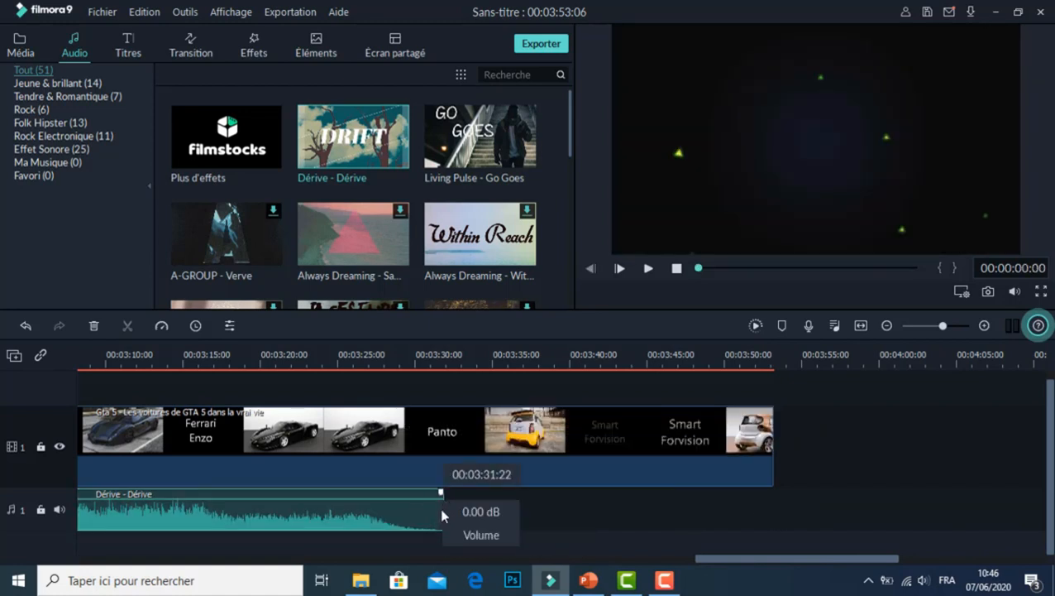
{"action": "left_click", "coordinate": [695, 463]}
{"action": "left_click_drag", "start_coordinate": [773, 466], "coordinate": [445, 477]}
Play back the beginning of the video with the Dérive music and pause it
{"action": "left_click_drag", "start_coordinate": [723, 565], "coordinate": [122, 567]}
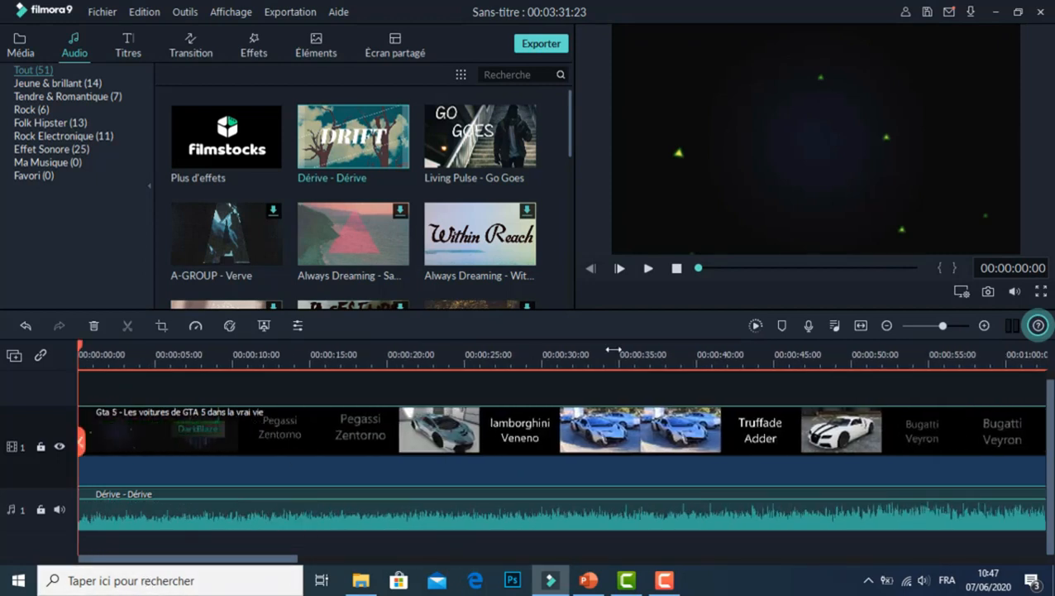
{"action": "left_click", "coordinate": [649, 269]}
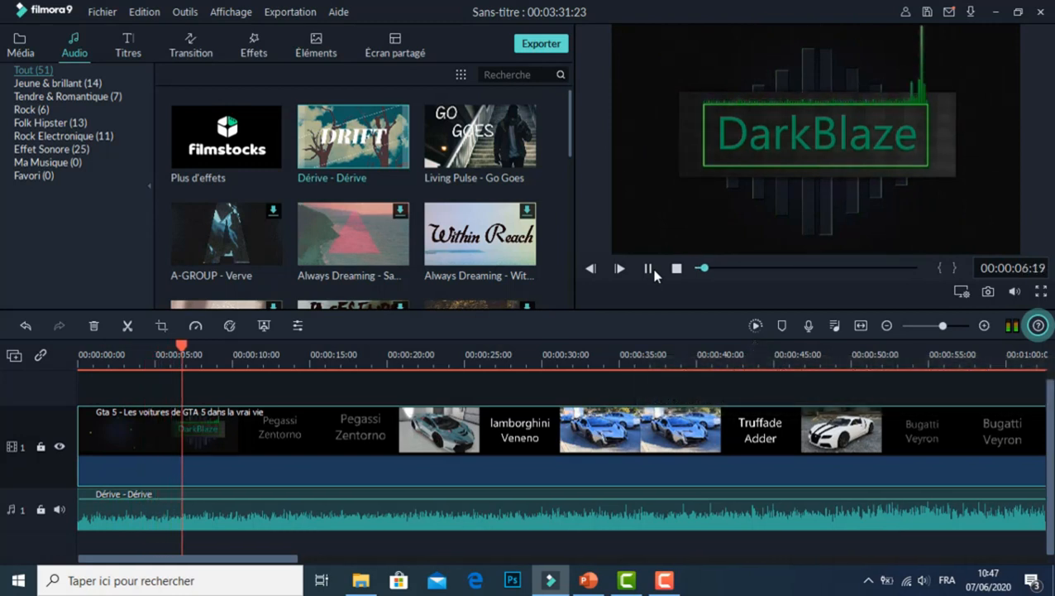
{"action": "left_click", "coordinate": [653, 271]}
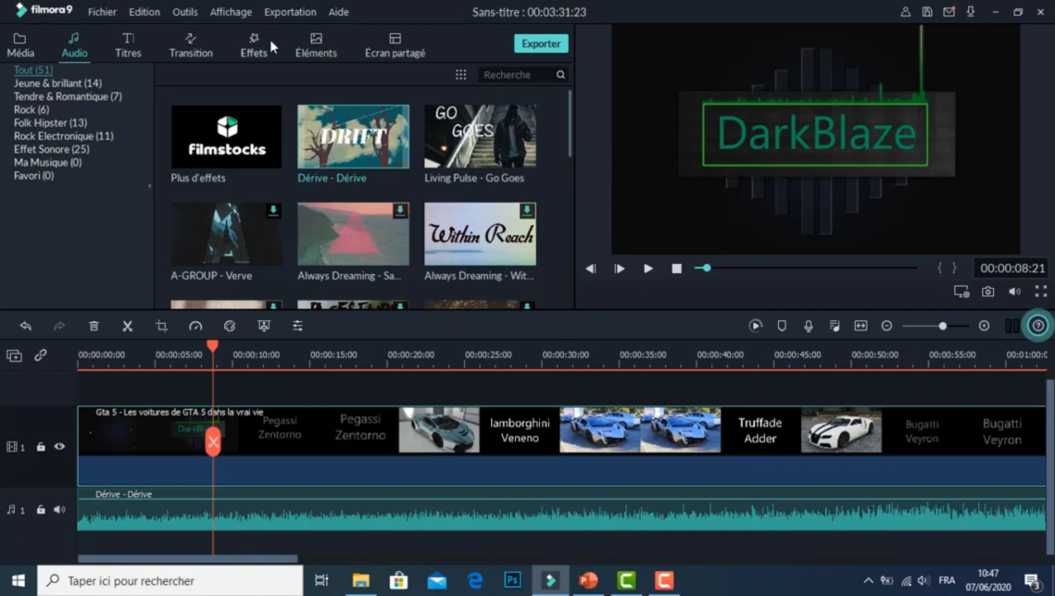
Start a new project in the 16:9 (Format large) aspect ratio, discarding the current project's changes
{"action": "left_click", "coordinate": [100, 13]}
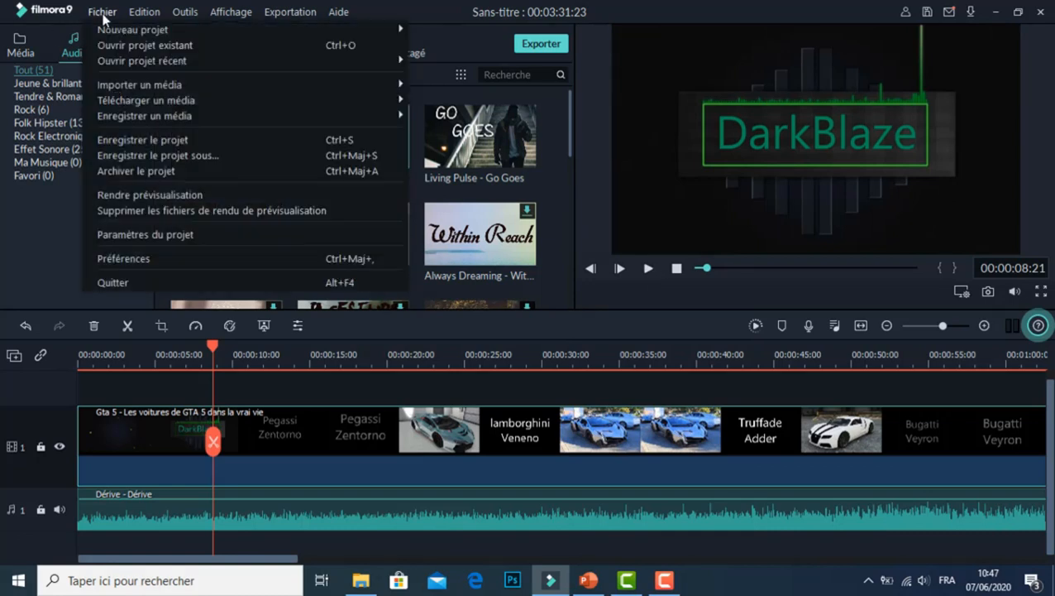
{"action": "mouse_move", "coordinate": [111, 30]}
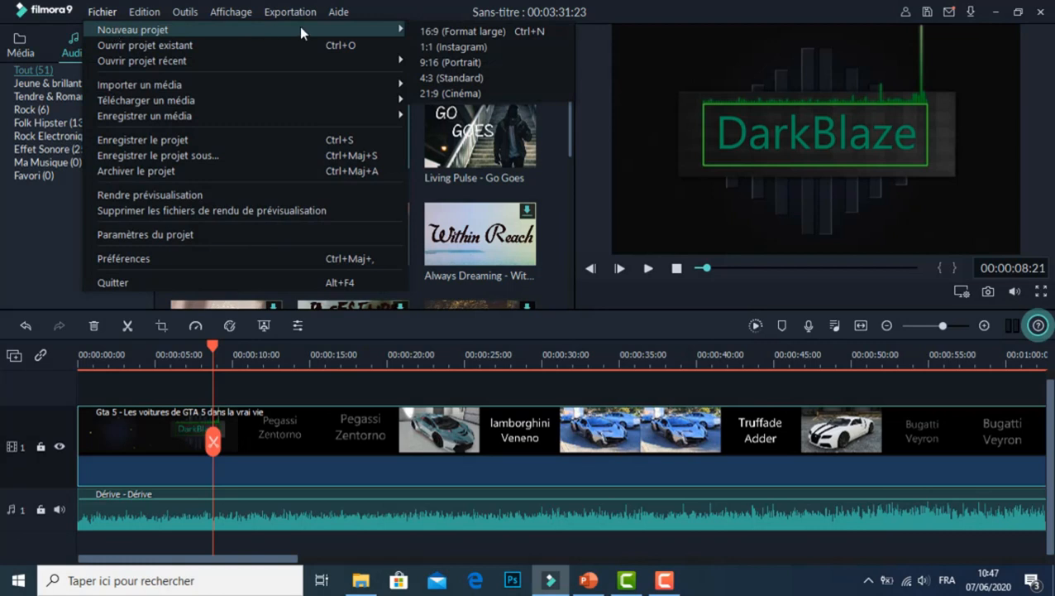
{"action": "left_click", "coordinate": [455, 29]}
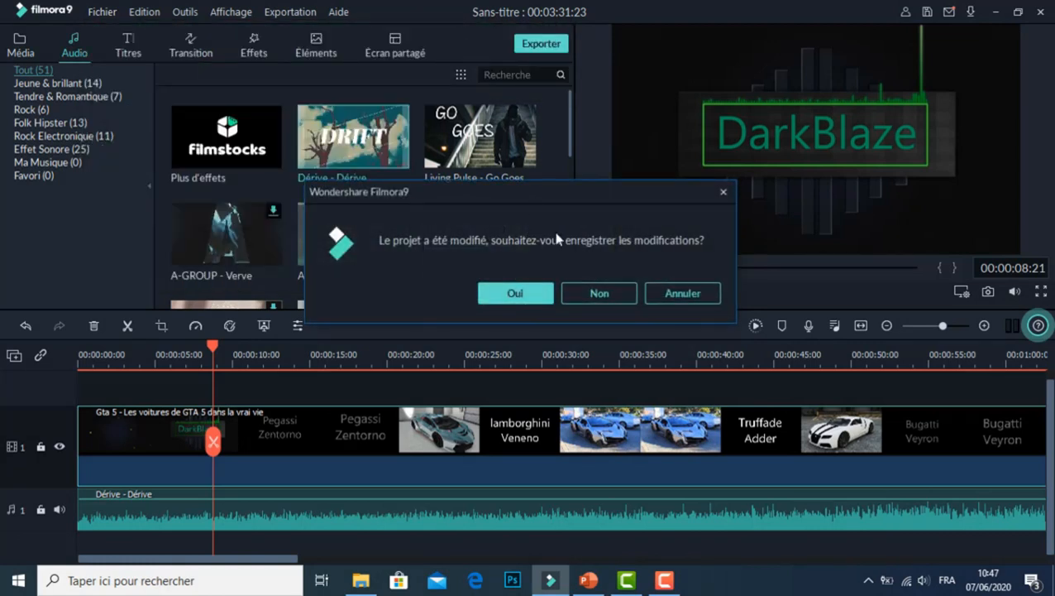
{"action": "left_click", "coordinate": [592, 296]}
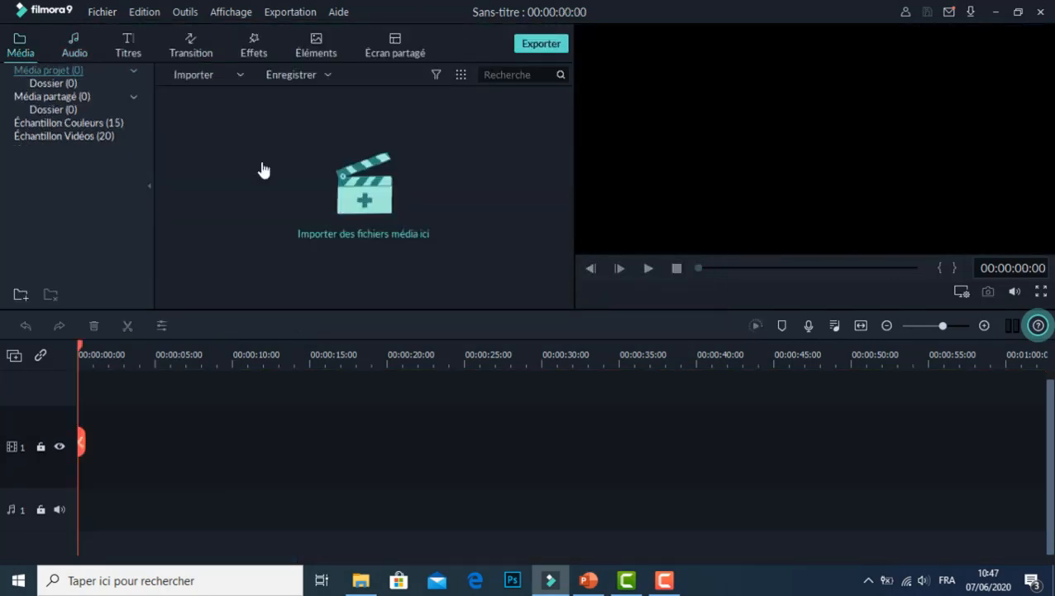
Import the "Gta 5 - Les voitures de GTA 5 dans la vrai vie" video and place it at the timeline start, keeping 1920 x 1080 25fps
{"action": "left_click", "coordinate": [199, 80]}
{"action": "left_click", "coordinate": [208, 93]}
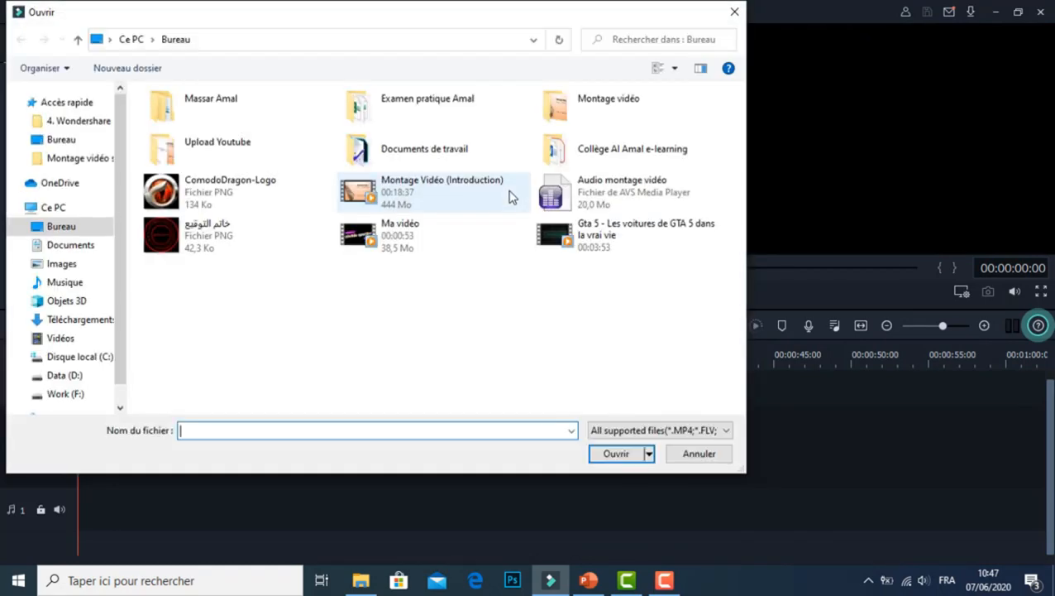
{"action": "double_click", "coordinate": [592, 248]}
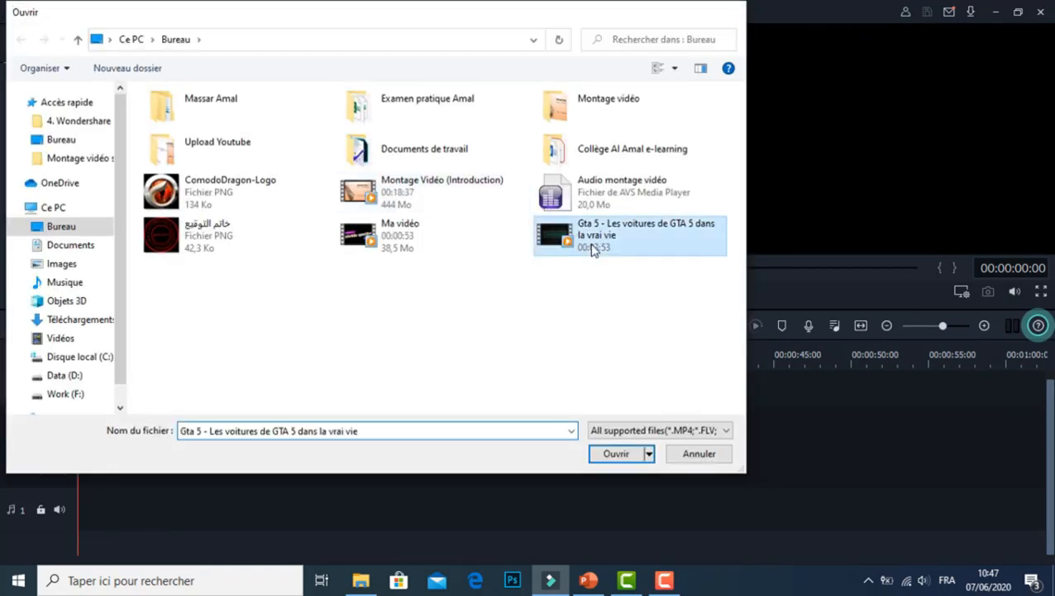
{"action": "mouse_move", "coordinate": [256, 162]}
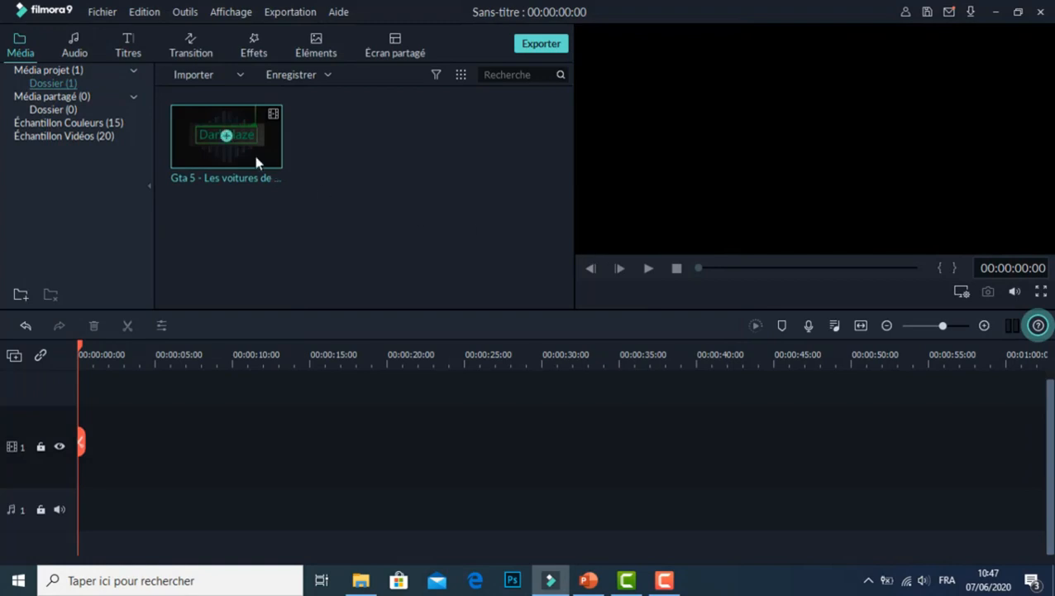
{"action": "left_click_drag", "start_coordinate": [256, 159], "coordinate": [80, 444]}
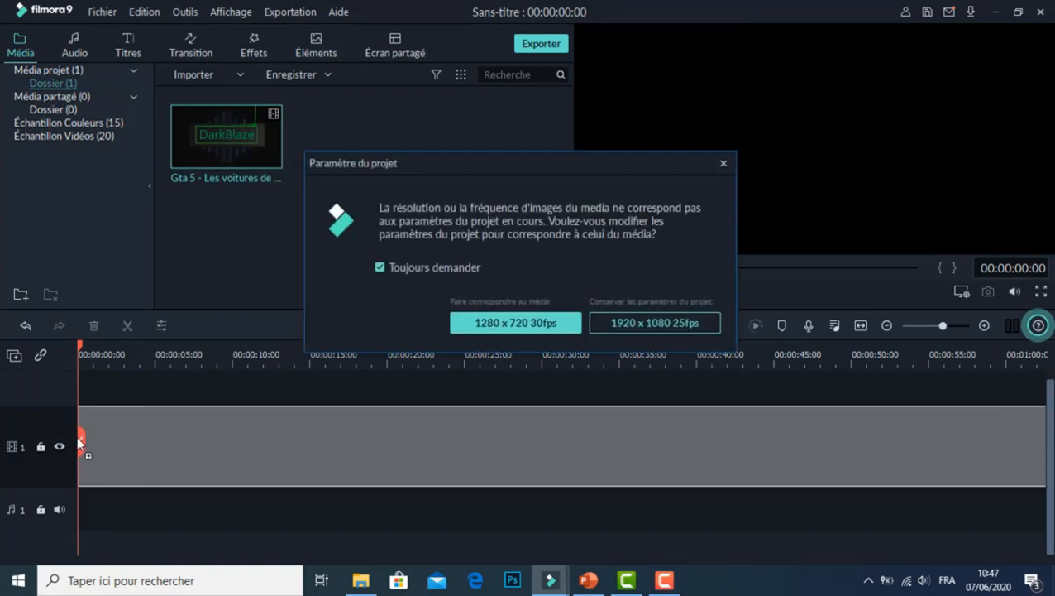
{"action": "left_click", "coordinate": [642, 324]}
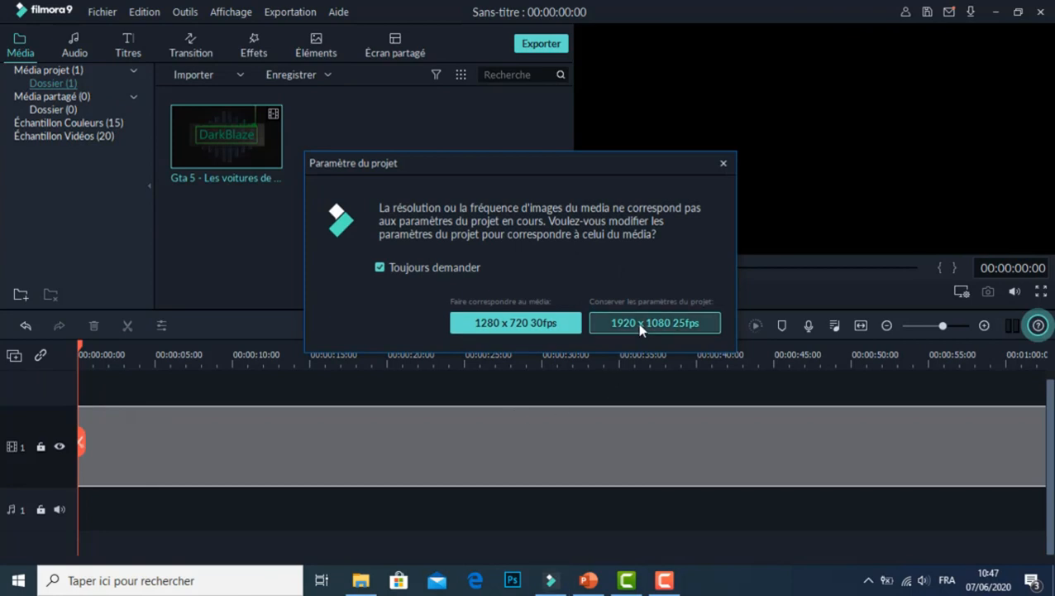
Detach the audio from the GTA 5 video clip and delete only the separated audio clip, keeping the video
{"action": "right_click", "coordinate": [316, 463]}
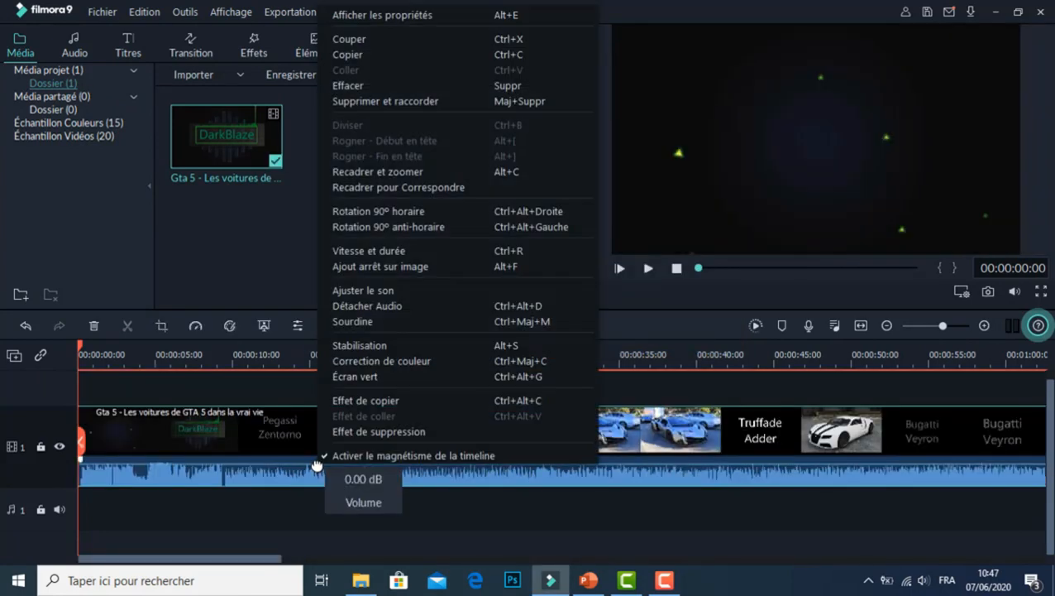
{"action": "left_click", "coordinate": [384, 306]}
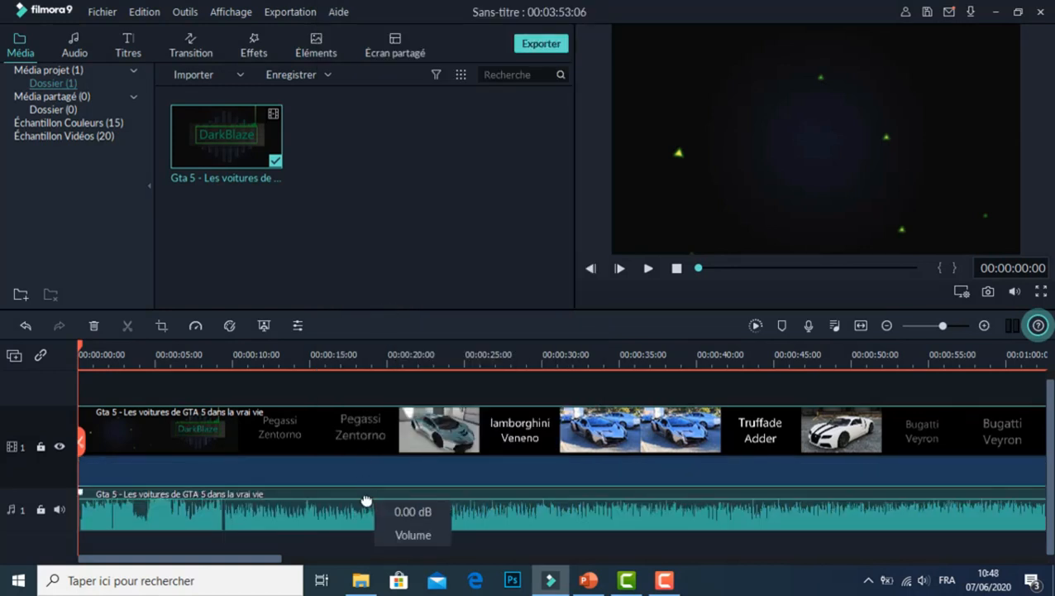
{"action": "key", "text": "Delete"}
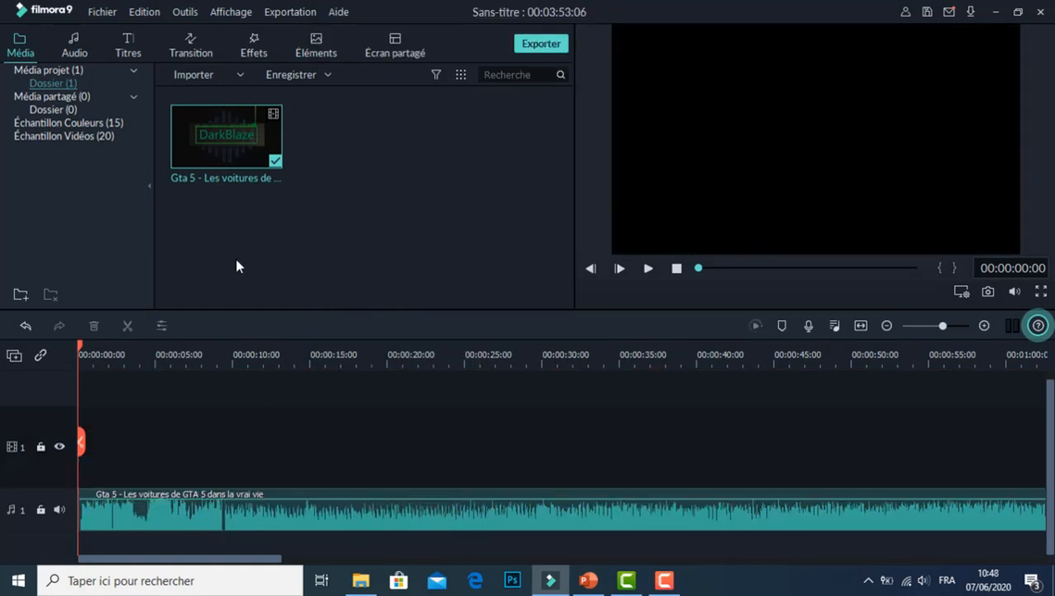
{"action": "left_click", "coordinate": [366, 511]}
{"action": "right_click", "coordinate": [364, 511]}
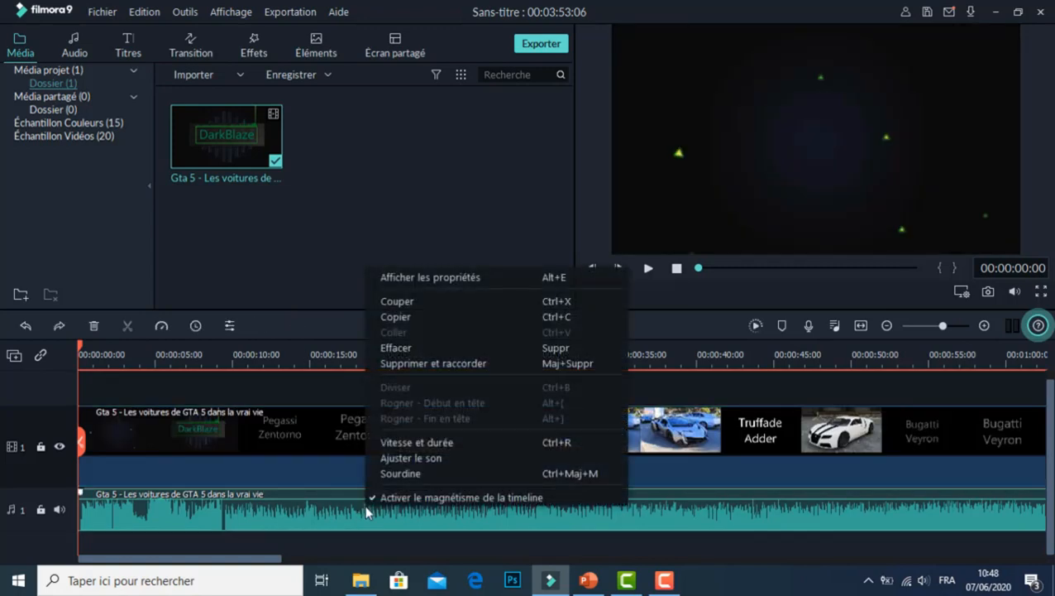
{"action": "left_click", "coordinate": [410, 348]}
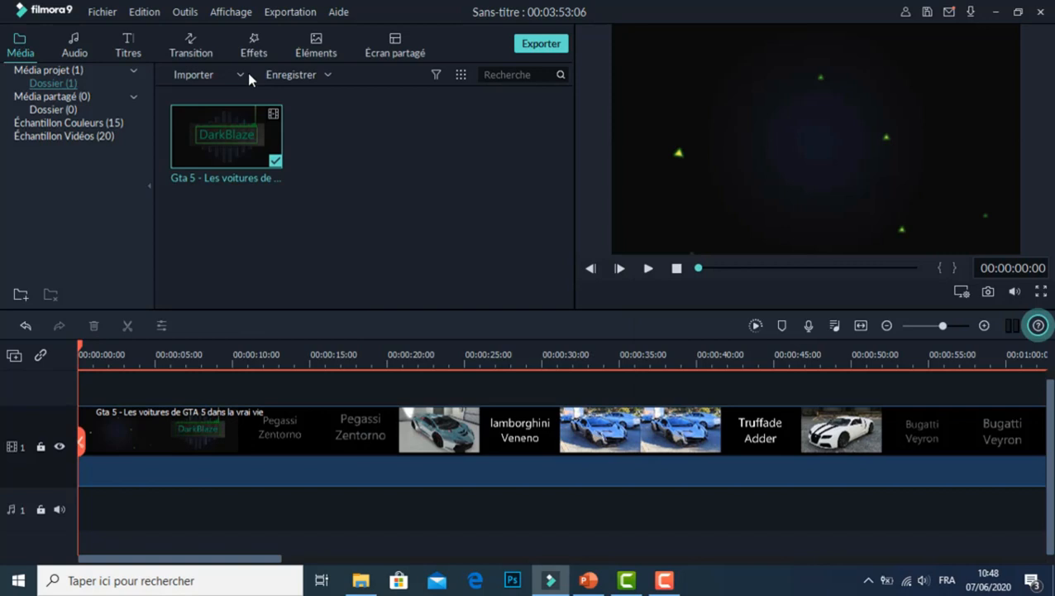
Place the "Living Pulse - Go Goes" music at the audio track's start and trim the GTA 5 clip's end to match it, at 00:02:28:15
{"action": "left_click", "coordinate": [87, 47]}
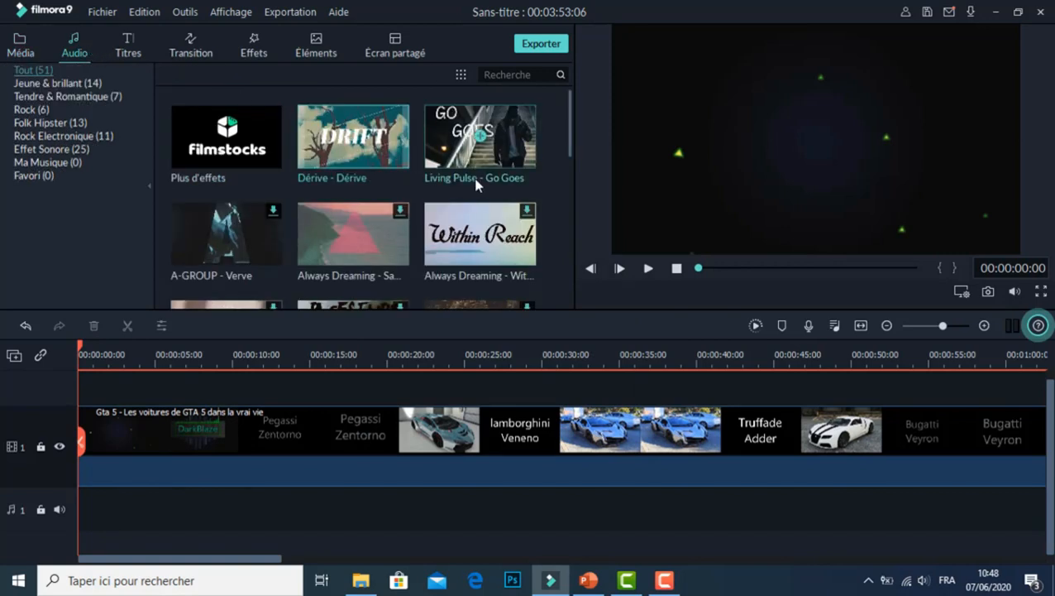
{"action": "left_click_drag", "start_coordinate": [512, 161], "coordinate": [29, 517]}
{"action": "left_click_drag", "start_coordinate": [196, 564], "coordinate": [798, 589]}
{"action": "left_click", "coordinate": [830, 477]}
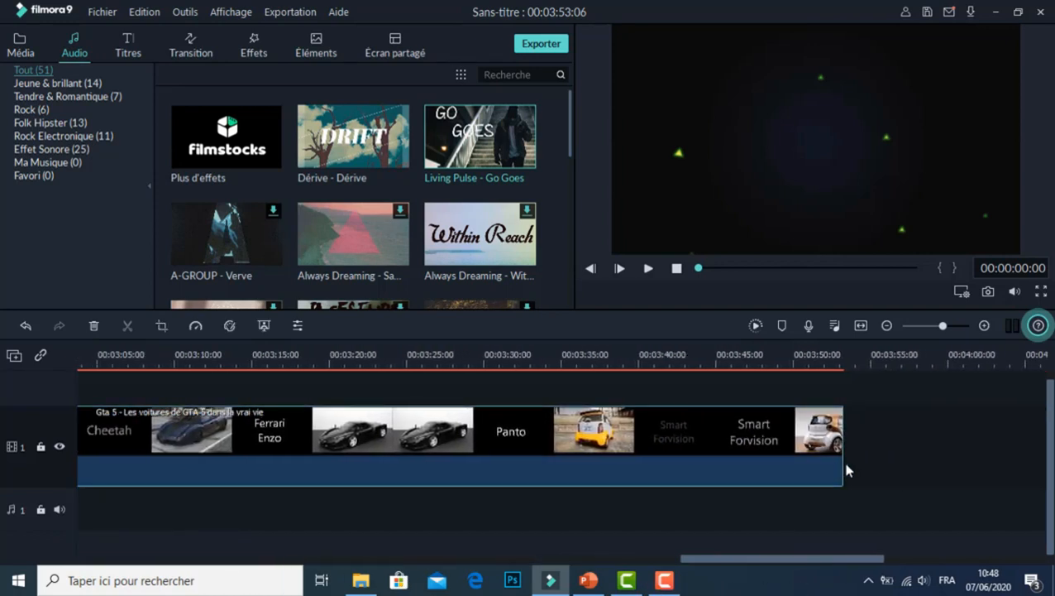
{"action": "left_click_drag", "start_coordinate": [842, 465], "coordinate": [211, 439]}
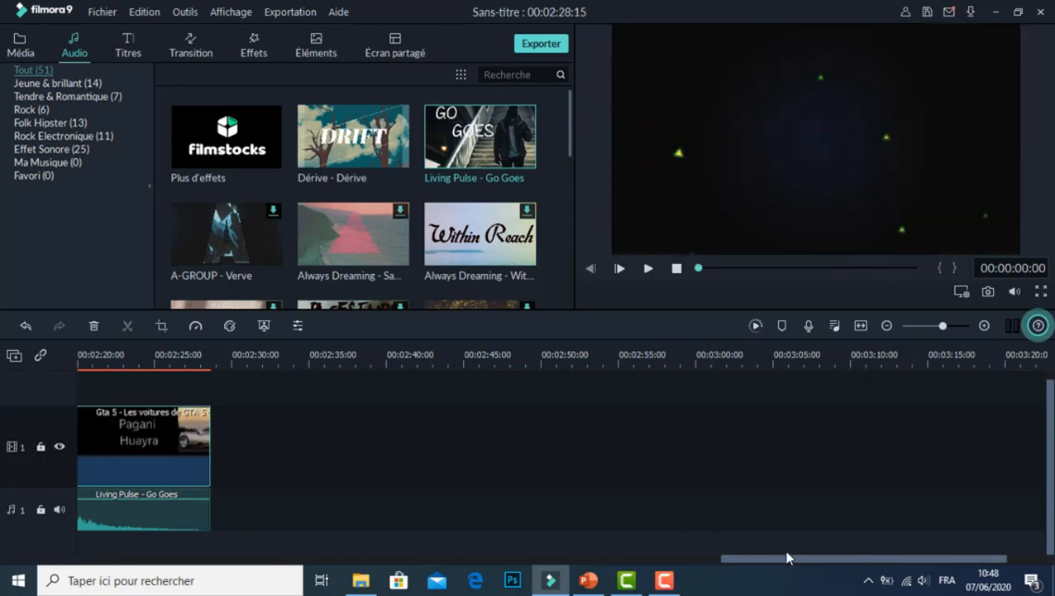
{"action": "left_click_drag", "start_coordinate": [799, 564], "coordinate": [137, 571]}
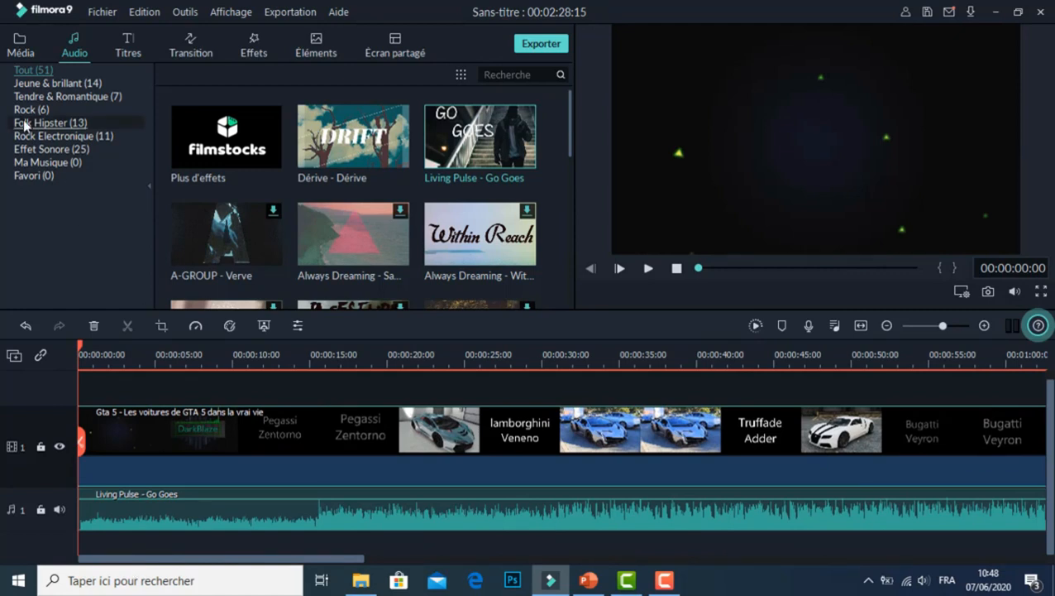
View the files on the Bureau available for media import and close the file dialog without importing
{"action": "left_click", "coordinate": [27, 54]}
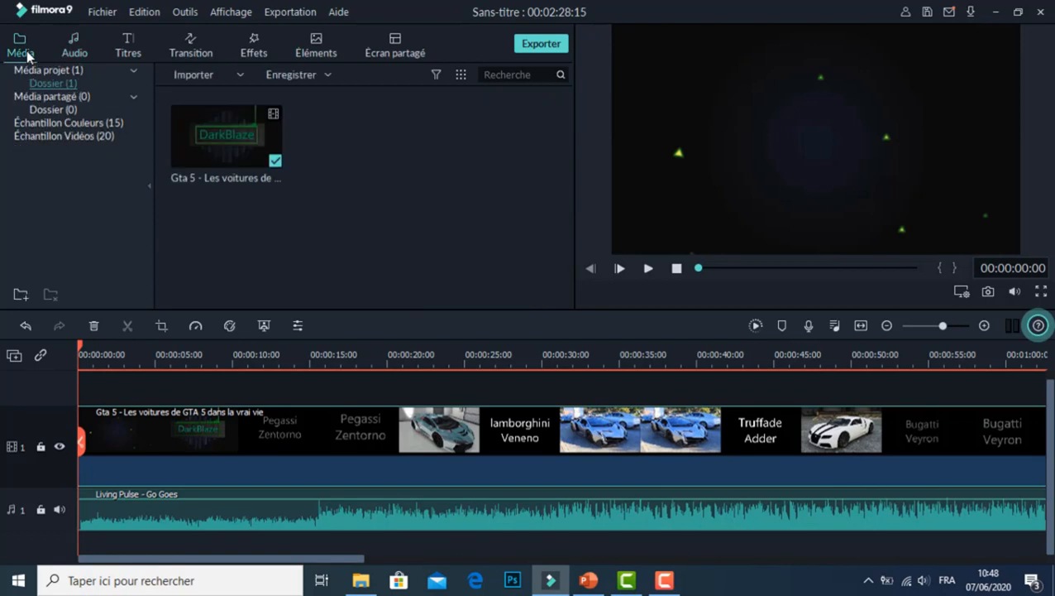
{"action": "left_click", "coordinate": [209, 79]}
{"action": "left_click", "coordinate": [213, 95]}
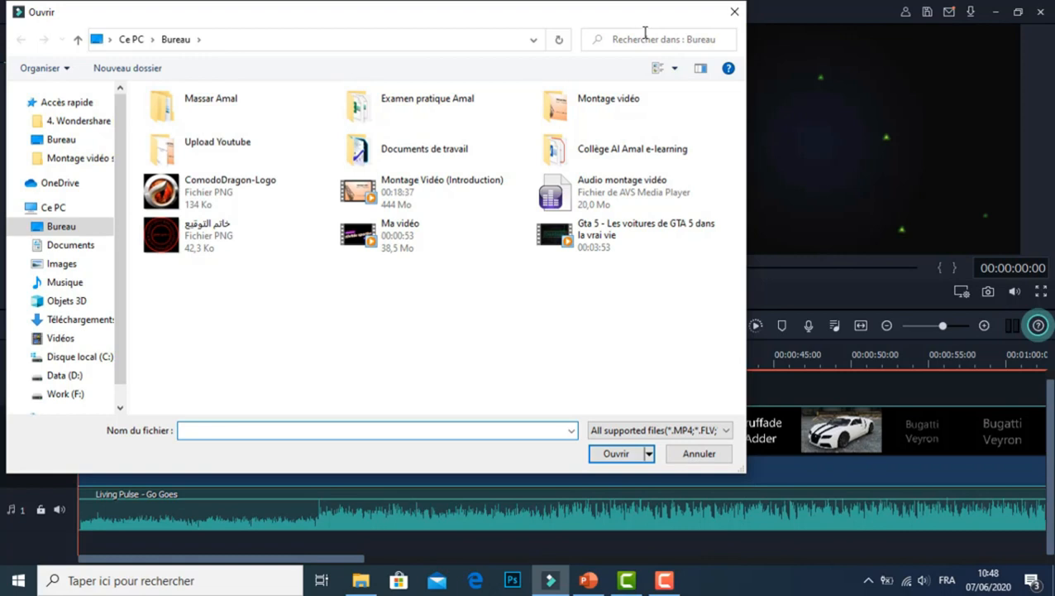
{"action": "left_click", "coordinate": [734, 11]}
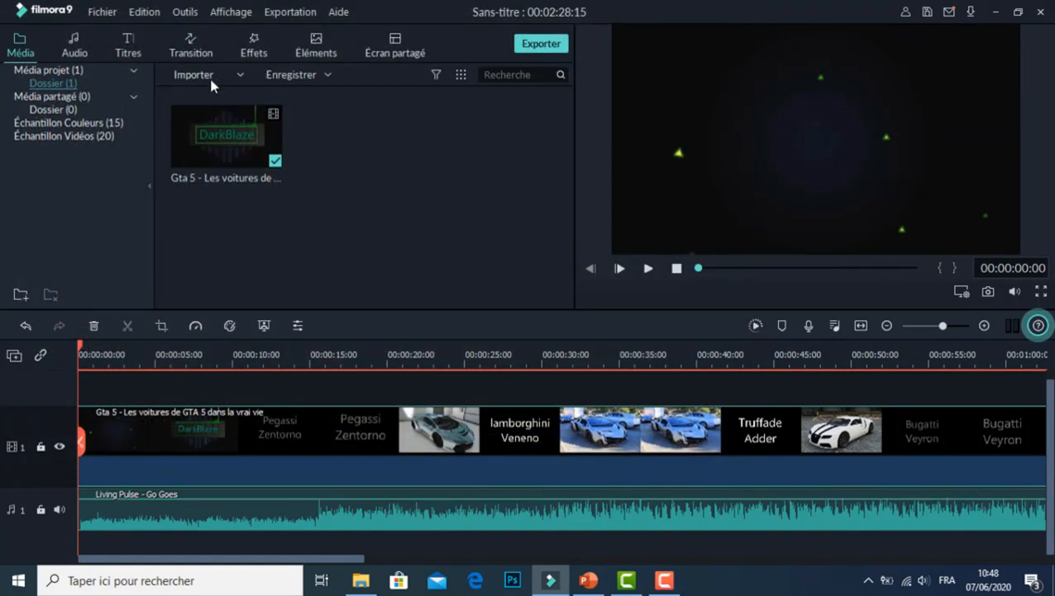
Import the "خاتم التوقيع" PNG, place it above the GTA 5 video at the timeline start, and extend it to the video's end
{"action": "left_click", "coordinate": [212, 83]}
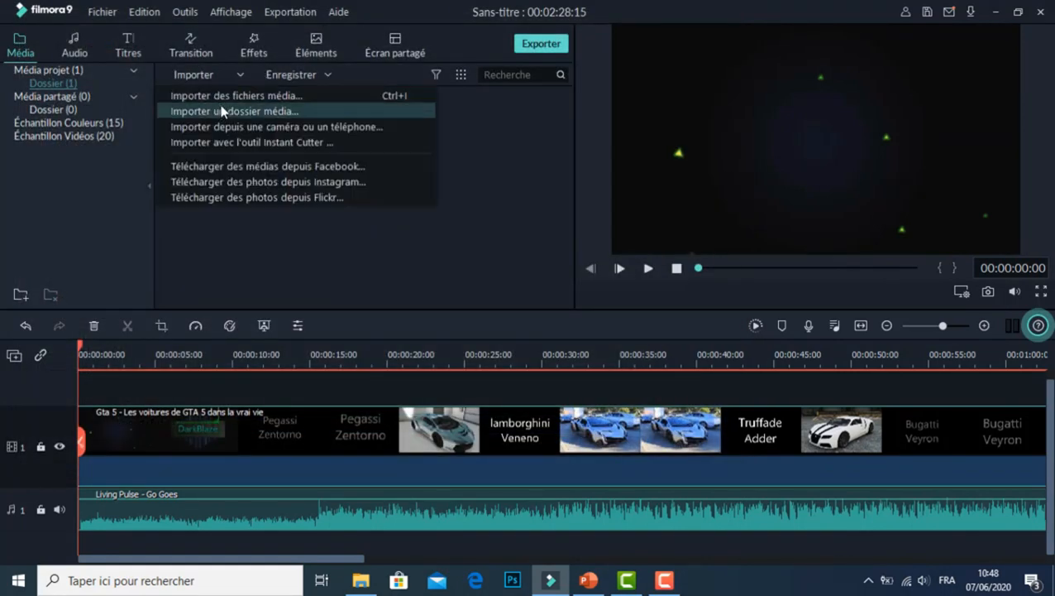
{"action": "left_click", "coordinate": [219, 96]}
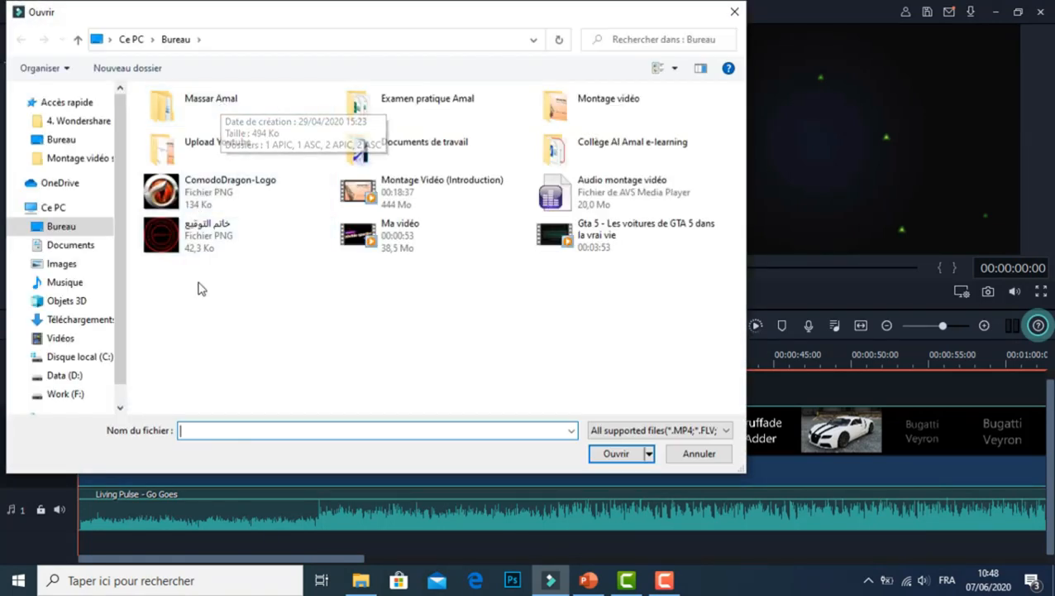
{"action": "left_click", "coordinate": [208, 239]}
{"action": "left_click", "coordinate": [612, 455]}
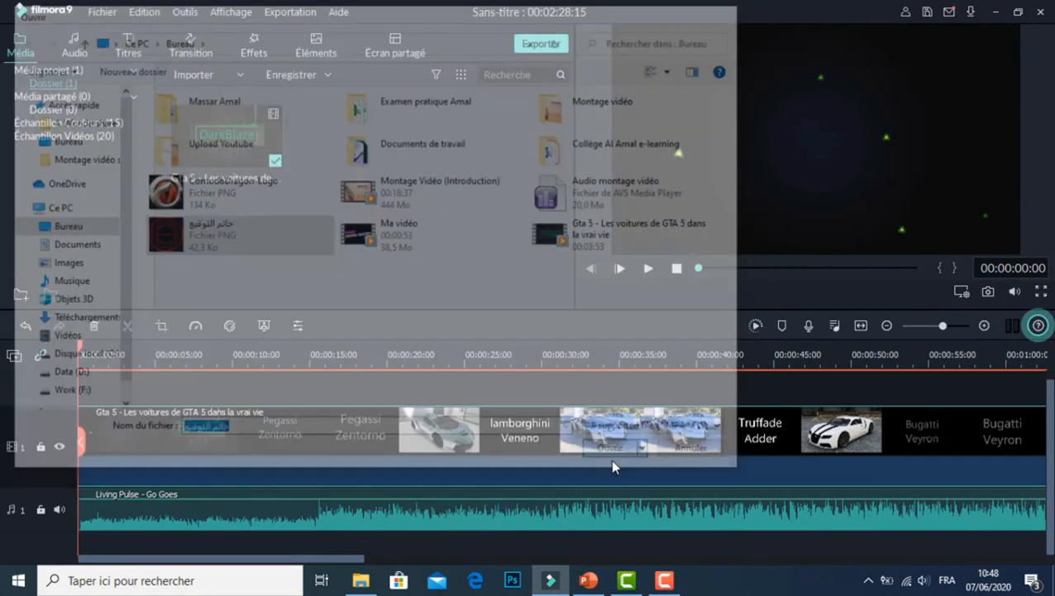
{"action": "left_click_drag", "start_coordinate": [376, 164], "coordinate": [79, 397]}
{"action": "left_click_drag", "start_coordinate": [154, 427], "coordinate": [899, 447]}
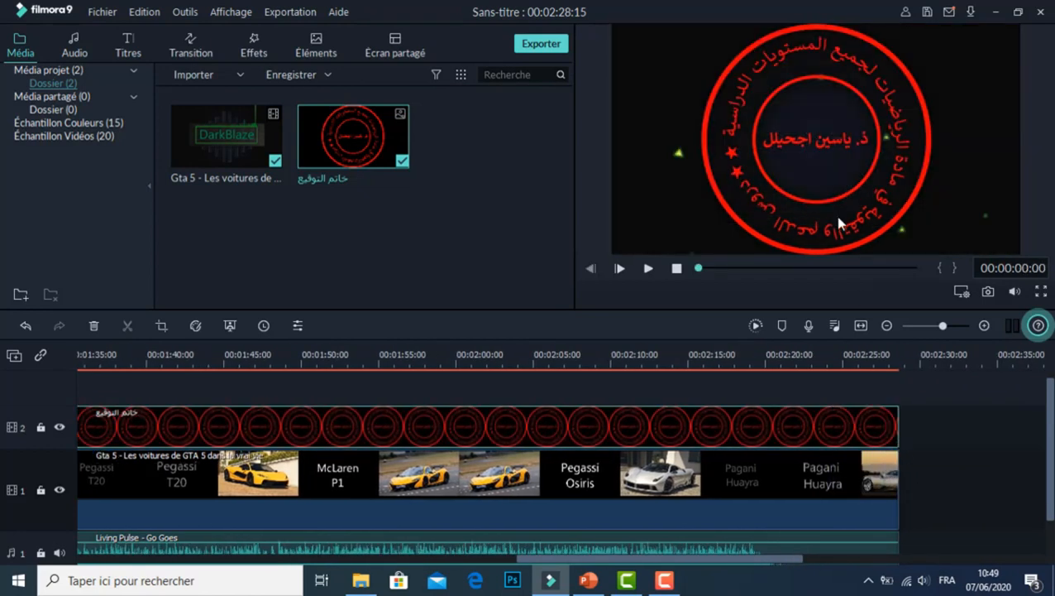
Shrink the red stamp overlay to a small watermark and place it in the lower-right corner of the video frame
{"action": "left_click_drag", "start_coordinate": [554, 563], "coordinate": [105, 555]}
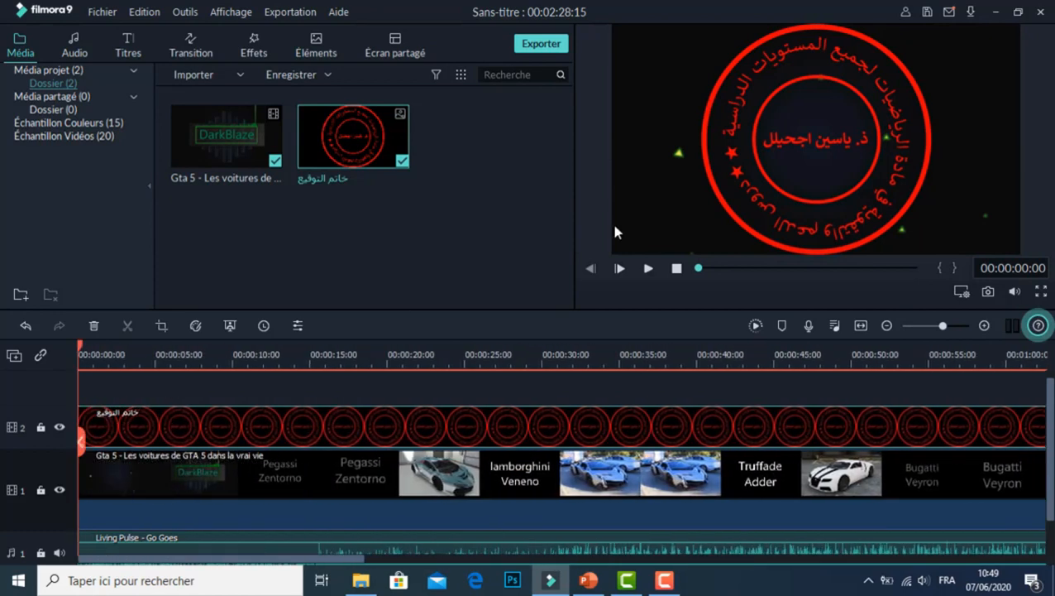
{"action": "left_click", "coordinate": [781, 174]}
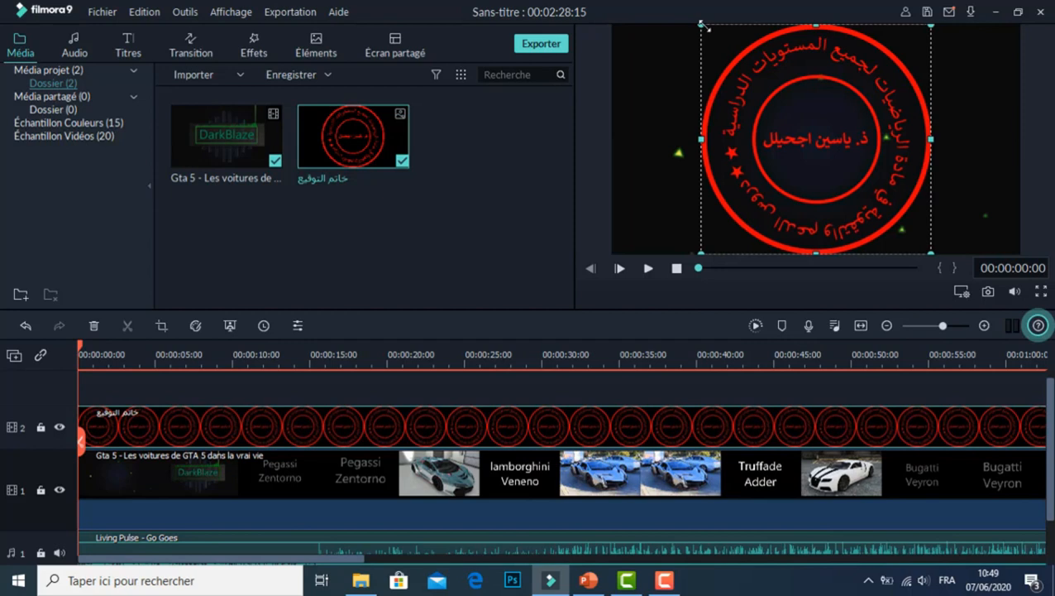
{"action": "left_click_drag", "start_coordinate": [712, 30], "coordinate": [986, 210]}
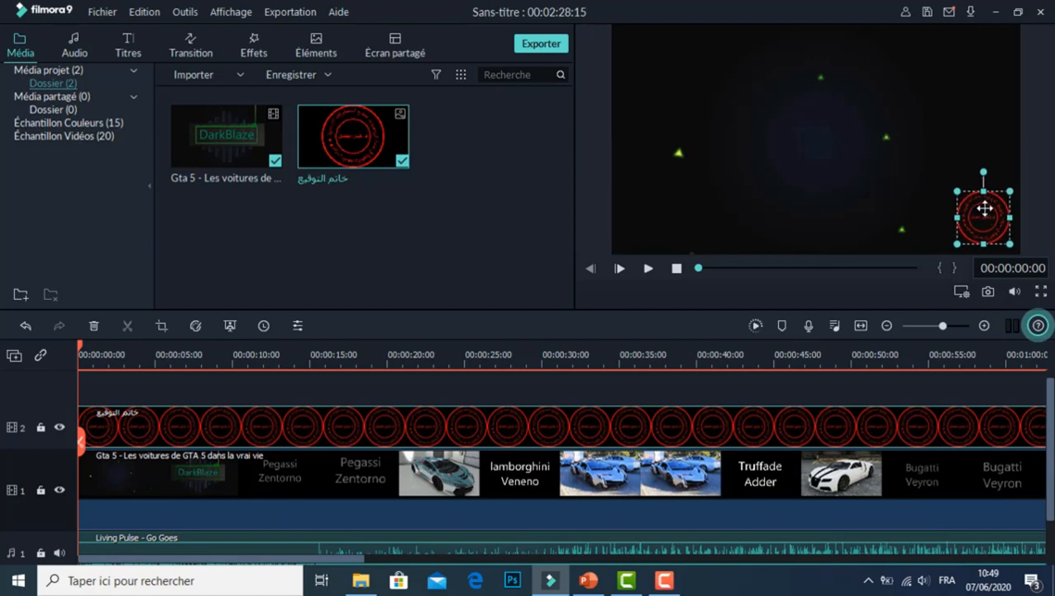
Preview the watermarked video from the start, skip ahead to the Grotti Turismo R section, and pause playback
{"action": "left_click", "coordinate": [650, 269]}
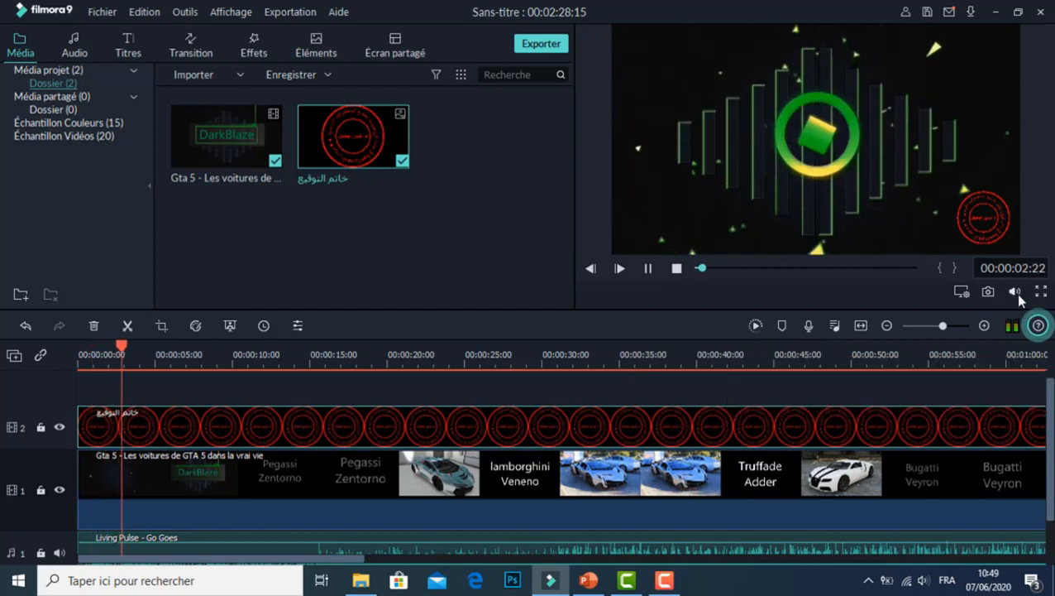
{"action": "mouse_move", "coordinate": [1014, 293]}
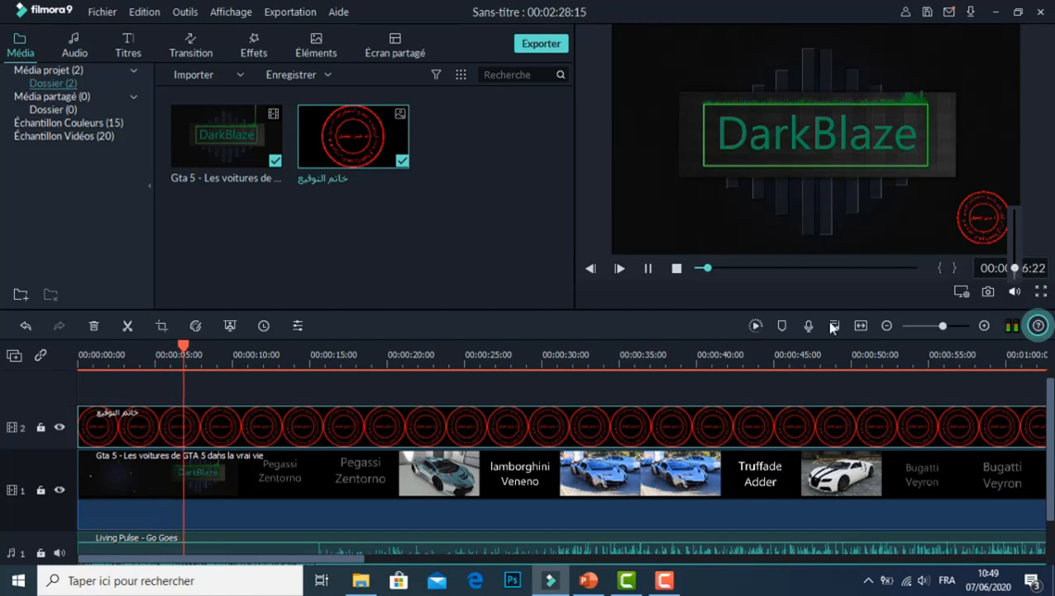
{"action": "left_click", "coordinate": [782, 268]}
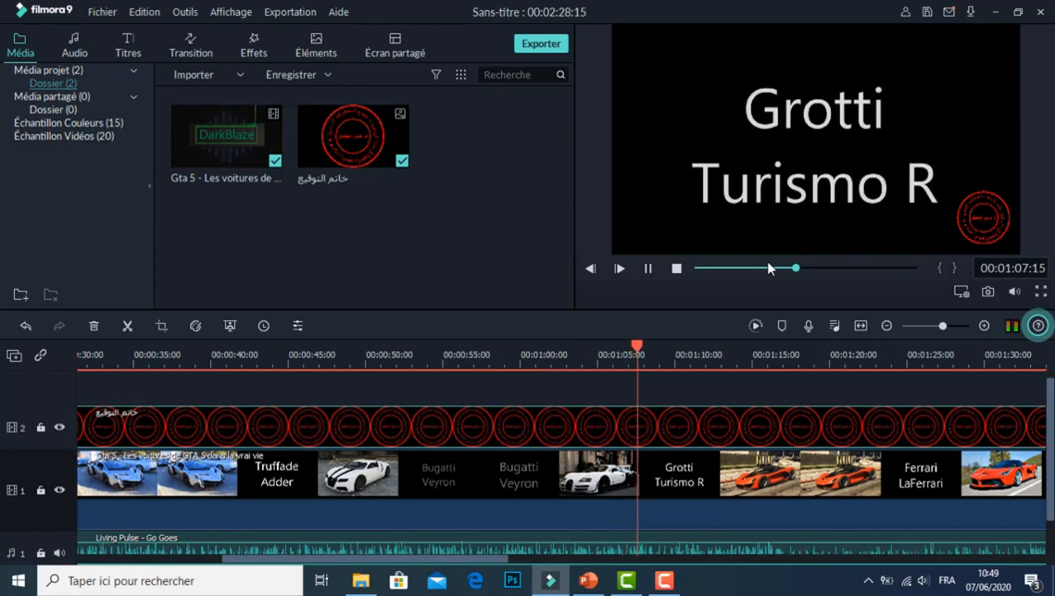
{"action": "left_click", "coordinate": [650, 268]}
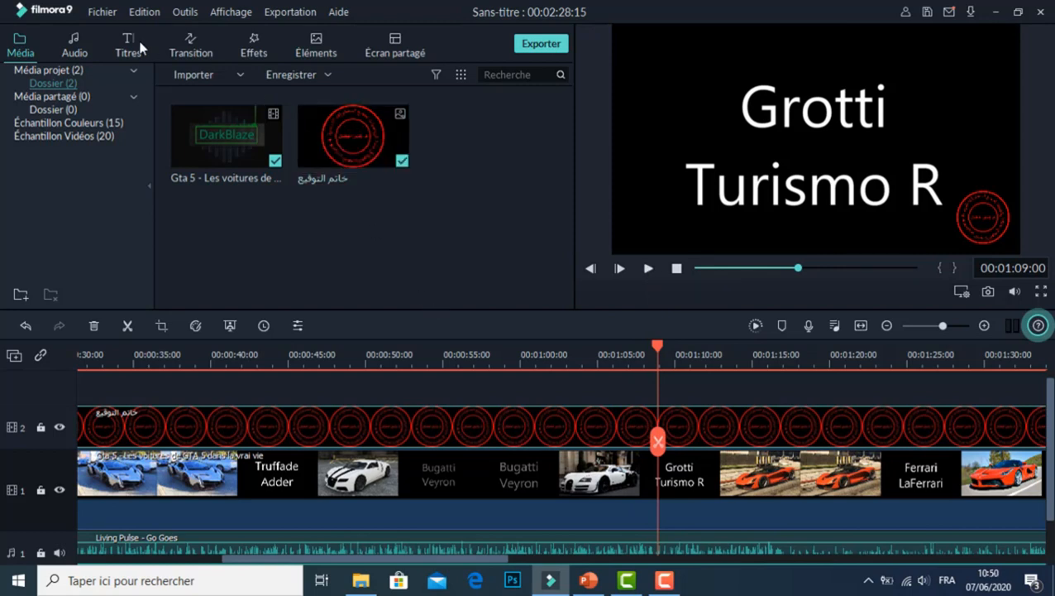
Create a new 16:9 (Format large) project without saving the changes to the current one
{"action": "left_click", "coordinate": [102, 12]}
{"action": "mouse_move", "coordinate": [131, 29]}
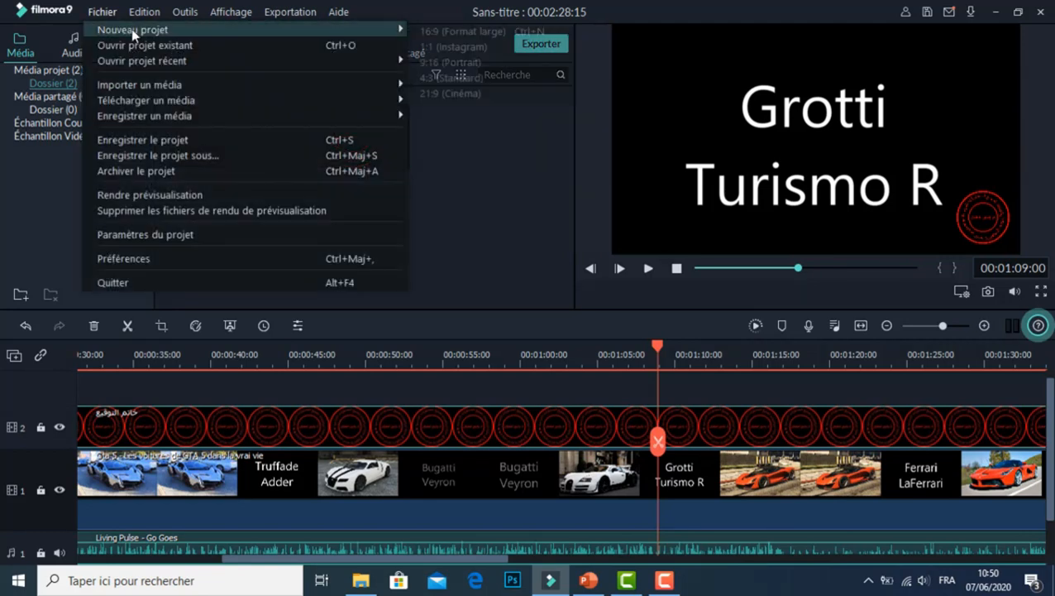
{"action": "left_click", "coordinate": [450, 32]}
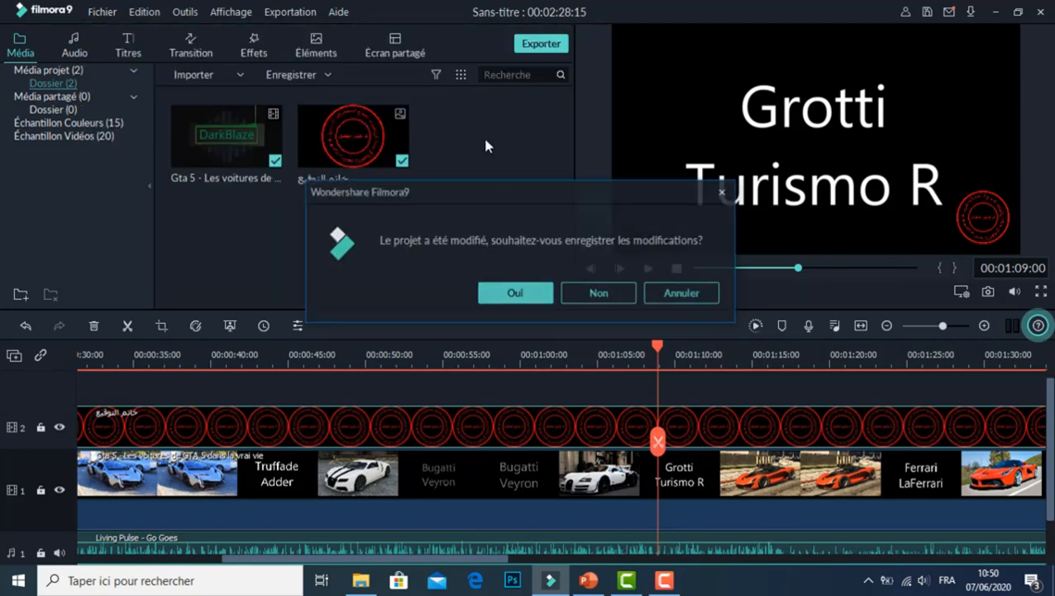
{"action": "left_click", "coordinate": [599, 294]}
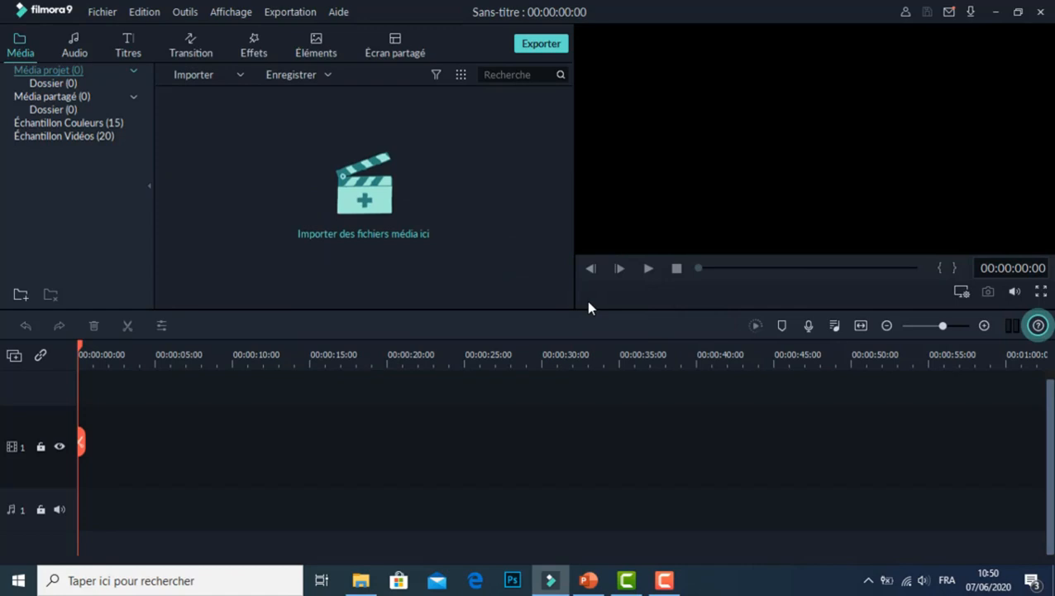
Import the six sports-day photos from the subfolder inside "المراة وقيم إنجازات" on the Data (D:) drive
{"action": "left_click", "coordinate": [187, 76]}
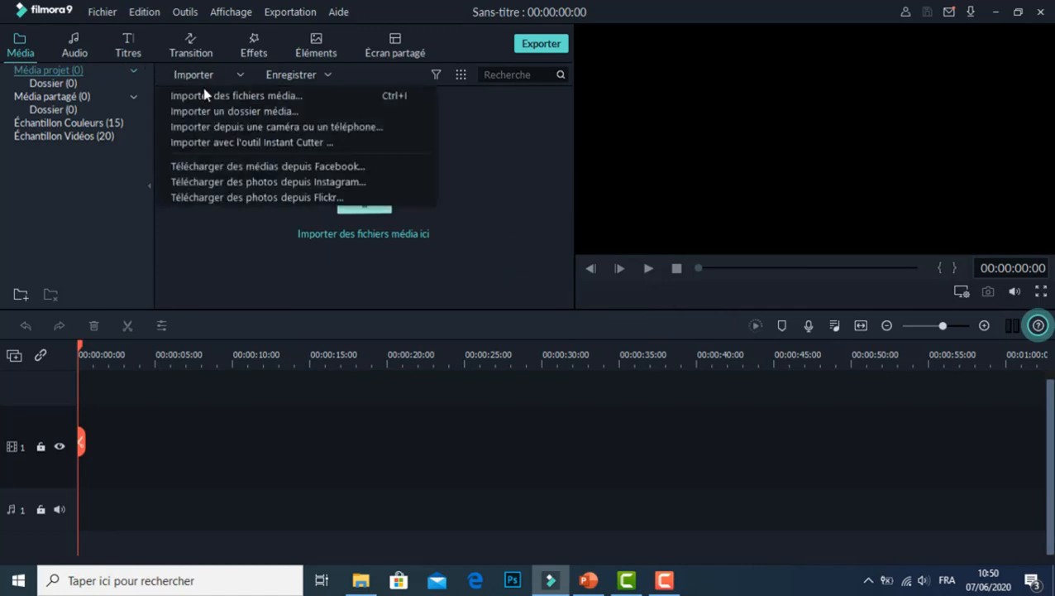
{"action": "left_click", "coordinate": [209, 98]}
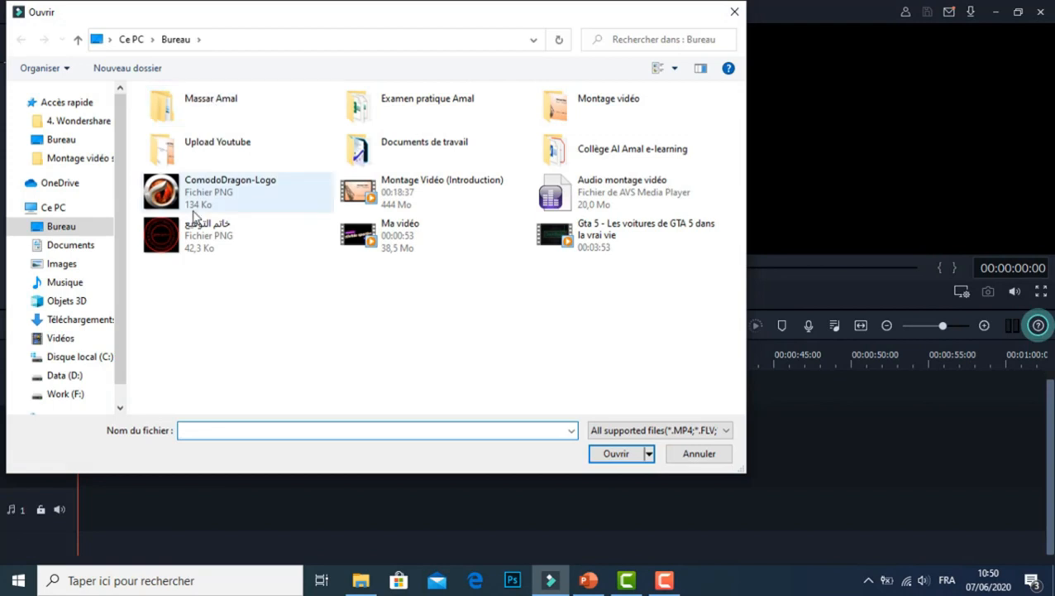
{"action": "left_click", "coordinate": [90, 378]}
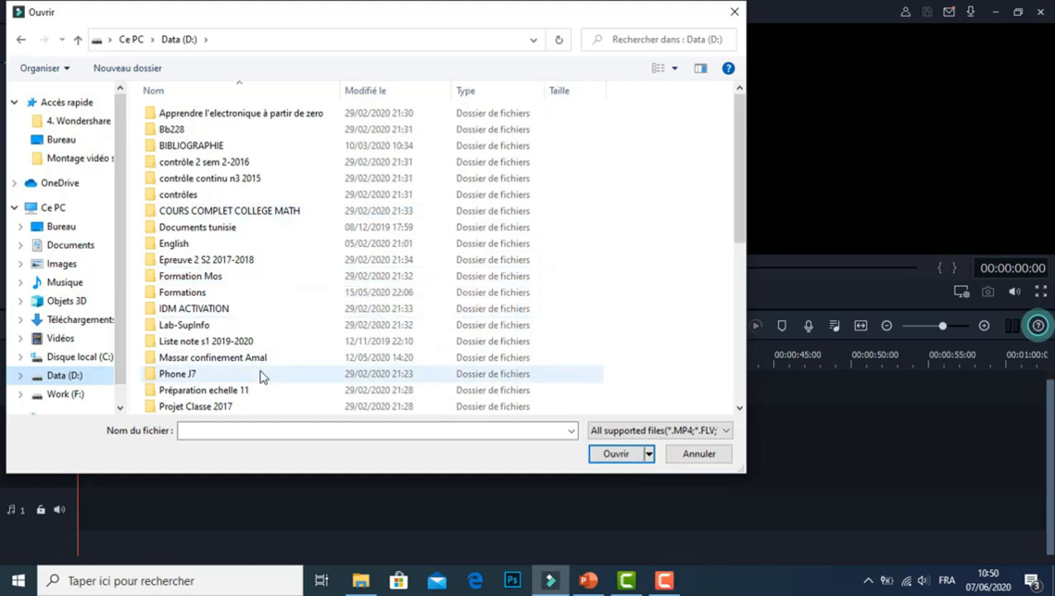
{"action": "left_click_drag", "start_coordinate": [737, 213], "coordinate": [744, 325]}
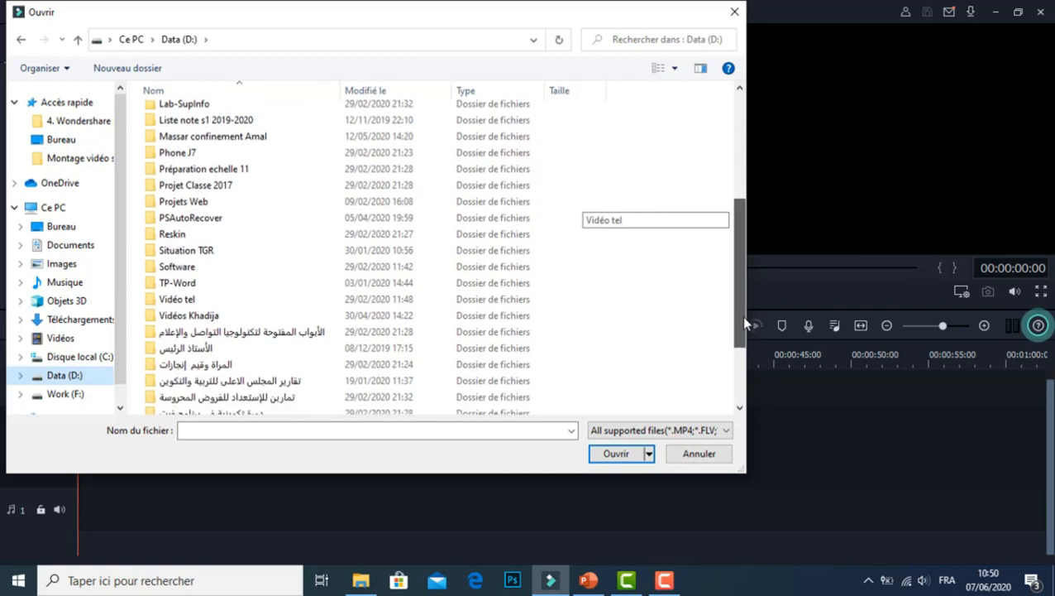
{"action": "double_click", "coordinate": [248, 372]}
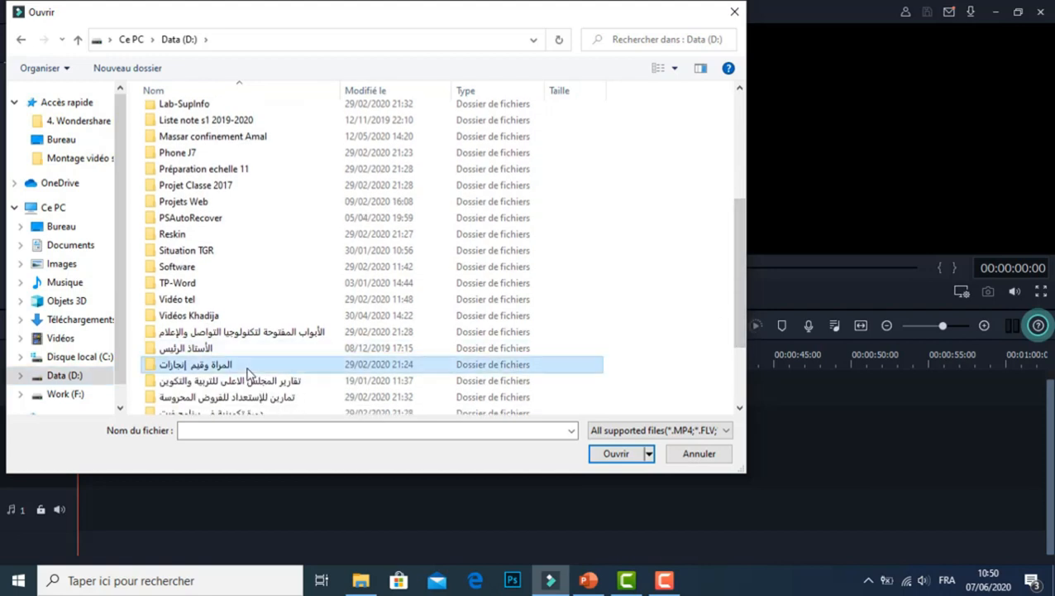
{"action": "double_click", "coordinate": [196, 130]}
{"action": "left_click_drag", "start_coordinate": [693, 106], "coordinate": [413, 207]}
{"action": "left_click", "coordinate": [617, 460]}
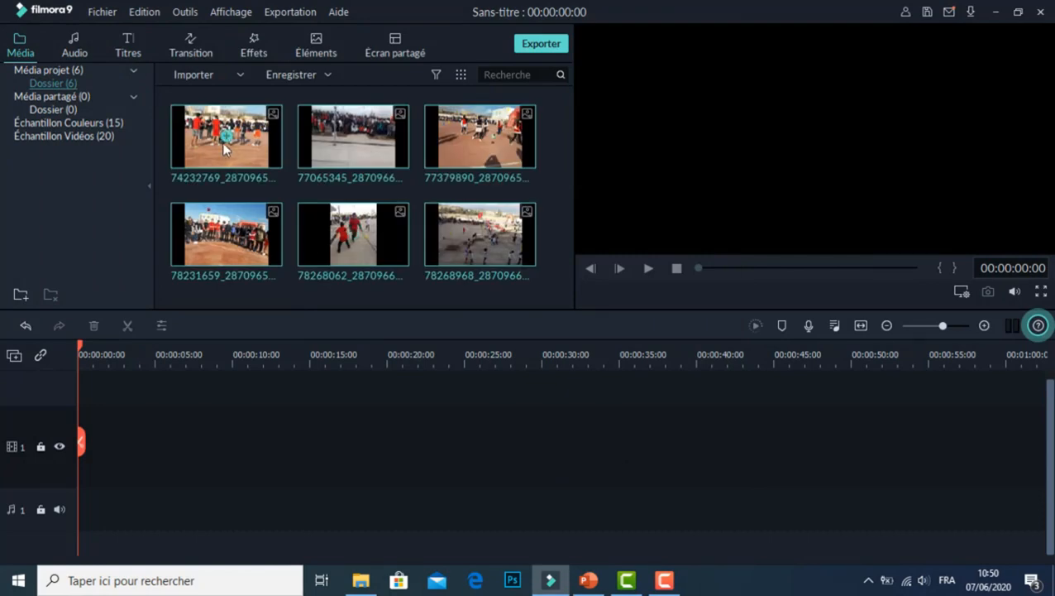
Place the six imported photos in sequence at the start of the video track and delete the original second and fourth ones
{"action": "left_click_drag", "start_coordinate": [148, 381], "coordinate": [80, 465]}
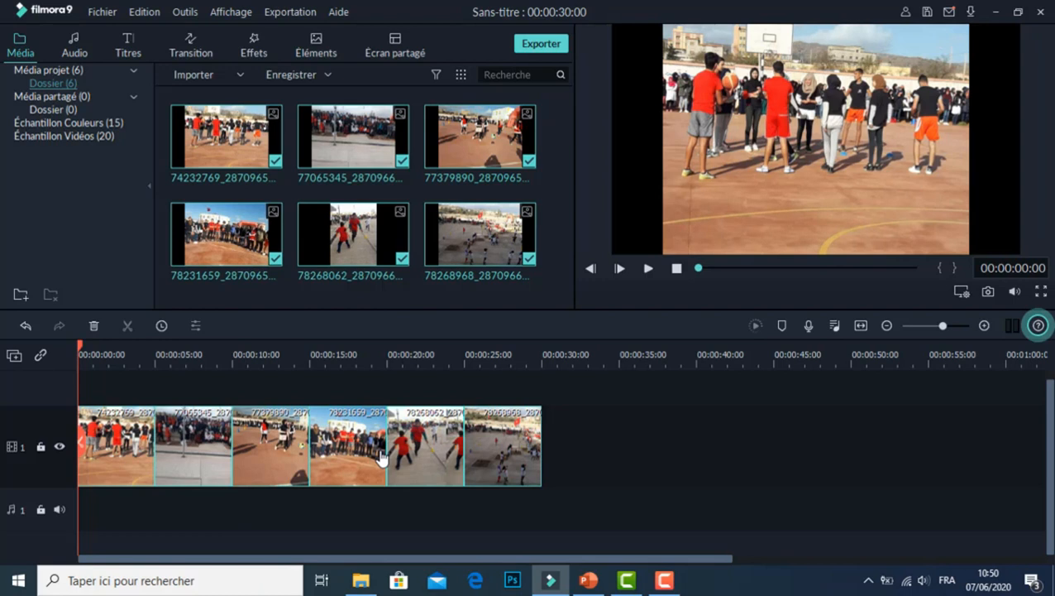
{"action": "left_click", "coordinate": [221, 456]}
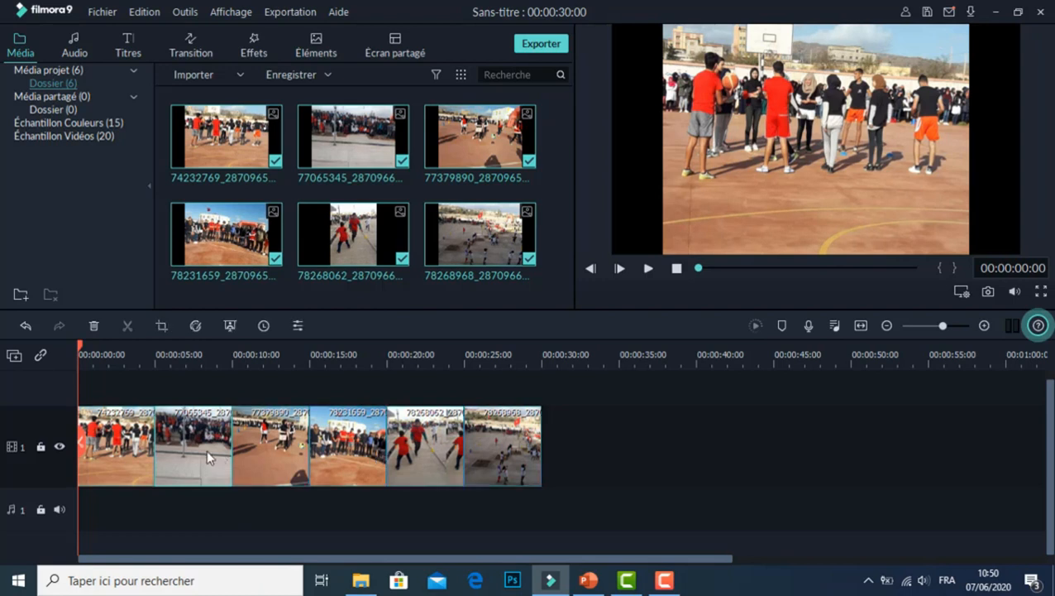
{"action": "key", "text": "Delete"}
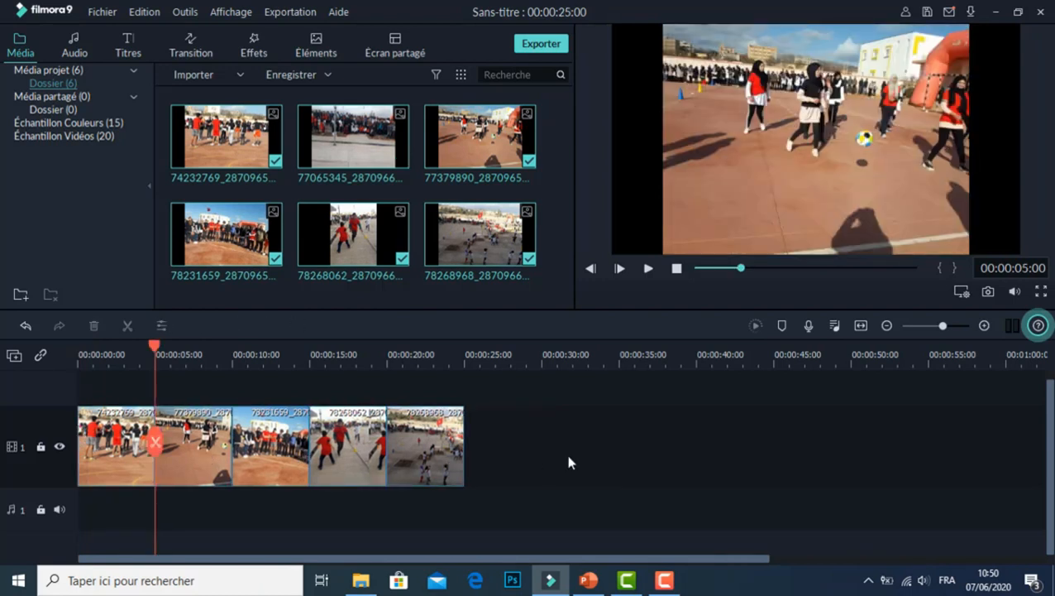
{"action": "left_click", "coordinate": [261, 465]}
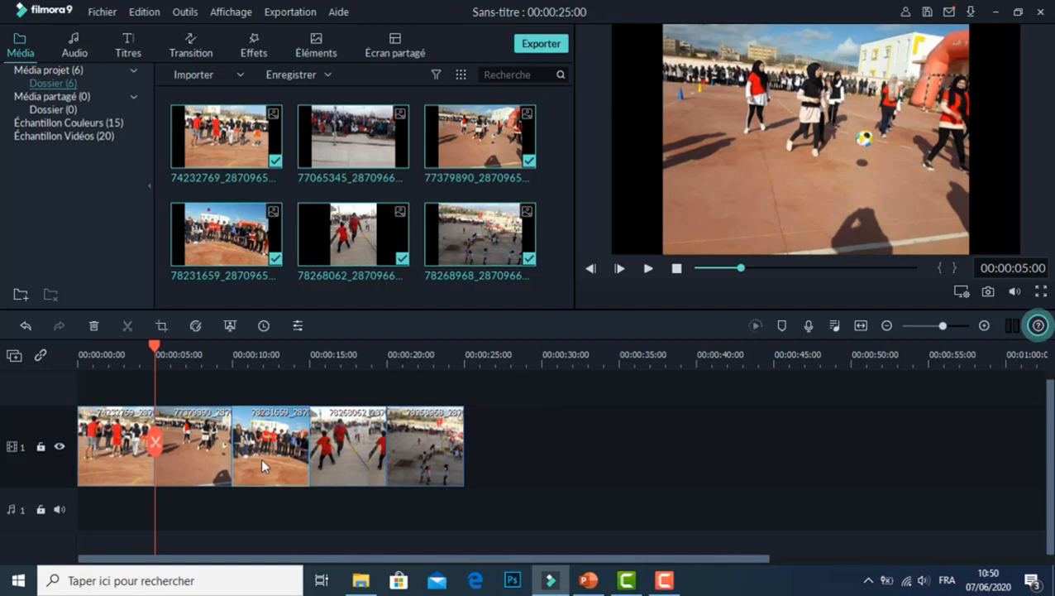
{"action": "key", "text": "Delete"}
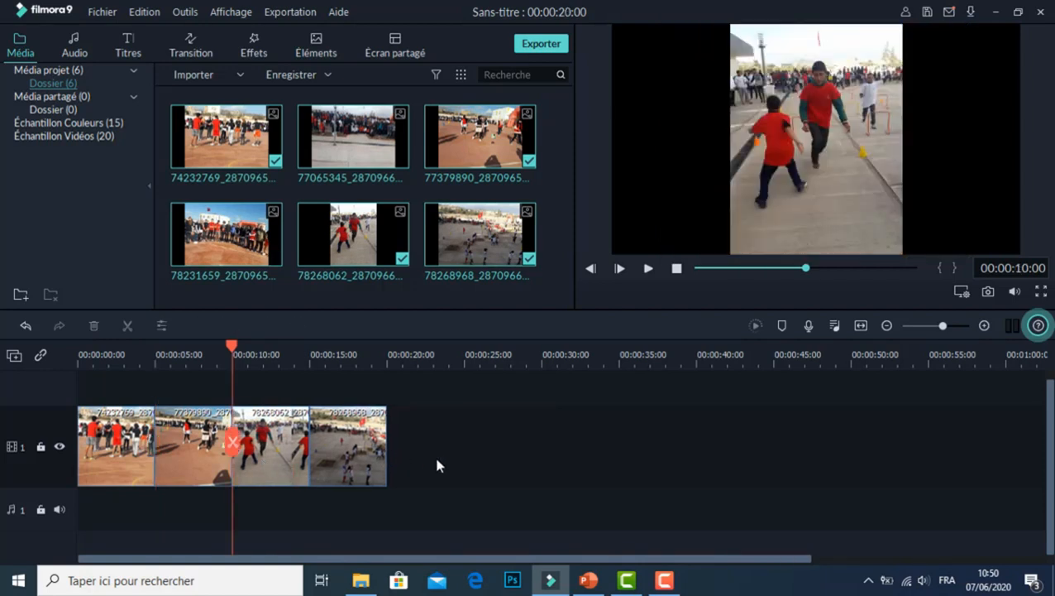
Return the playhead to the beginning and place the "Dérive - Dérive" library music at the start of the audio track
{"action": "left_click", "coordinate": [116, 451]}
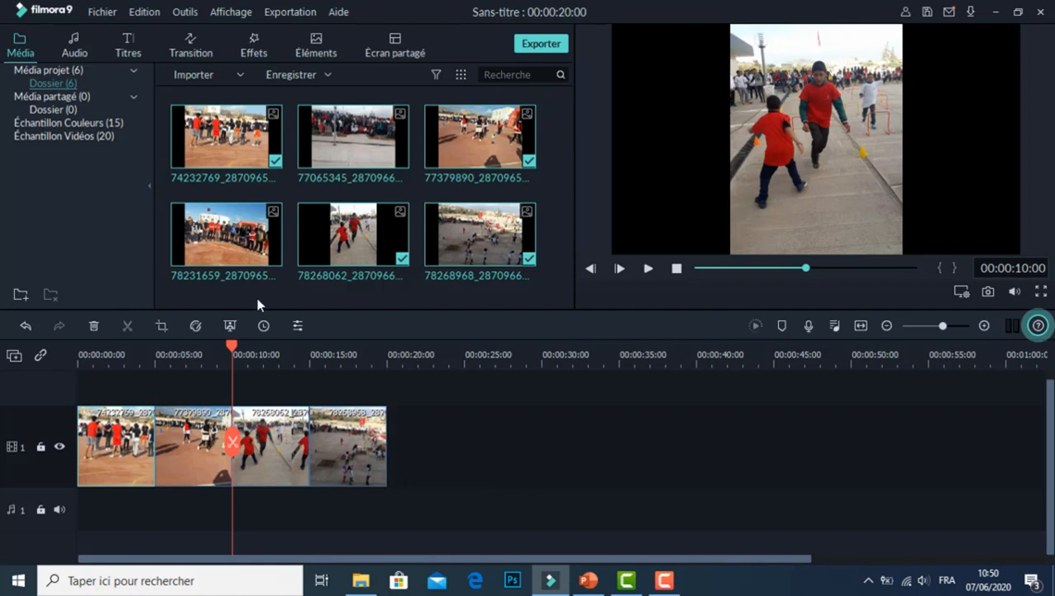
{"action": "left_click_drag", "start_coordinate": [232, 348], "coordinate": [57, 350]}
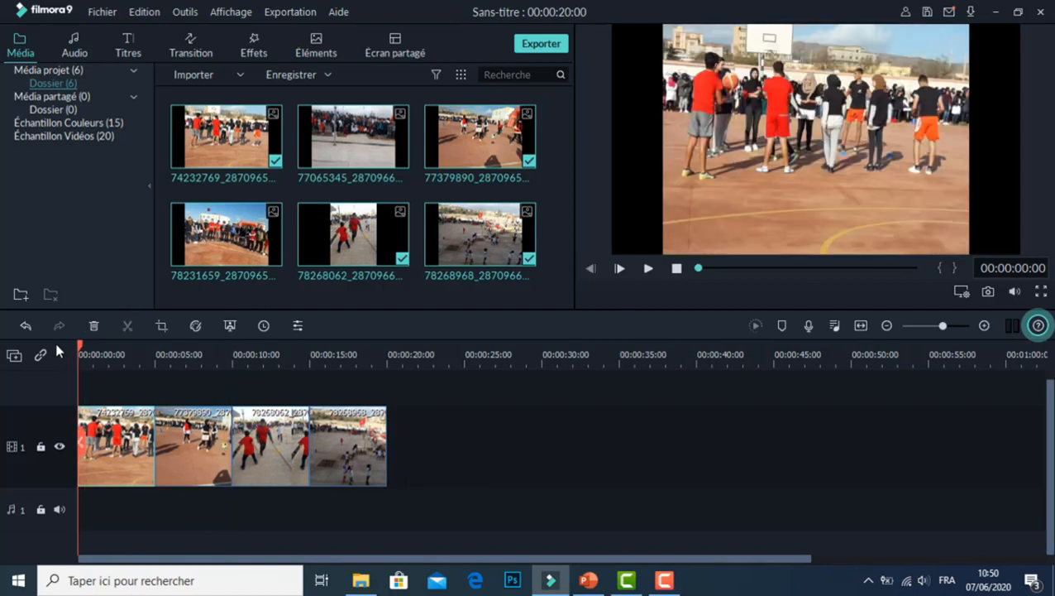
{"action": "left_click", "coordinate": [74, 47]}
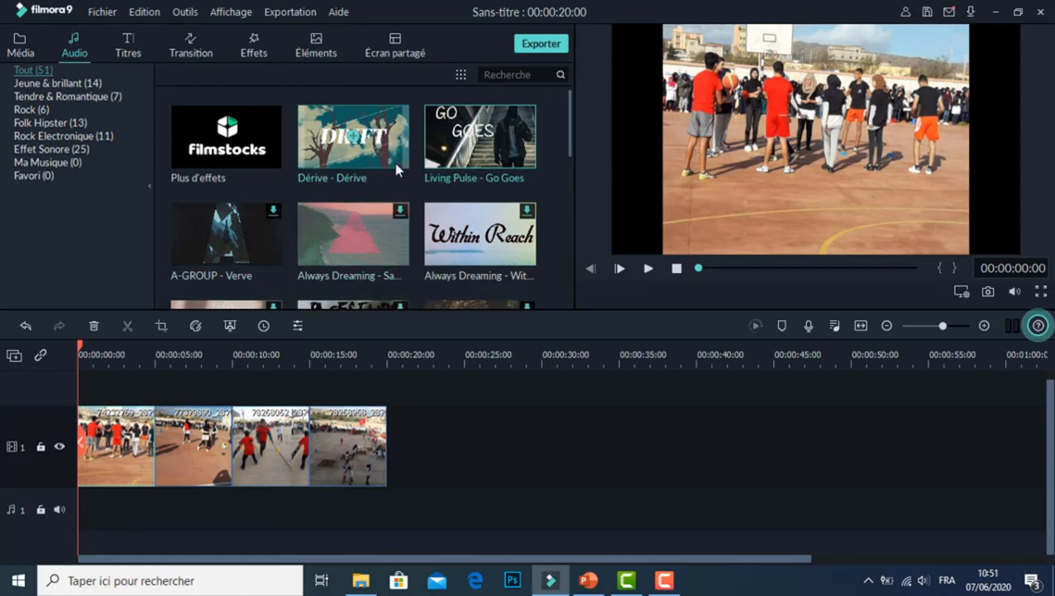
{"action": "left_click_drag", "start_coordinate": [388, 159], "coordinate": [52, 496]}
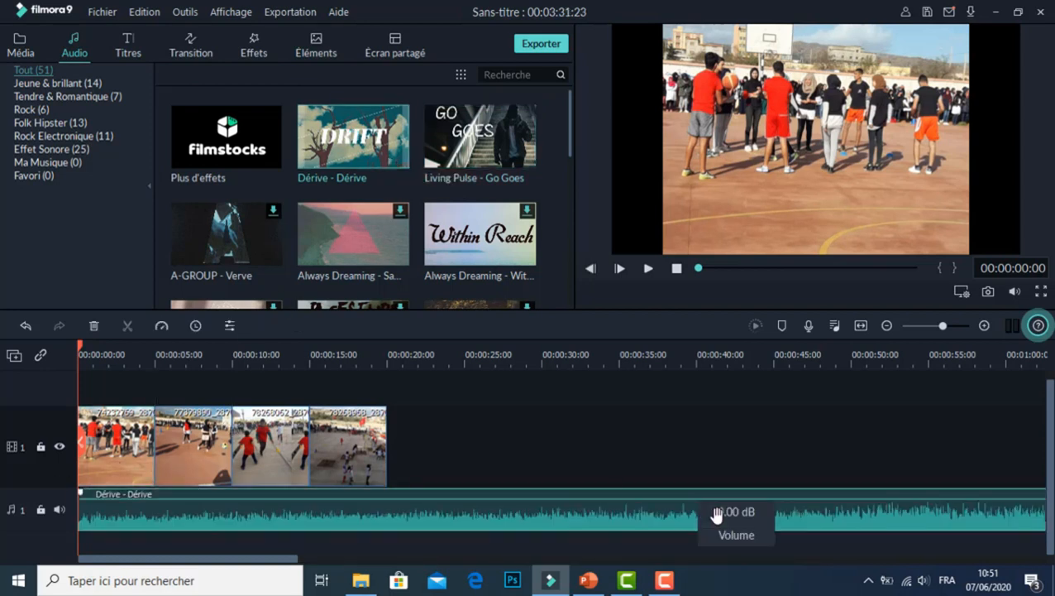
Trim the end of the "Dérive - Dérive" music to match the end of the photo sequence at 00:00:20:00
{"action": "left_click_drag", "start_coordinate": [296, 558], "coordinate": [926, 558]}
{"action": "left_click", "coordinate": [868, 580]}
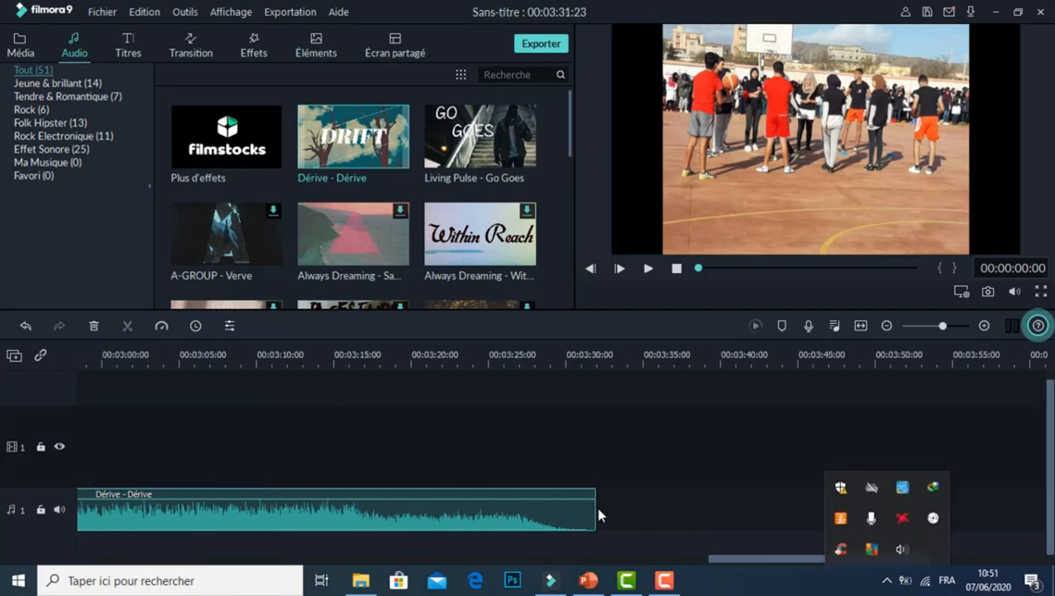
{"action": "left_click_drag", "start_coordinate": [597, 515], "coordinate": [130, 495]}
{"action": "left_click_drag", "start_coordinate": [351, 472], "coordinate": [210, 496]}
{"action": "left_click_drag", "start_coordinate": [275, 559], "coordinate": [136, 563]}
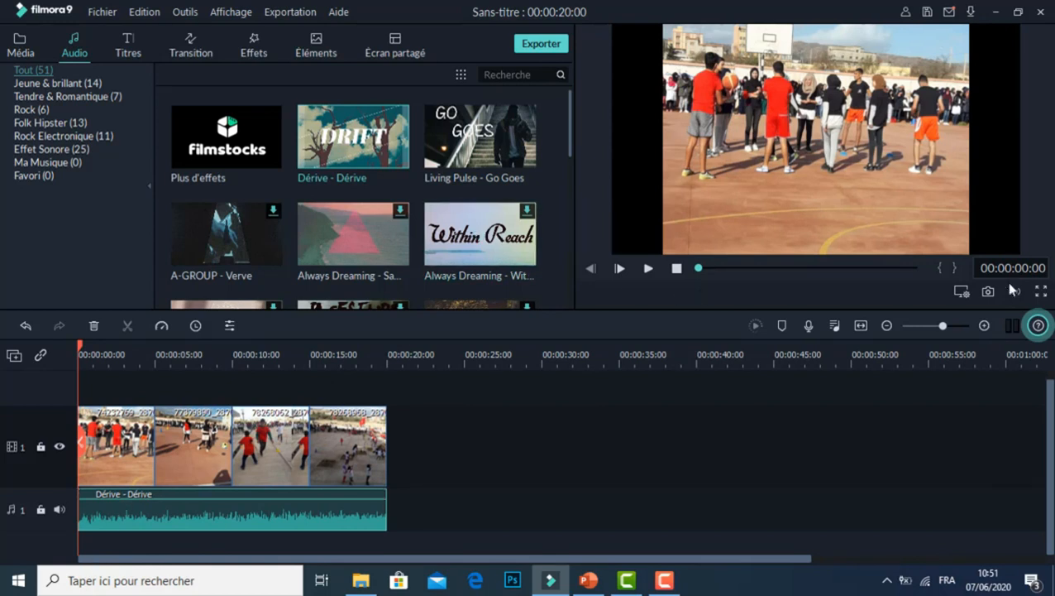
Preview the photo slideshow with its music, sampling the second and third photos, and return the playhead to the beginning
{"action": "mouse_move", "coordinate": [1019, 294]}
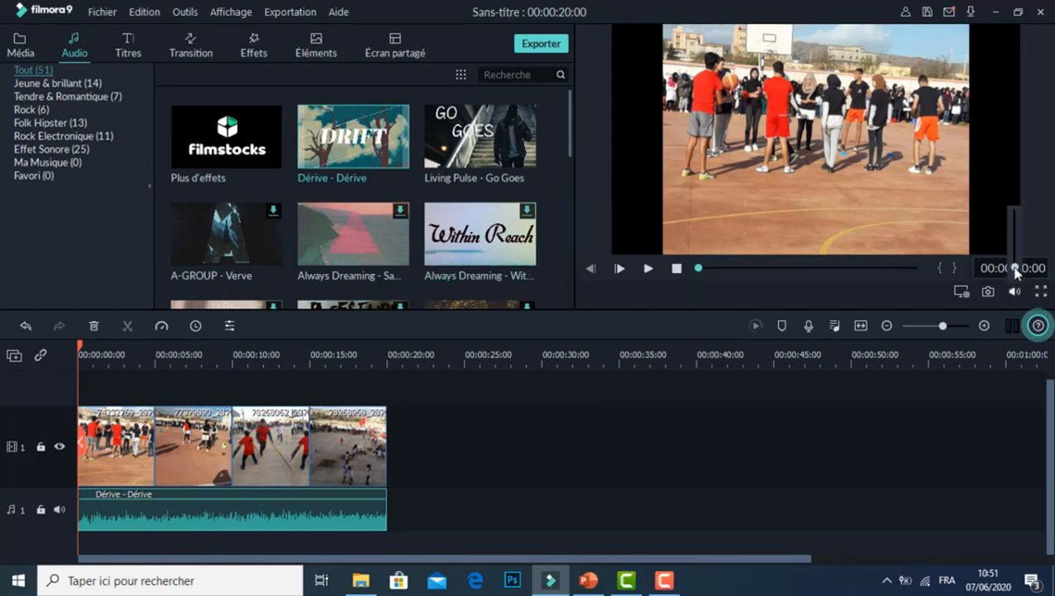
{"action": "left_click", "coordinate": [648, 270]}
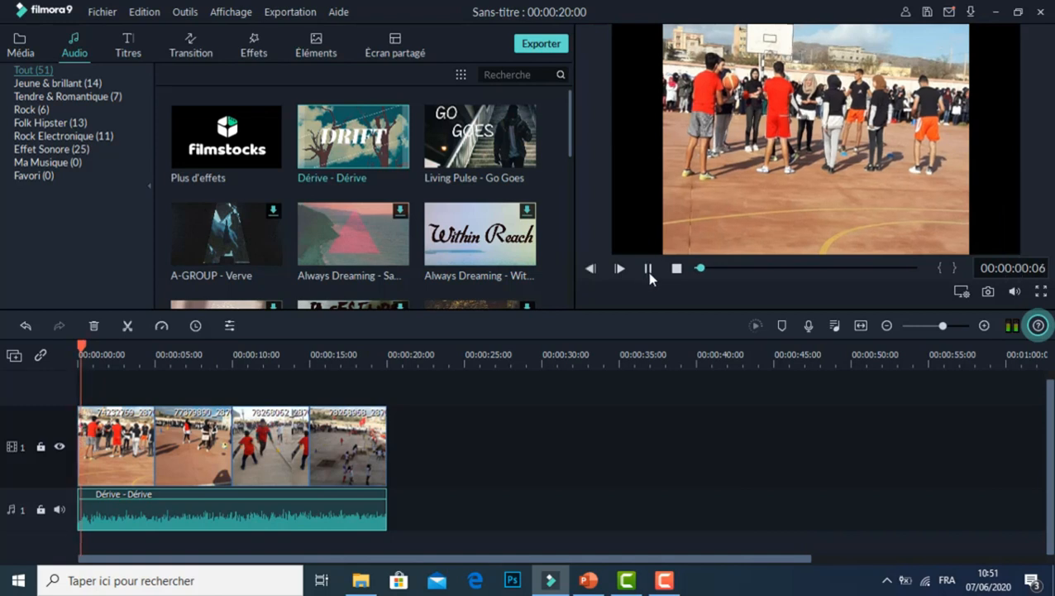
{"action": "left_click", "coordinate": [766, 269]}
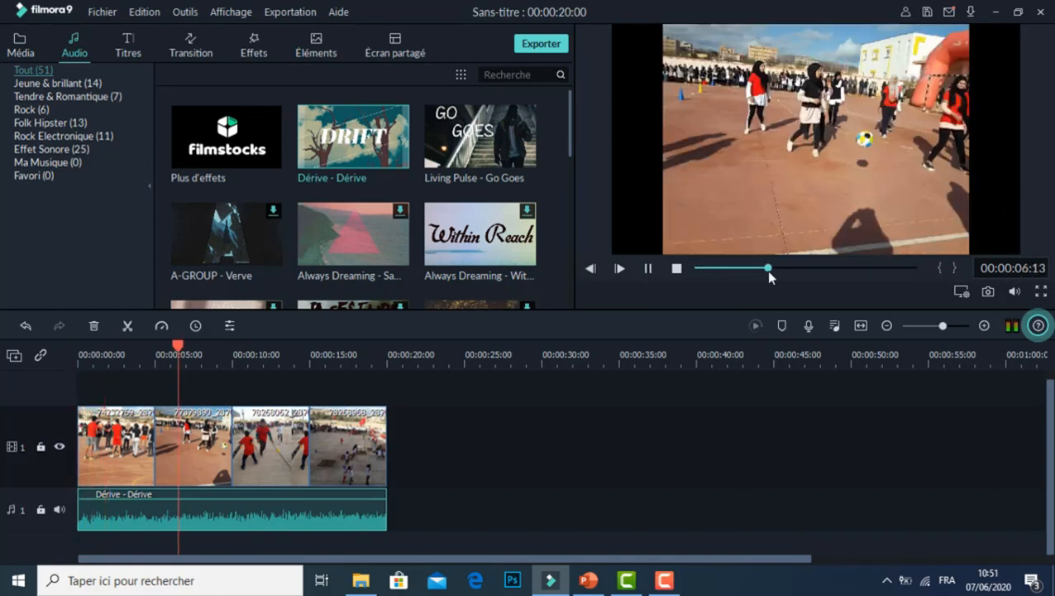
{"action": "left_click", "coordinate": [811, 270]}
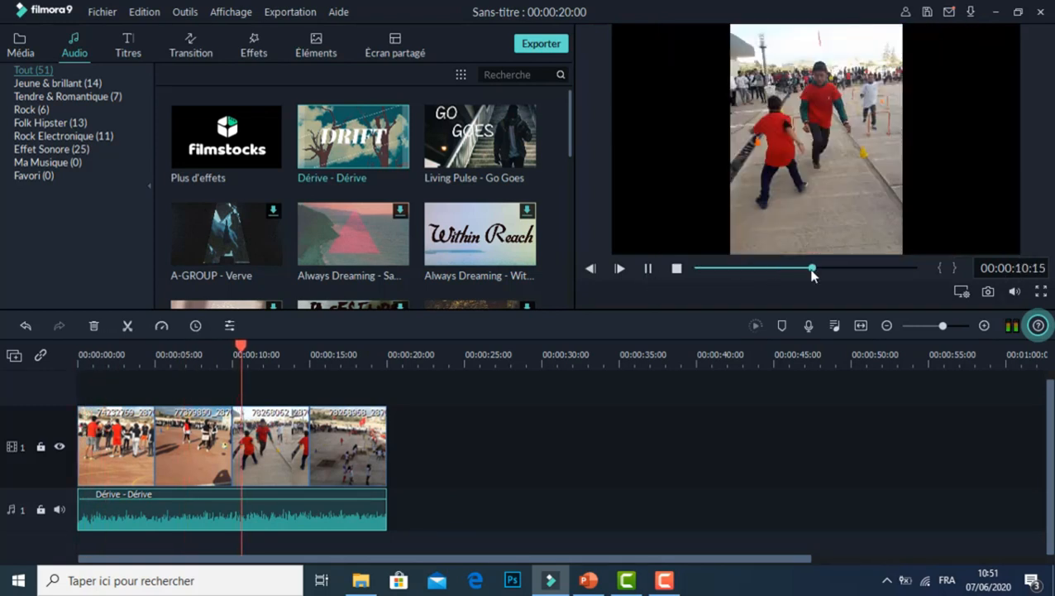
{"action": "left_click", "coordinate": [649, 268]}
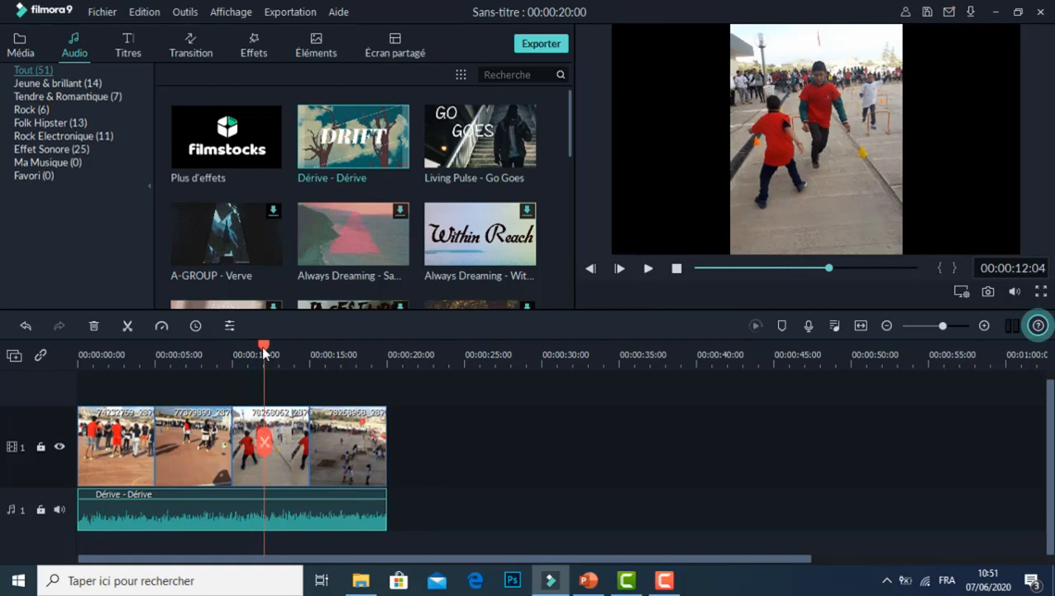
{"action": "left_click_drag", "start_coordinate": [264, 354], "coordinate": [62, 348]}
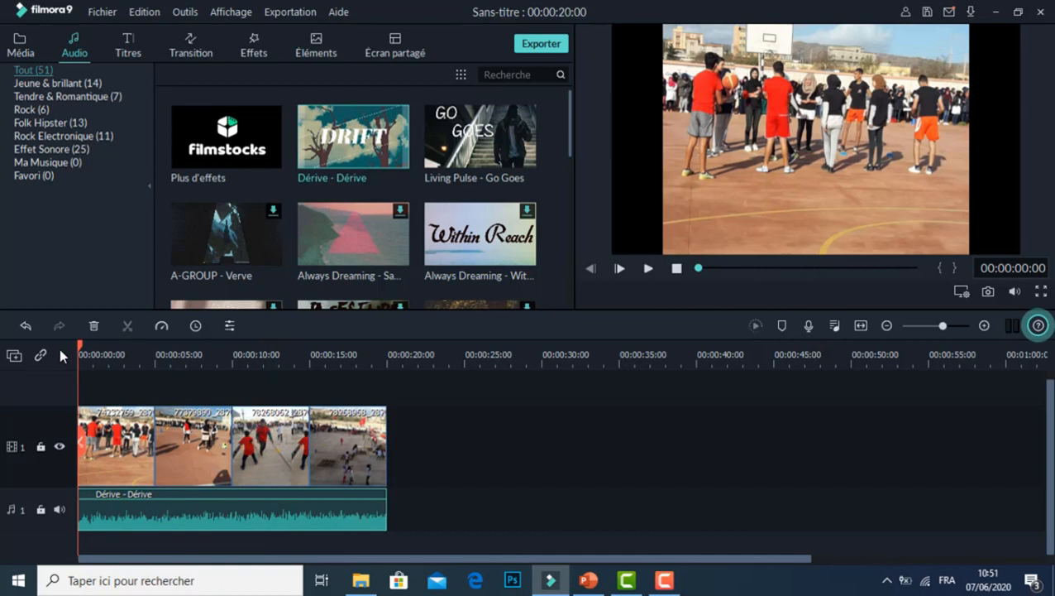
Place the Morph, Boîte Pivotée 2 and Cœur transitions, in that order, at the three cuts between the photos and preview them
{"action": "left_click", "coordinate": [189, 49]}
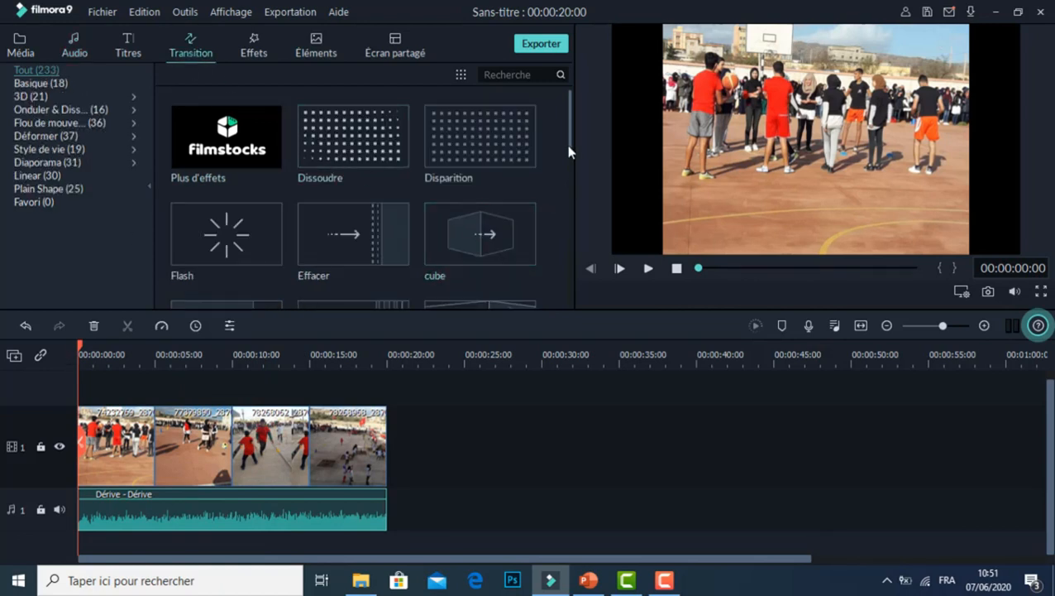
{"action": "left_click_drag", "start_coordinate": [568, 148], "coordinate": [566, 206]}
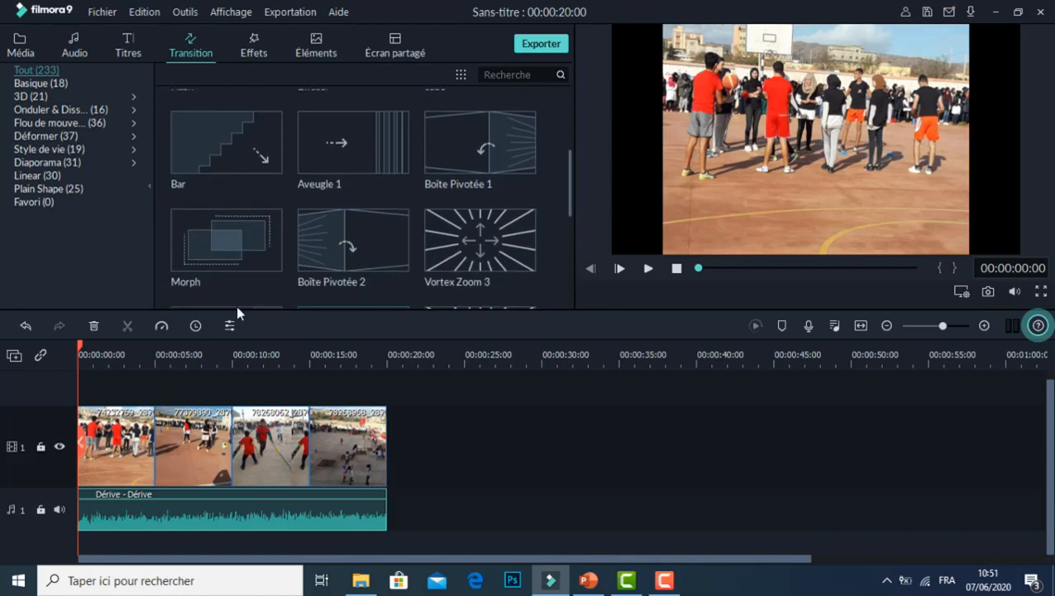
{"action": "left_click_drag", "start_coordinate": [247, 261], "coordinate": [149, 435]}
{"action": "mouse_move", "coordinate": [385, 260]}
{"action": "left_mouse_down"}
{"action": "mouse_move", "coordinate": [315, 386]}
{"action": "mouse_move", "coordinate": [224, 448]}
{"action": "left_mouse_up"}
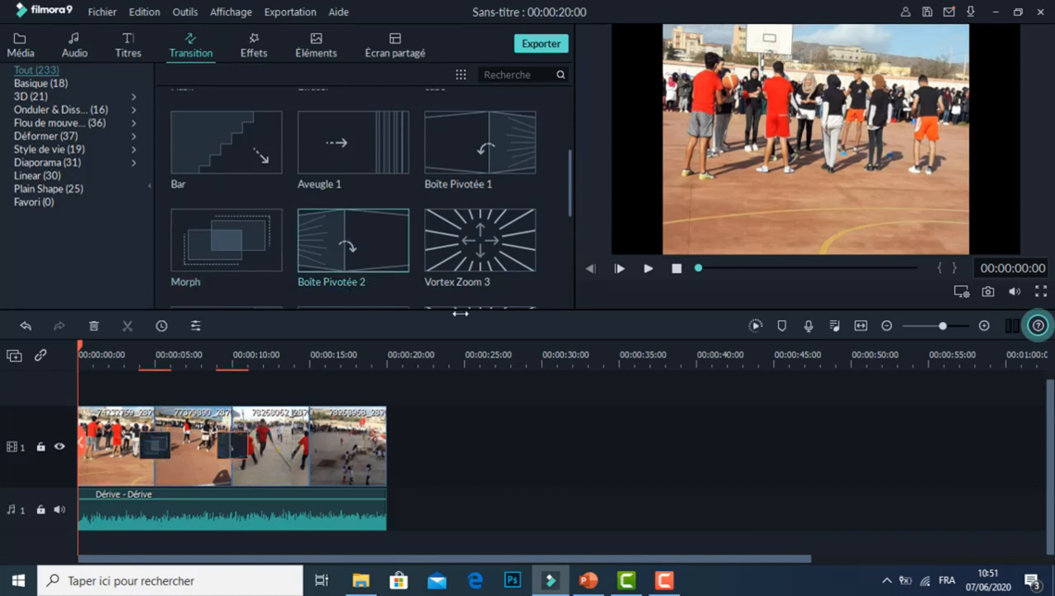
{"action": "scroll", "coordinate": [568, 192], "scroll_direction": "down", "scroll_amount": 3}
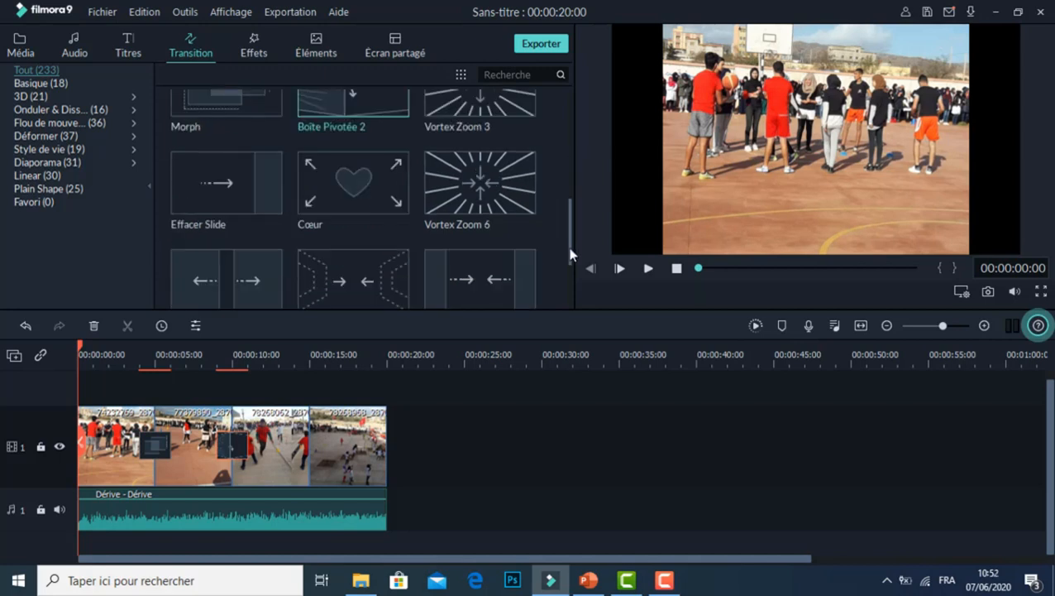
{"action": "mouse_move", "coordinate": [345, 183]}
{"action": "left_mouse_down"}
{"action": "mouse_move", "coordinate": [362, 196]}
{"action": "mouse_move", "coordinate": [285, 440]}
{"action": "mouse_move", "coordinate": [306, 446]}
{"action": "left_mouse_up"}
{"action": "left_click", "coordinate": [649, 270]}
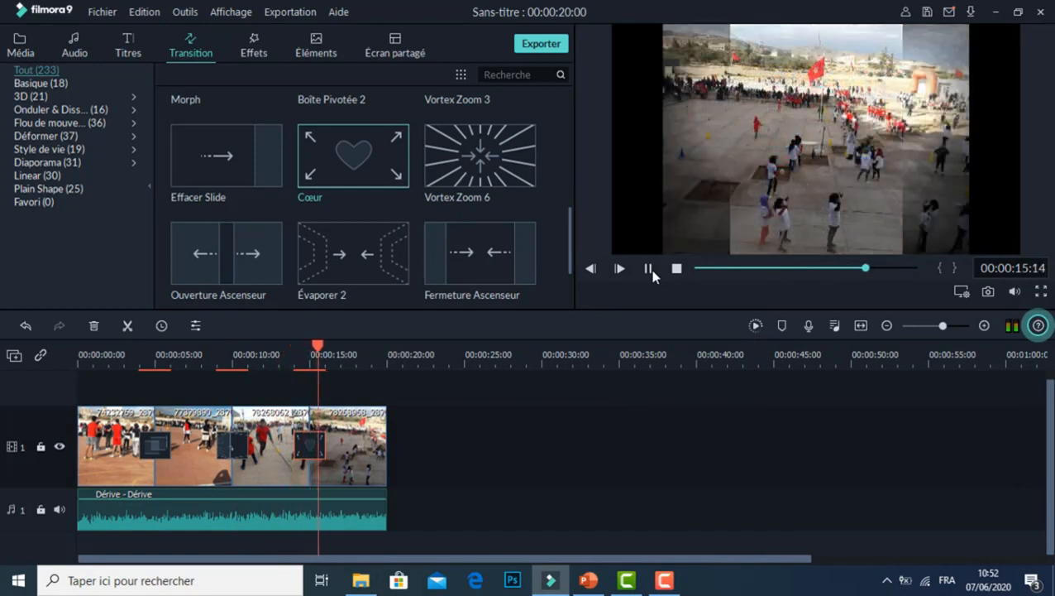
{"action": "left_click", "coordinate": [652, 271]}
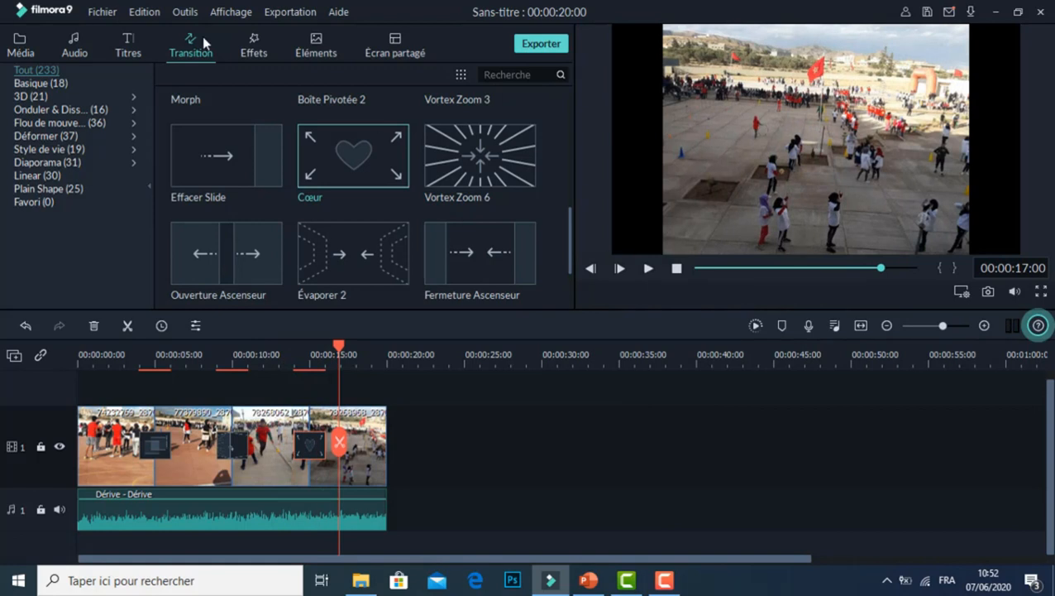
Add the Années 70 filter on a track above the photos from the beginning and extend it to the slideshow's end
{"action": "left_click", "coordinate": [245, 49]}
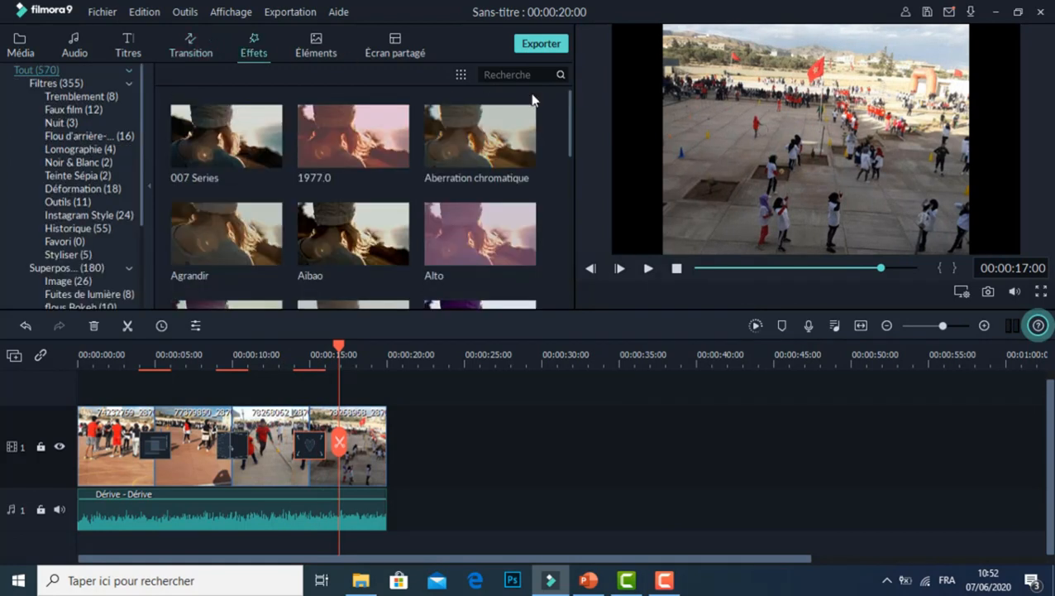
{"action": "left_click_drag", "start_coordinate": [571, 130], "coordinate": [567, 207]}
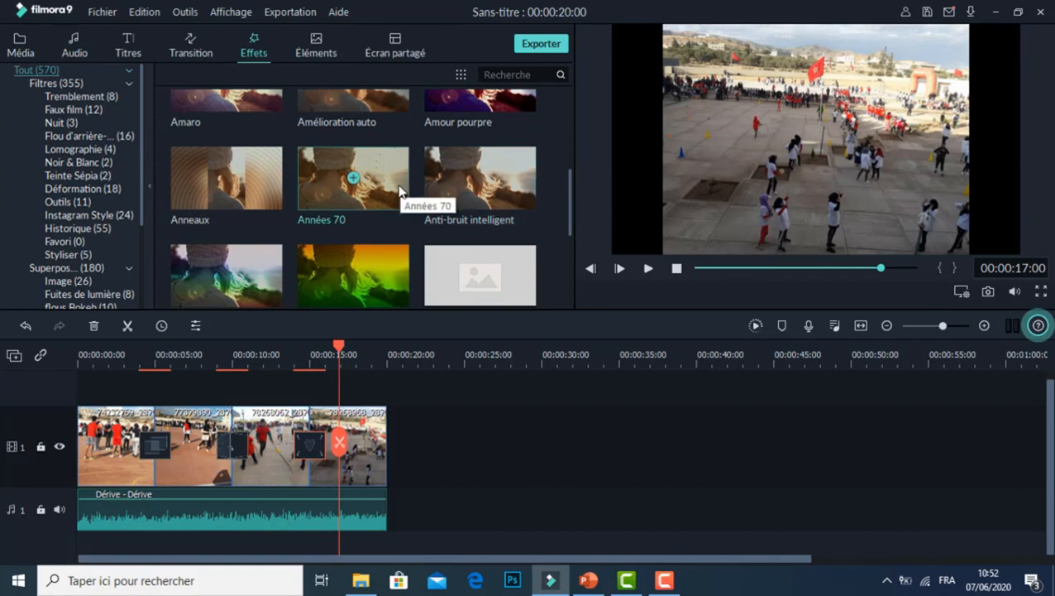
{"action": "left_click_drag", "start_coordinate": [400, 191], "coordinate": [272, 286]}
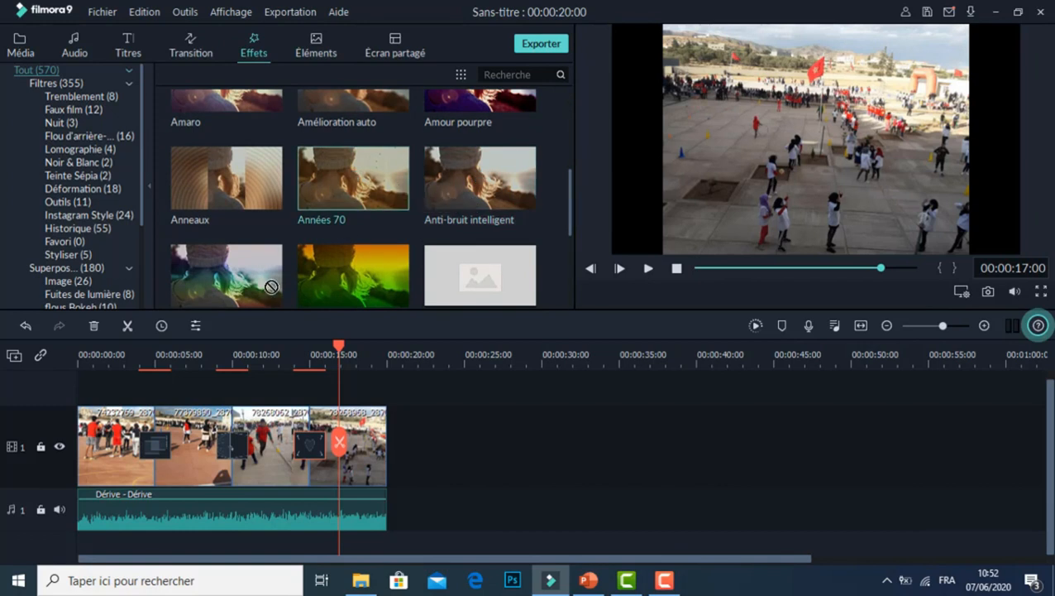
{"action": "left_click_drag", "start_coordinate": [205, 358], "coordinate": [82, 403]}
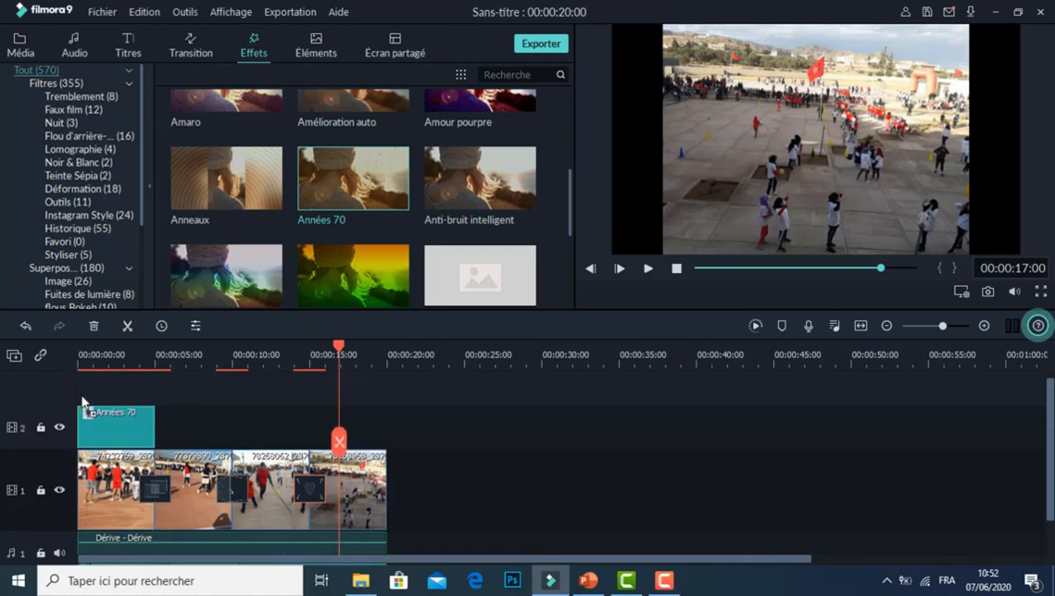
{"action": "left_click_drag", "start_coordinate": [154, 425], "coordinate": [388, 443]}
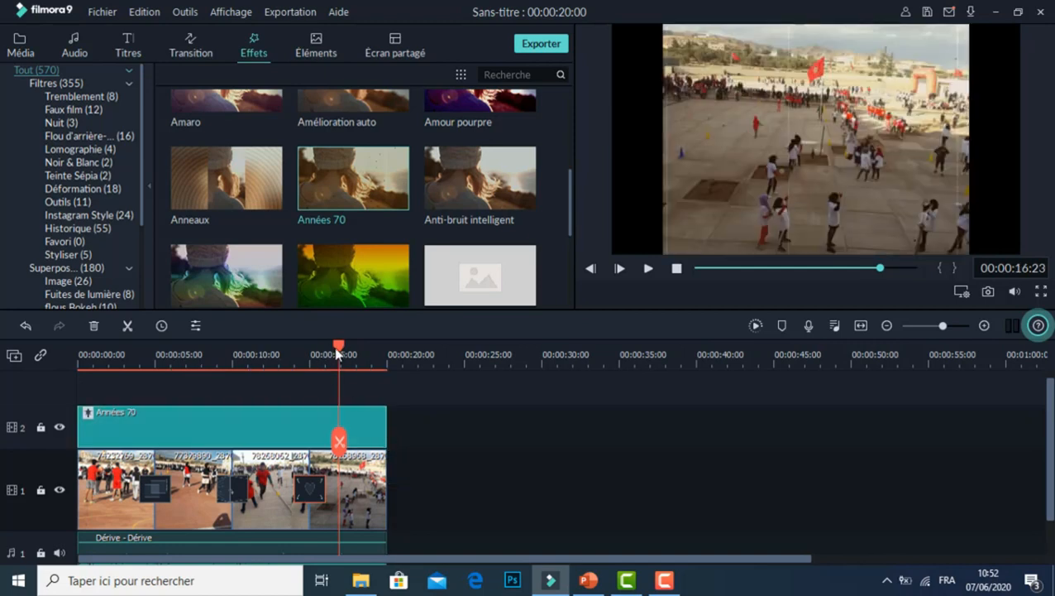
Play the filtered slideshow from the beginning while browsing further filters, and pause it during the last photo
{"action": "left_click_drag", "start_coordinate": [342, 353], "coordinate": [2, 395]}
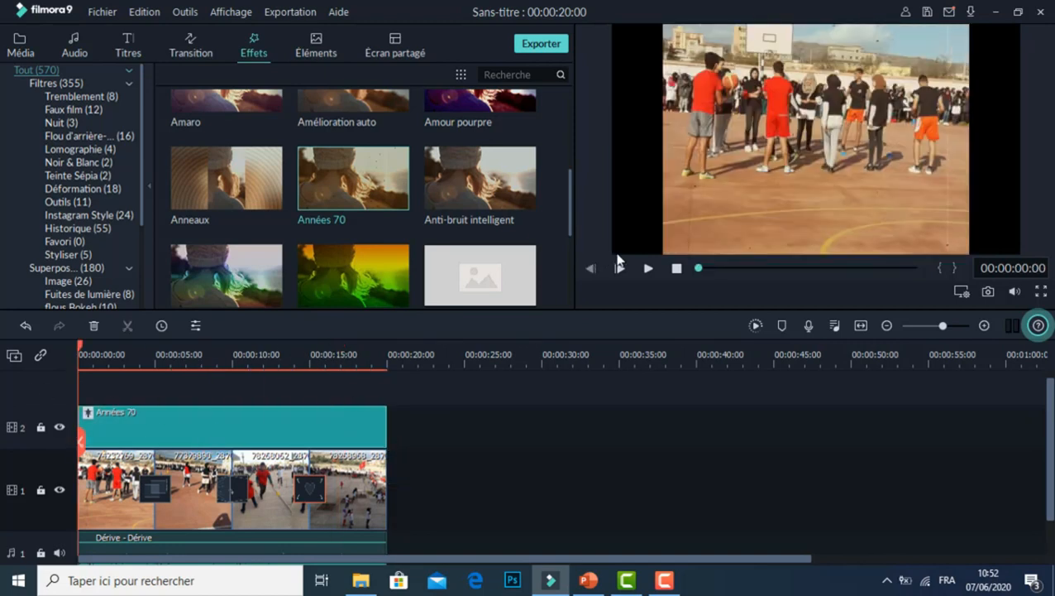
{"action": "left_click", "coordinate": [647, 268]}
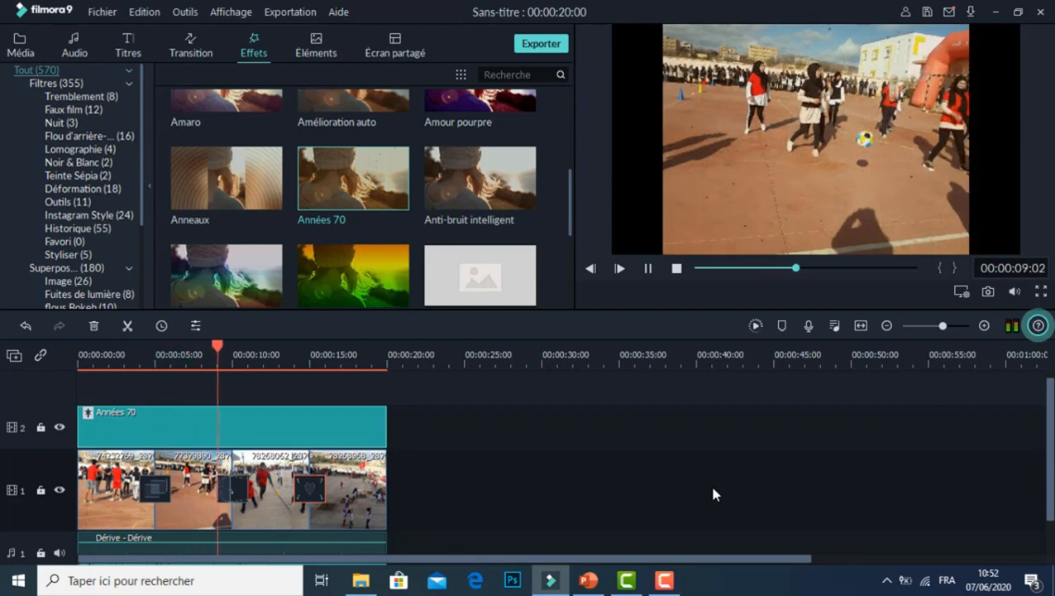
{"action": "left_click_drag", "start_coordinate": [567, 175], "coordinate": [564, 251]}
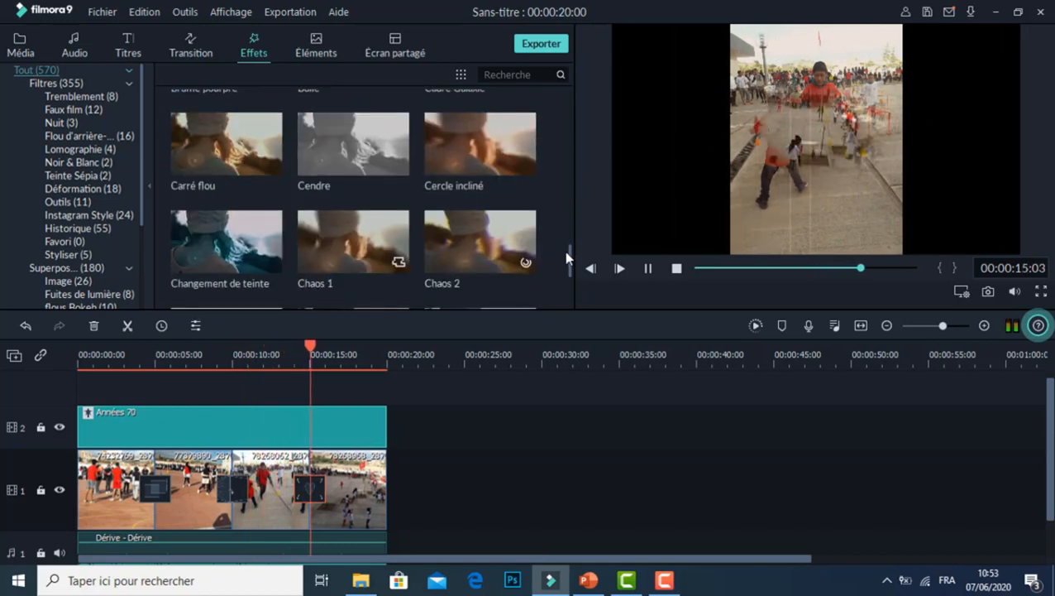
{"action": "left_click", "coordinate": [649, 270]}
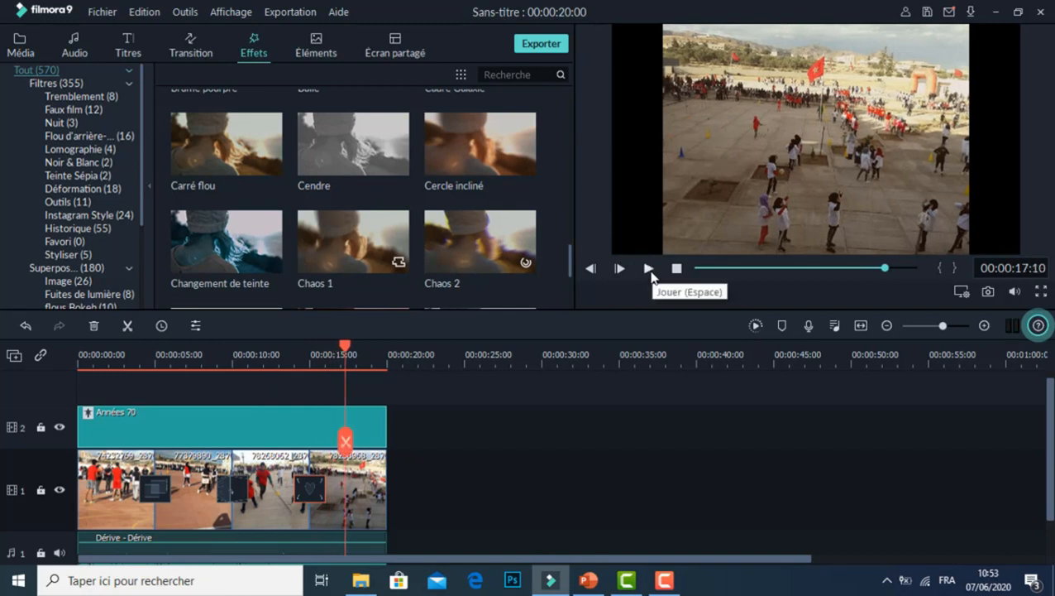